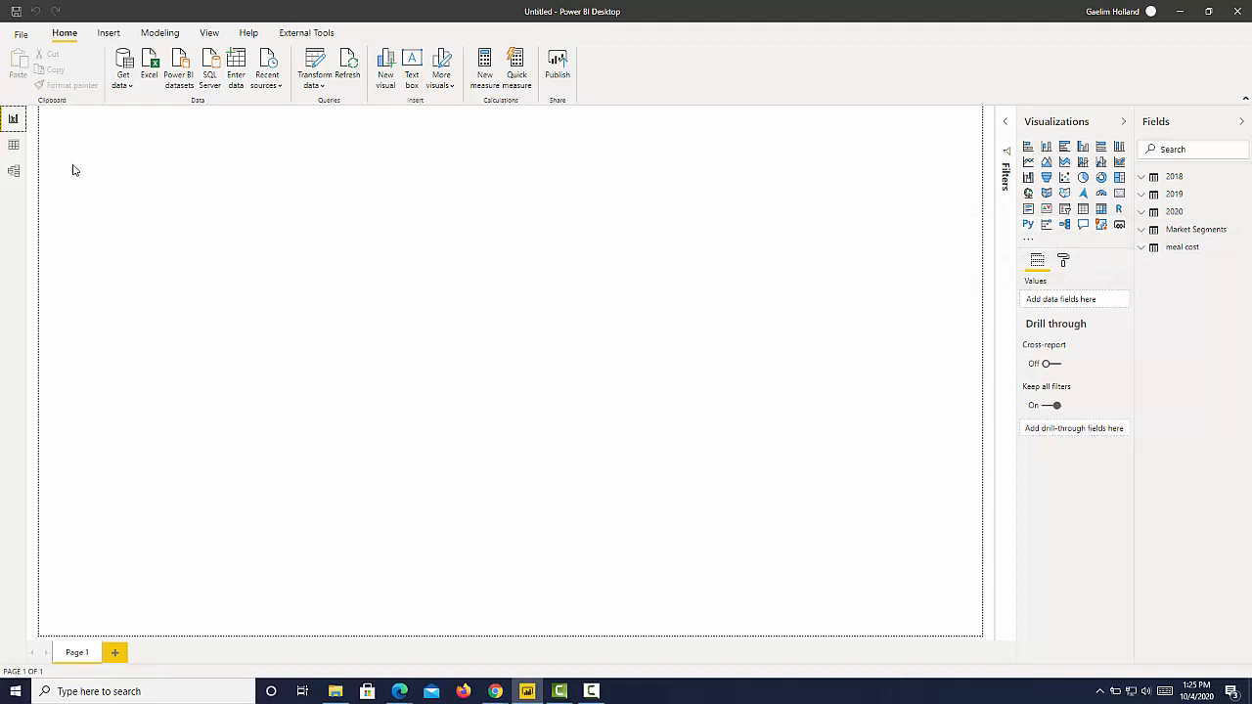
# Load the hotel_bookings sheet from the Excel workbook hotel_bookings_historical.xlsx into the data model, working from the model diagram.
pyautogui.click(14, 173)
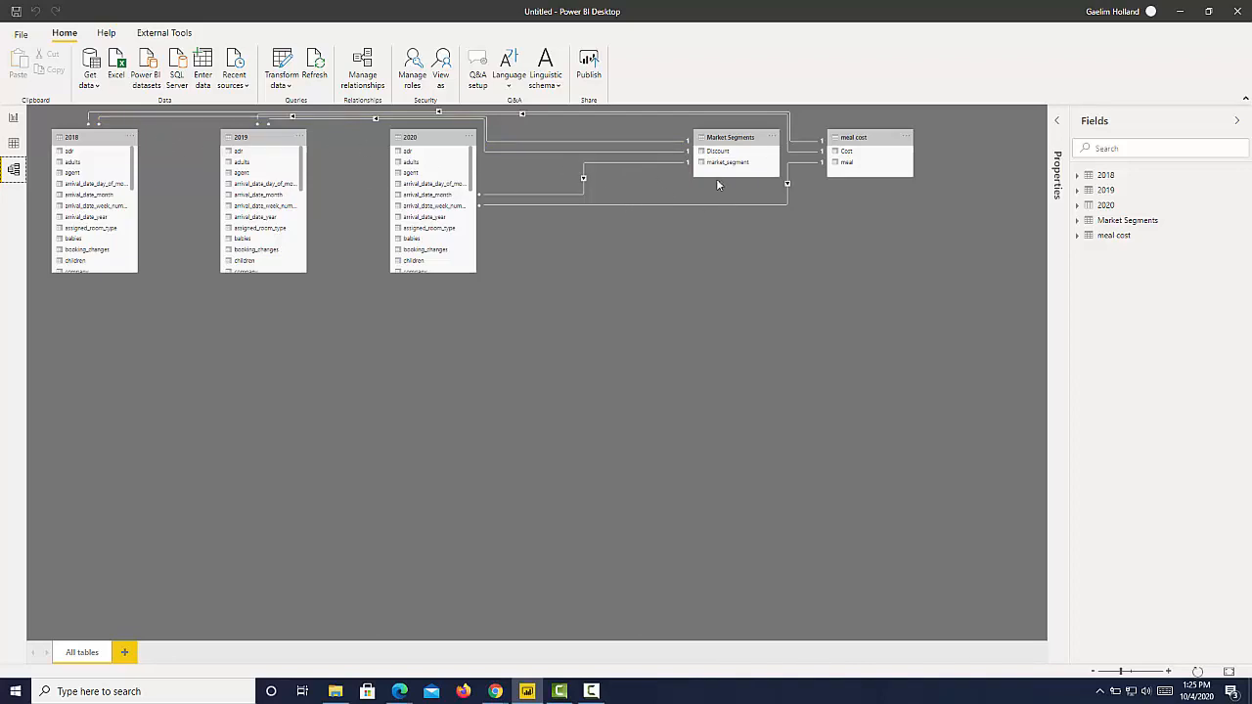
pyautogui.click(96, 85)
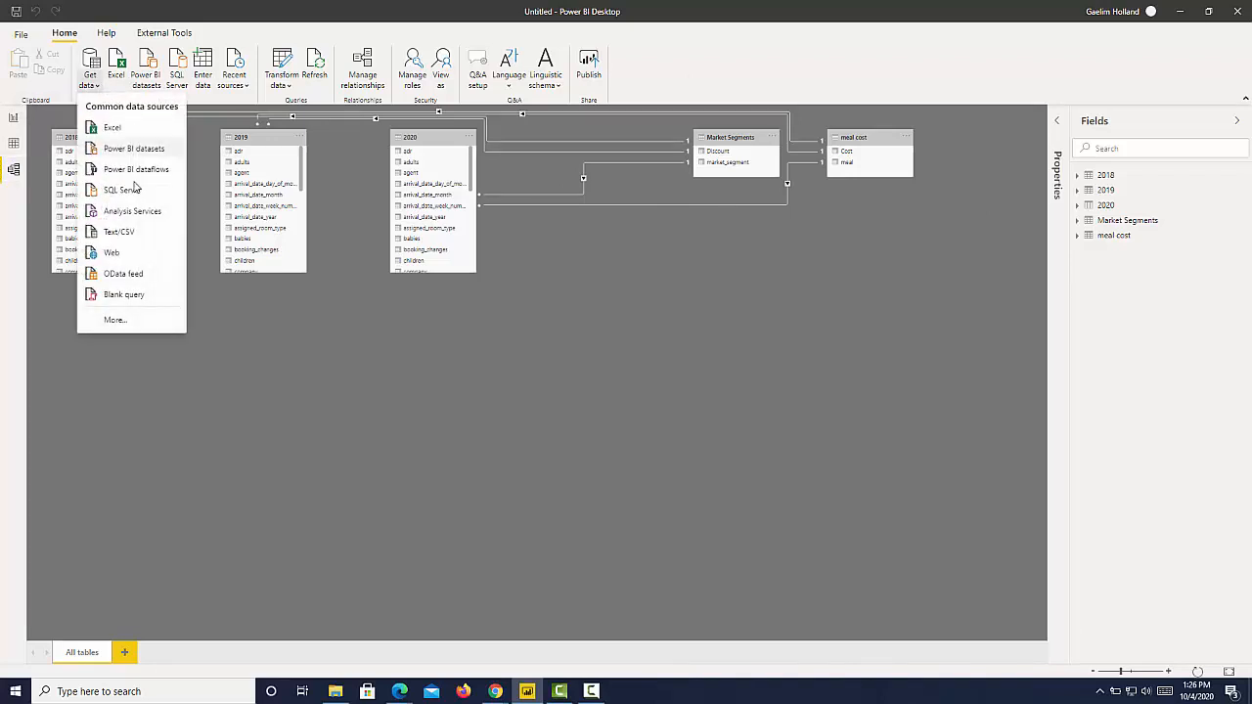
pyautogui.click(127, 129)
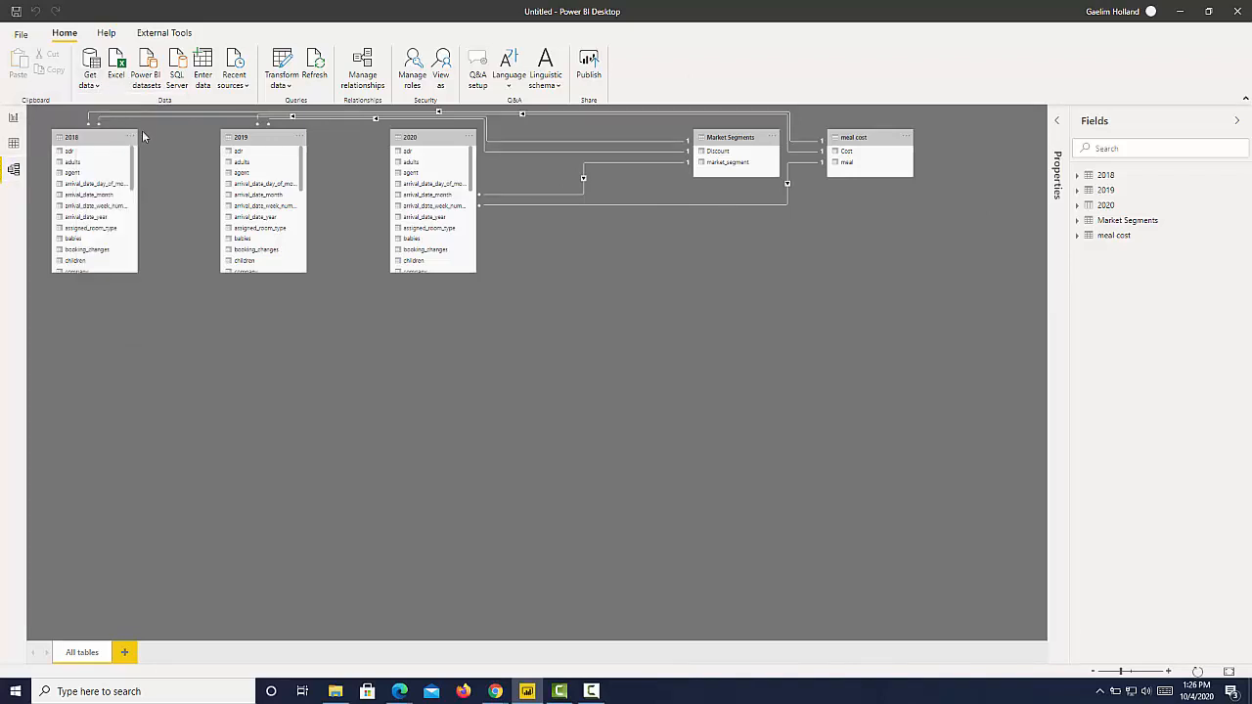
pyautogui.click(237, 92)
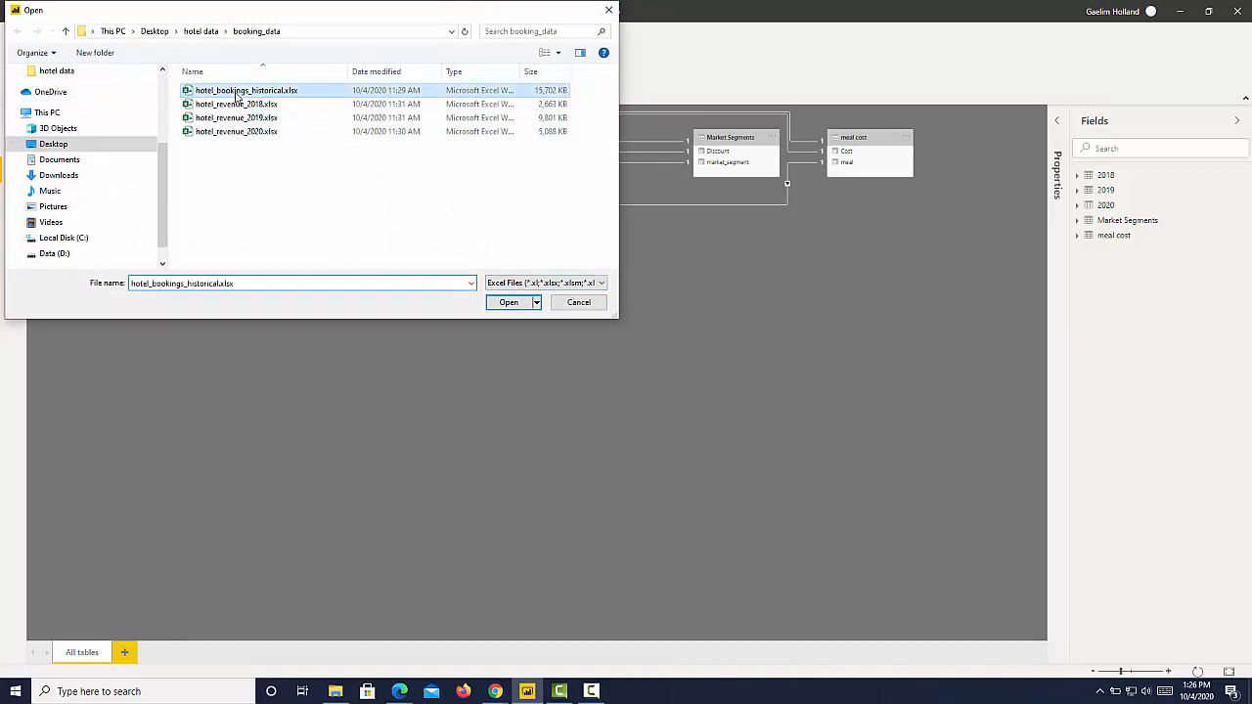
pyautogui.click(510, 304)
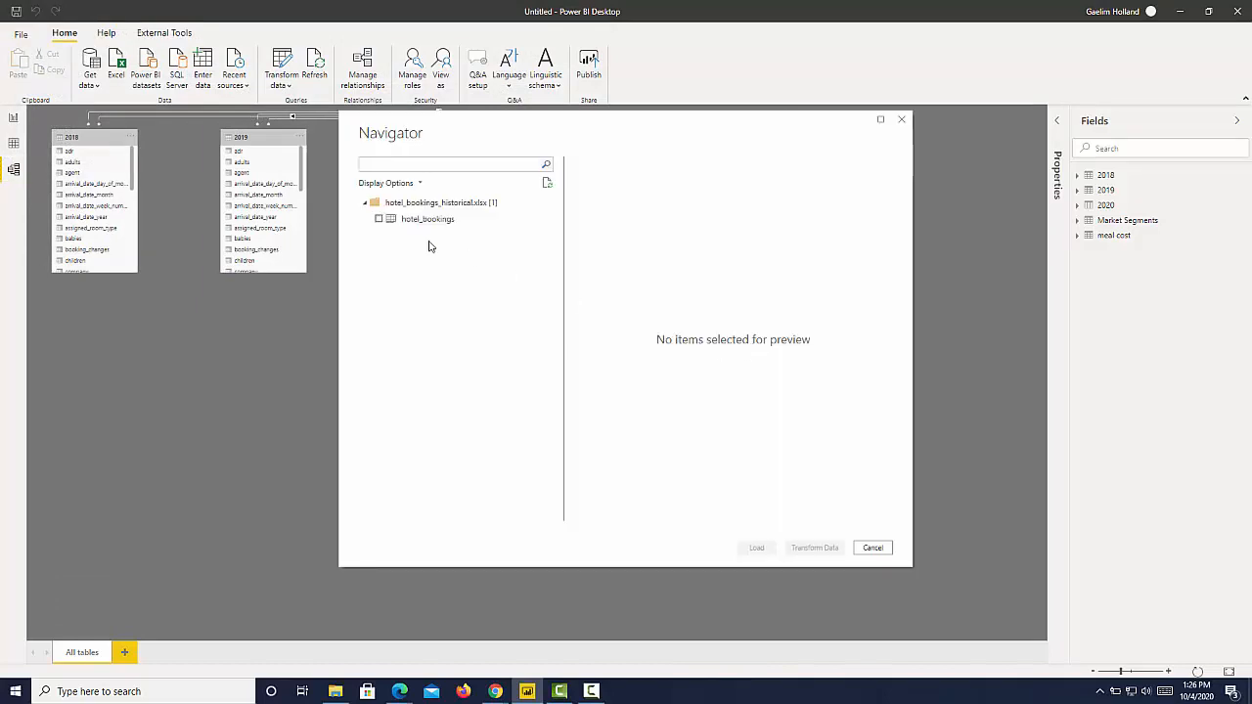
pyautogui.click(379, 220)
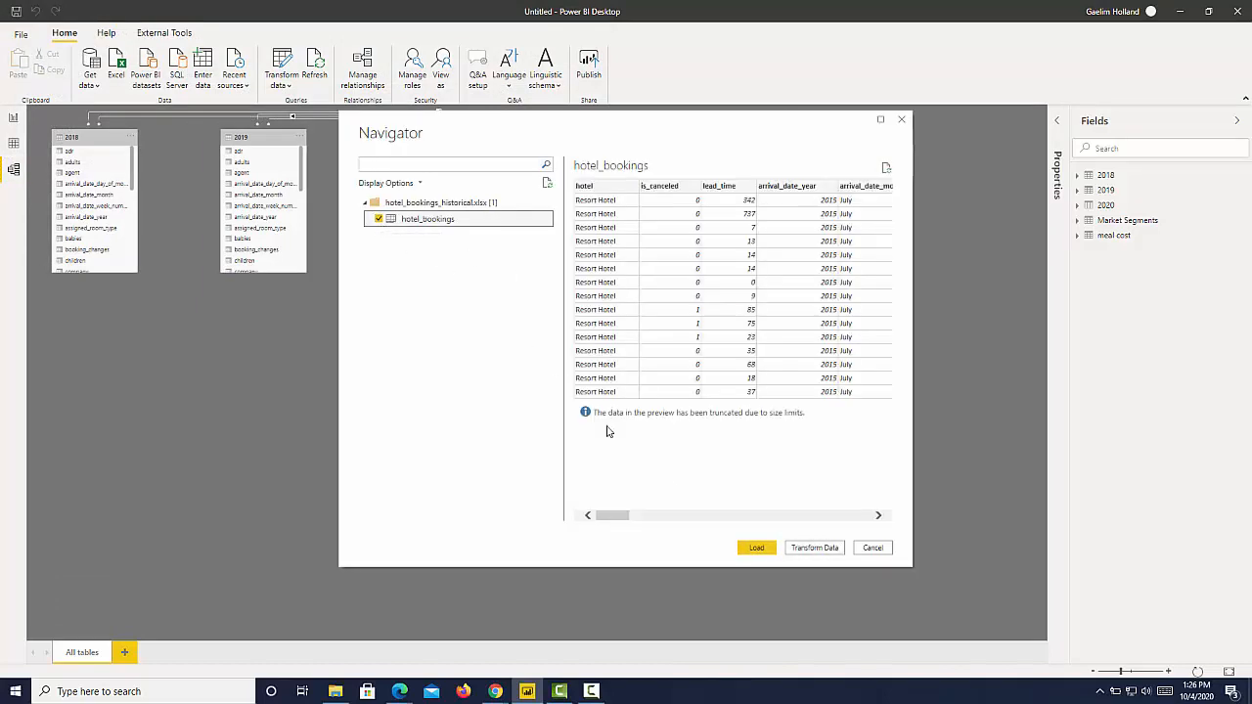
pyautogui.click(756, 548)
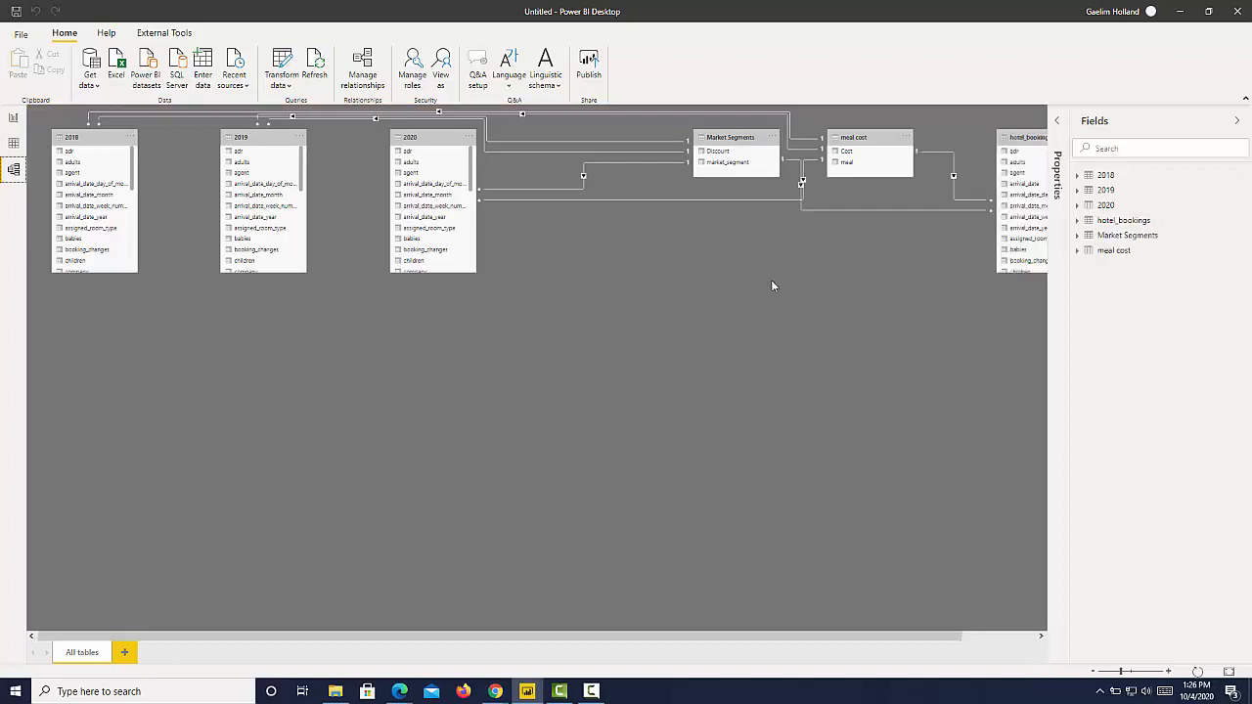
# Delete all existing relationships between the tables in the model.
pyautogui.moveTo(525, 637); pyautogui.dragTo(660, 624)
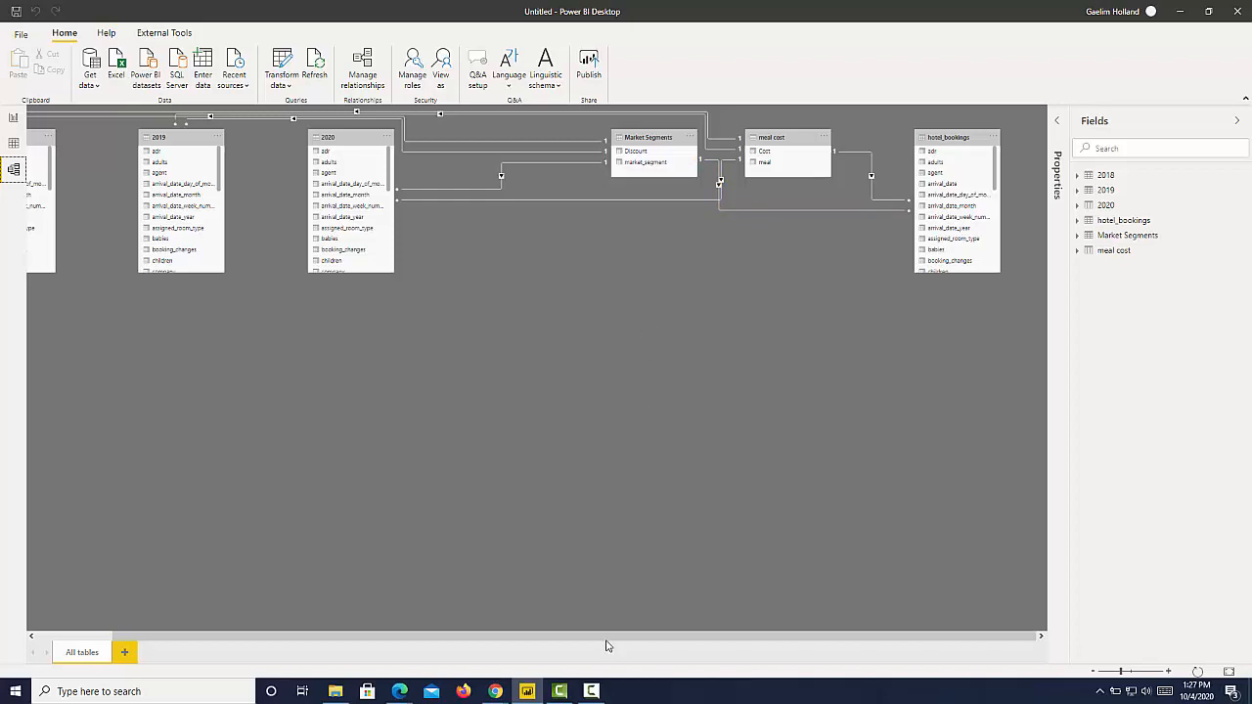
pyautogui.moveTo(603, 638); pyautogui.dragTo(647, 636)
pyautogui.click(366, 75)
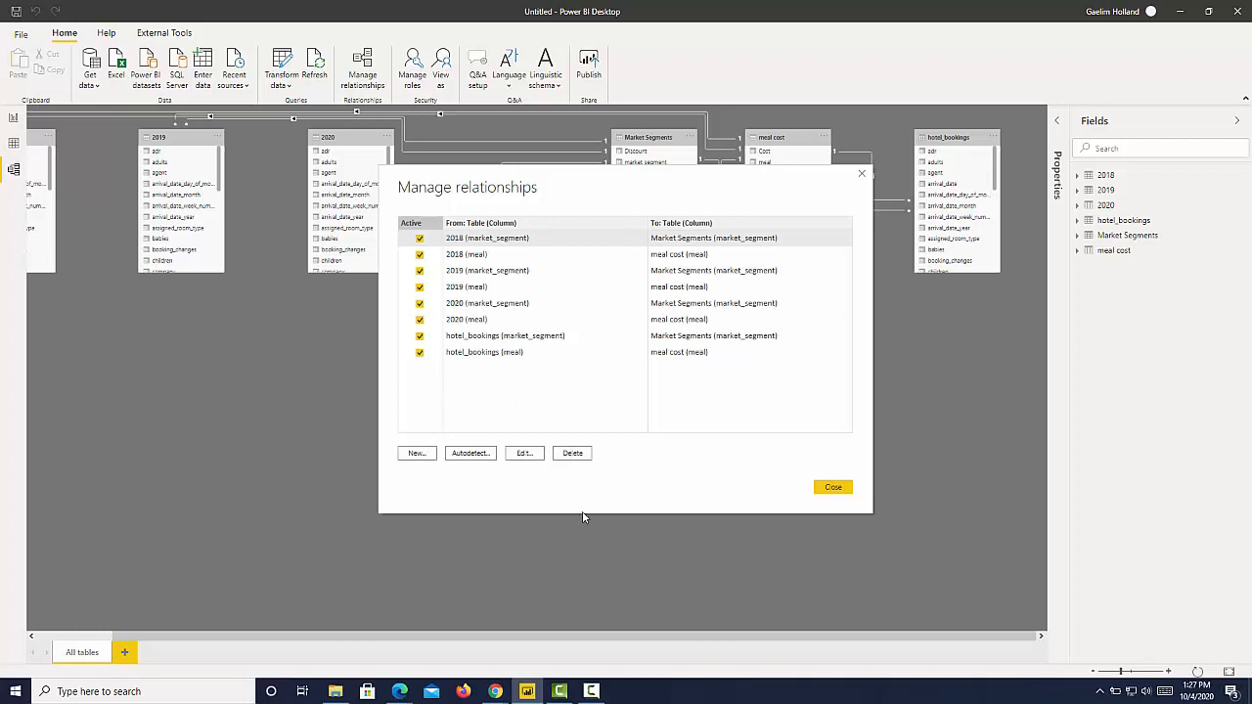
pyautogui.click(572, 455)
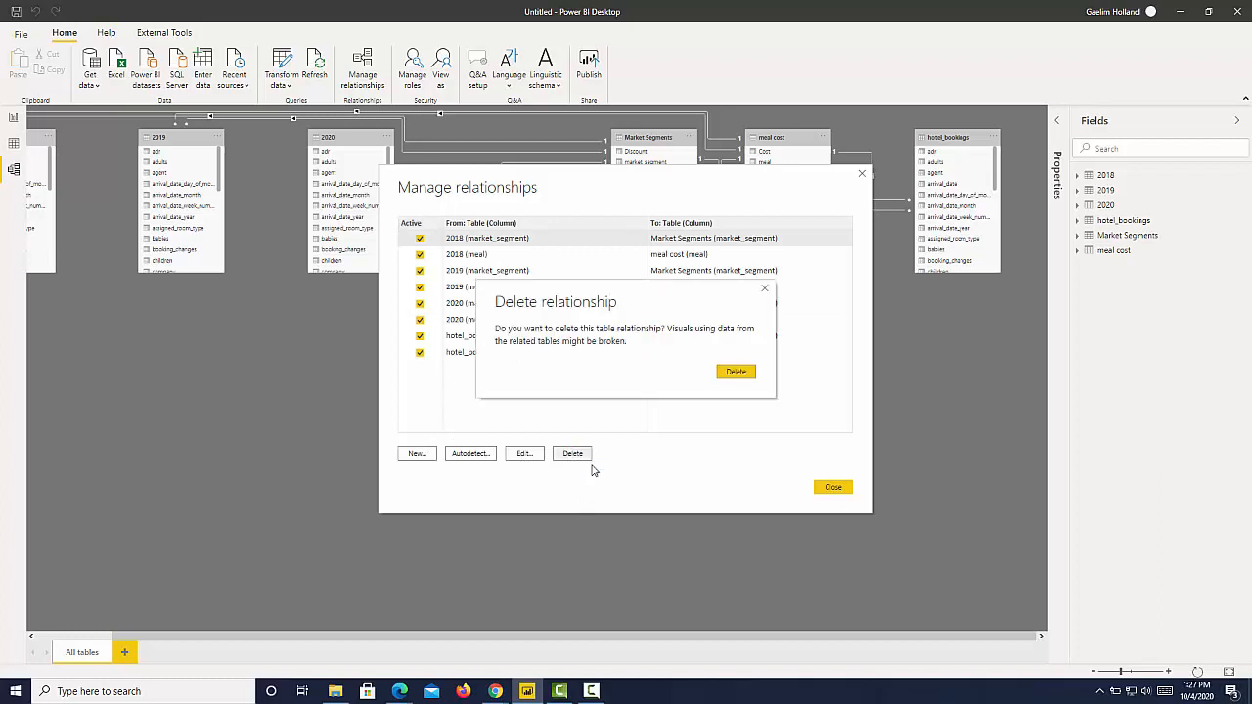
pyautogui.click(736, 372)
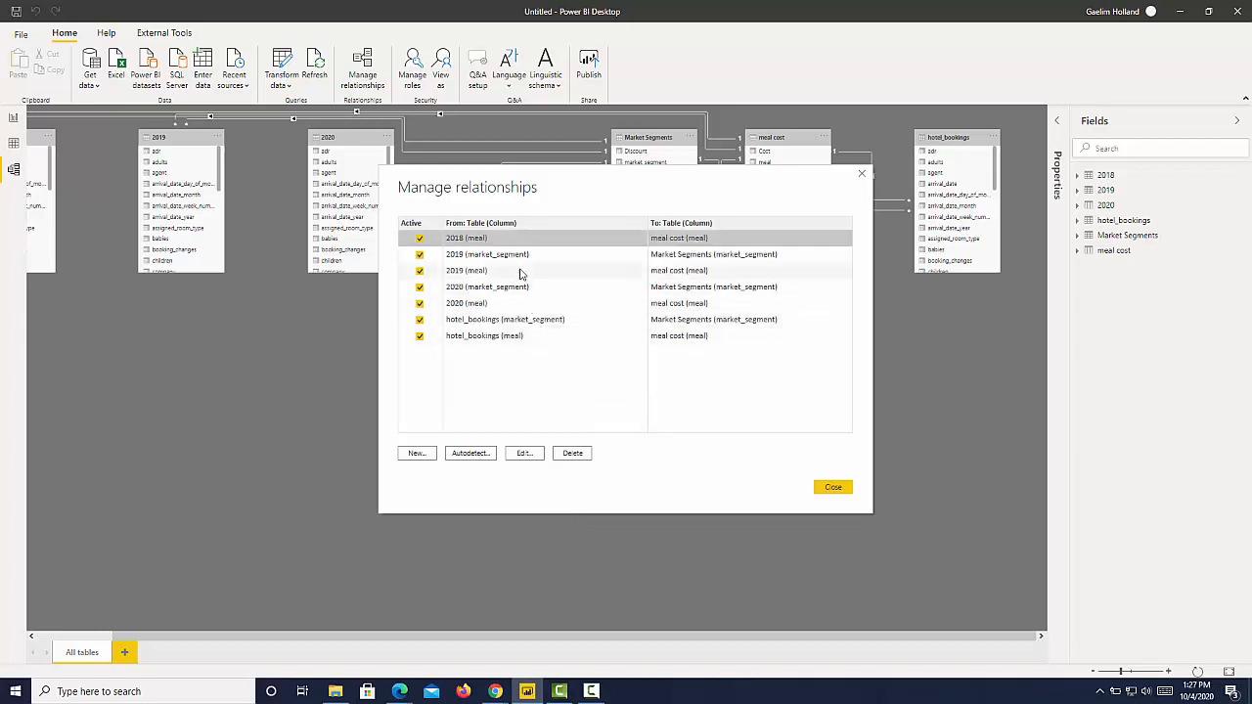
pyautogui.keyDown('shift'); pyautogui.click(500, 337); pyautogui.keyUp('shift')
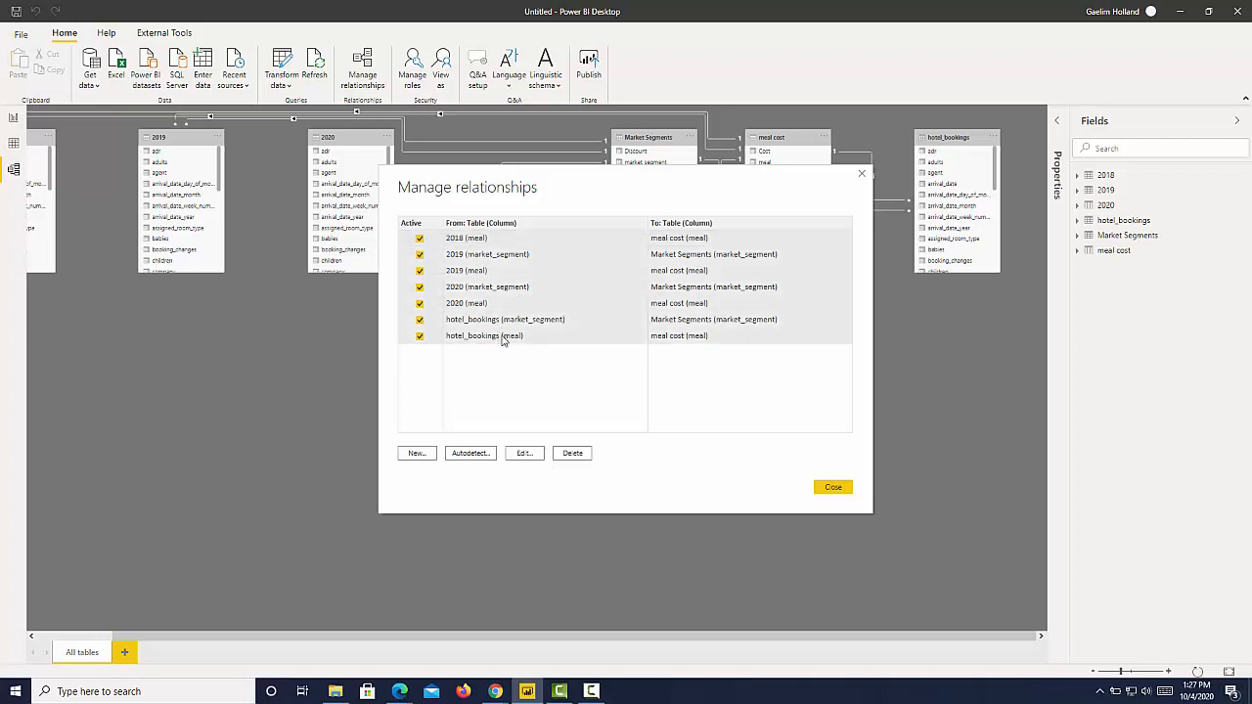
pyautogui.click(573, 454)
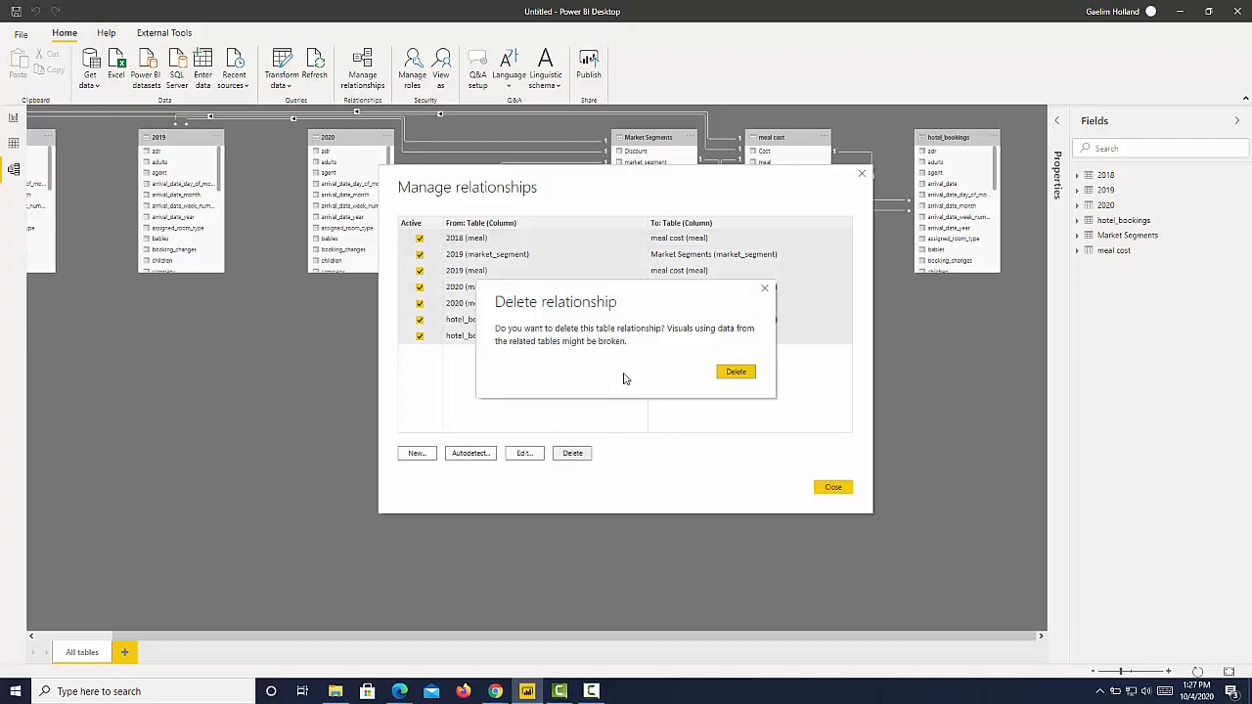
pyautogui.click(724, 373)
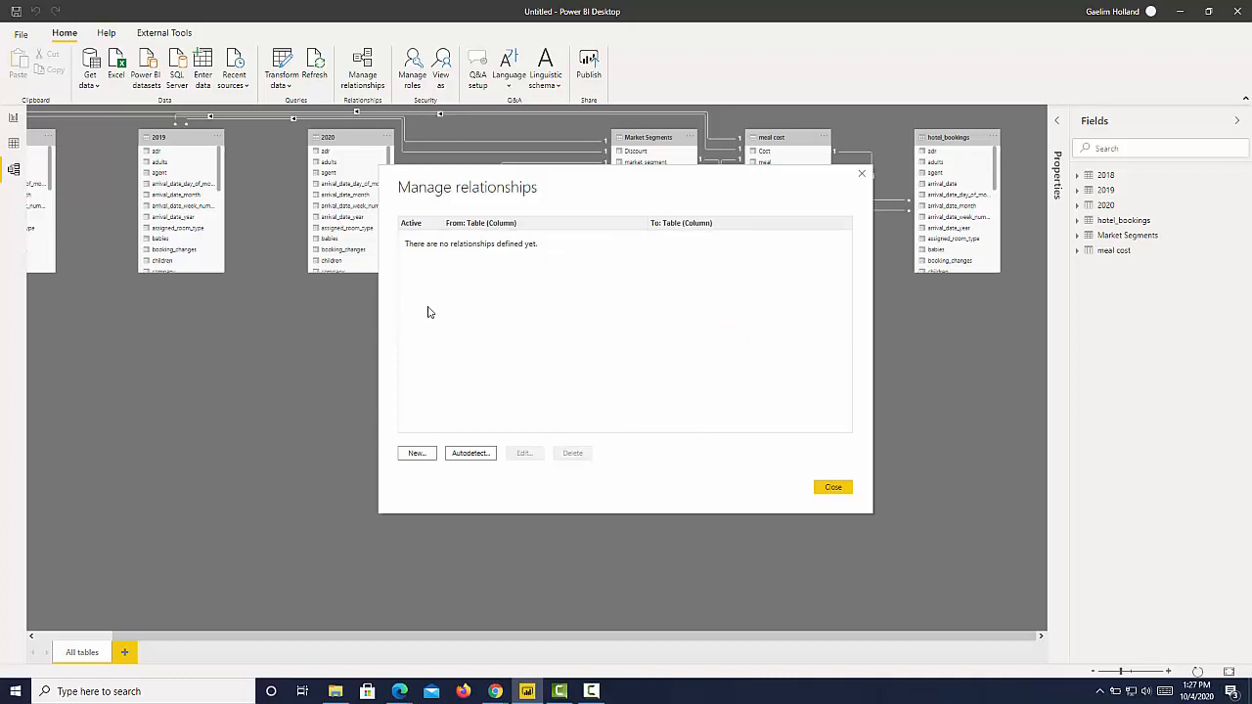
pyautogui.click(818, 487)
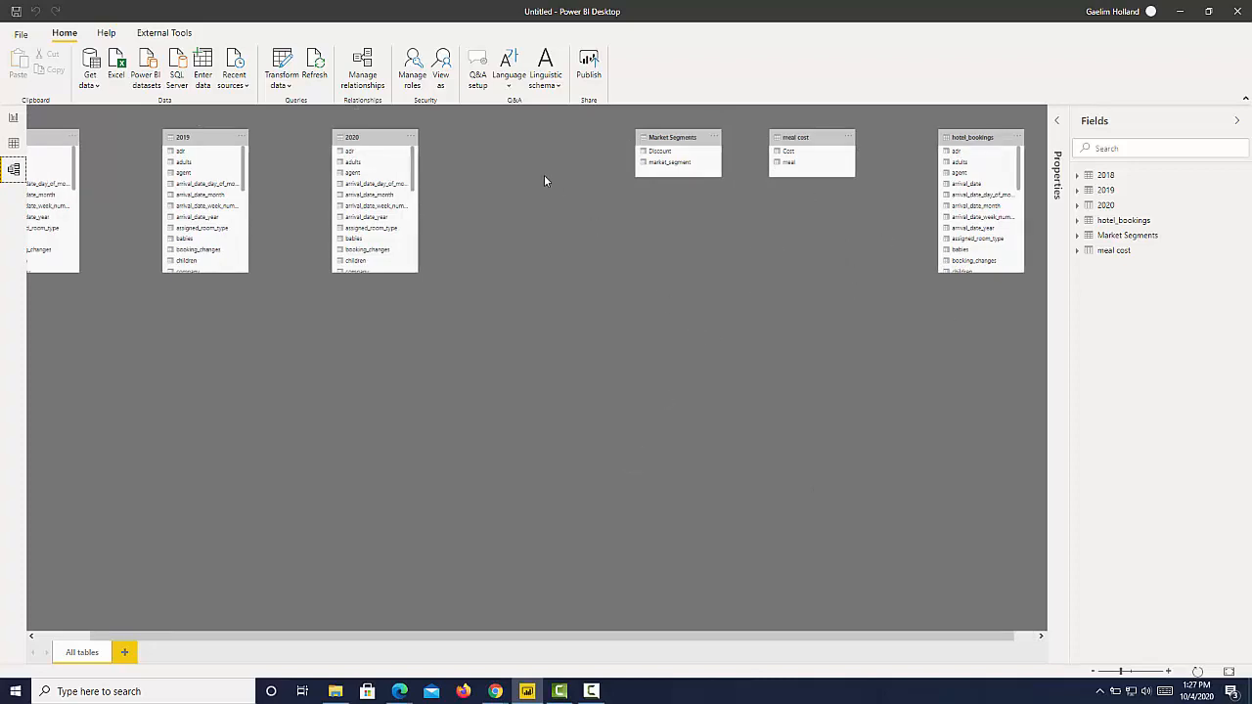
pyautogui.click(363, 74)
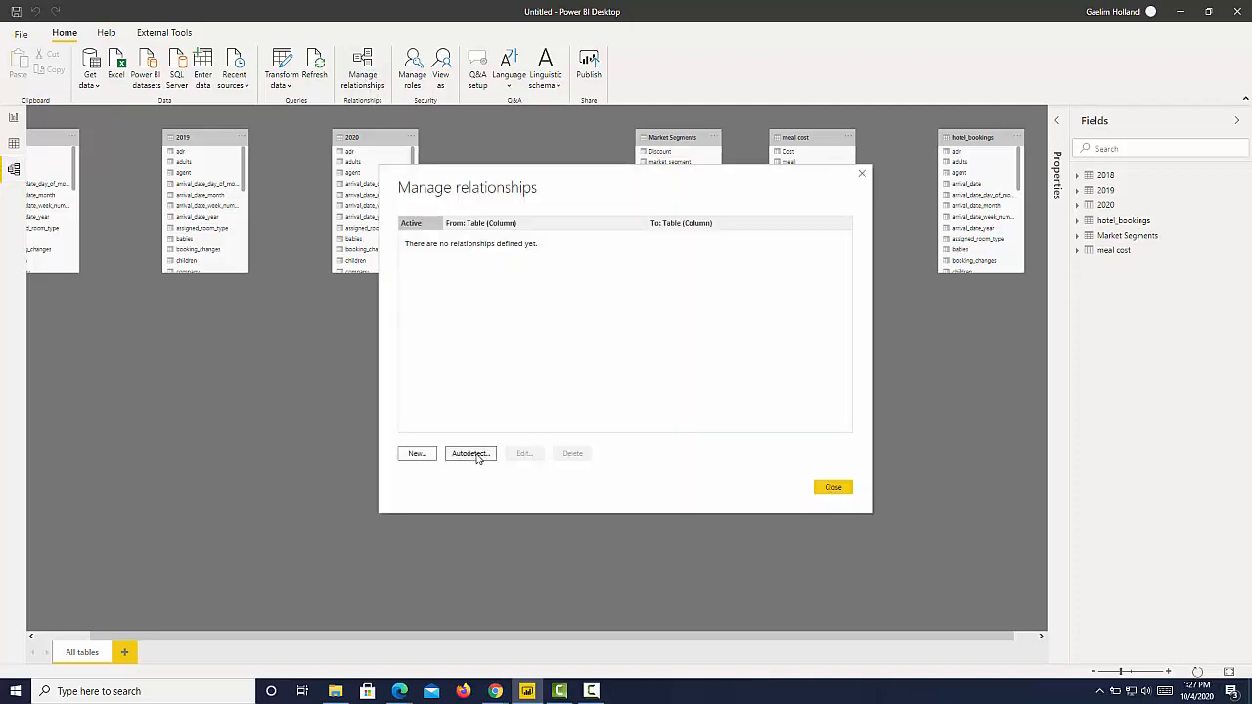
pyautogui.click(832, 488)
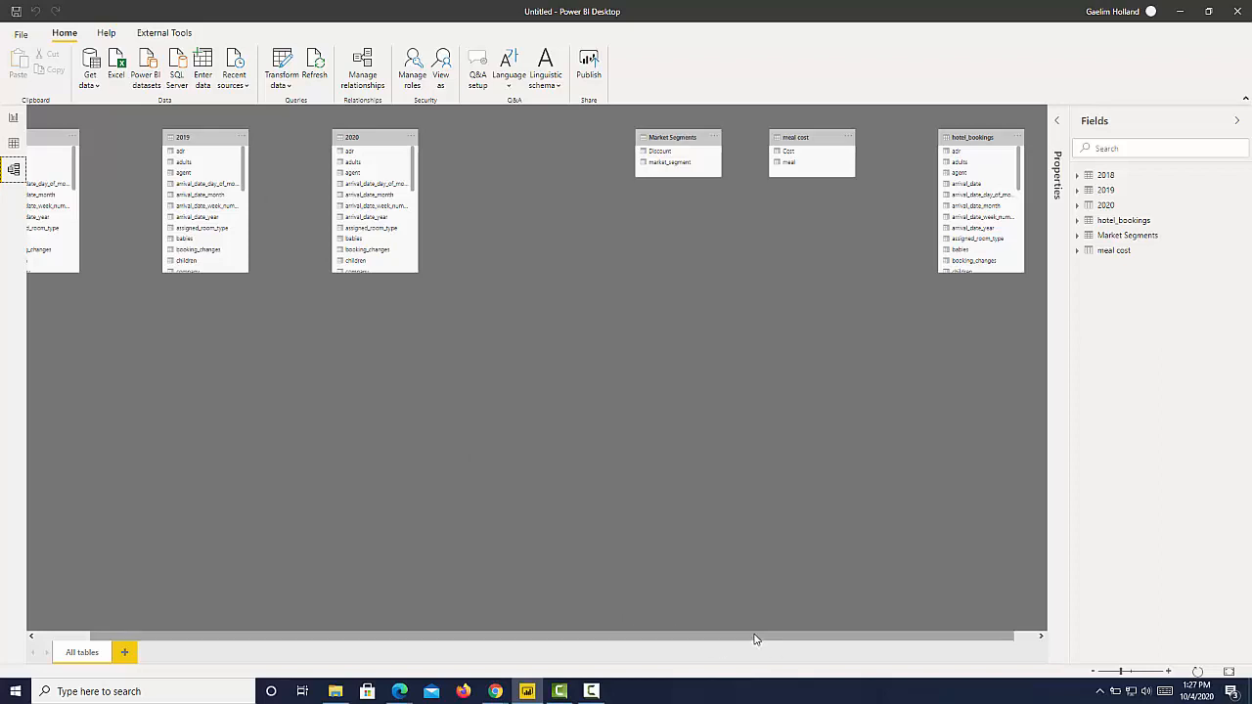
# Arrange the hotel_bookings, 2018, 2019 and 2020 tables side by side in a row in the lower part of the diagram.
pyautogui.moveTo(754, 636); pyautogui.dragTo(649, 629)
pyautogui.moveTo(84, 186); pyautogui.dragTo(332, 458)
pyautogui.moveTo(261, 138); pyautogui.dragTo(456, 412)
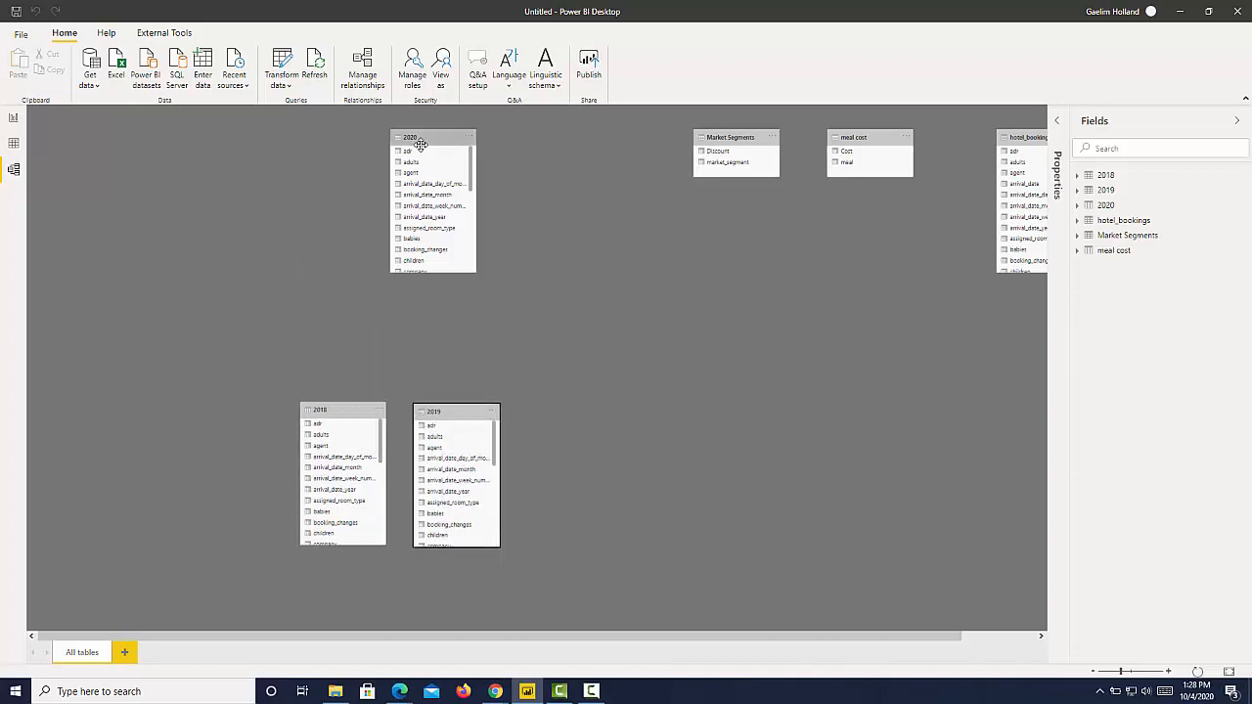
pyautogui.moveTo(475, 259); pyautogui.dragTo(574, 416)
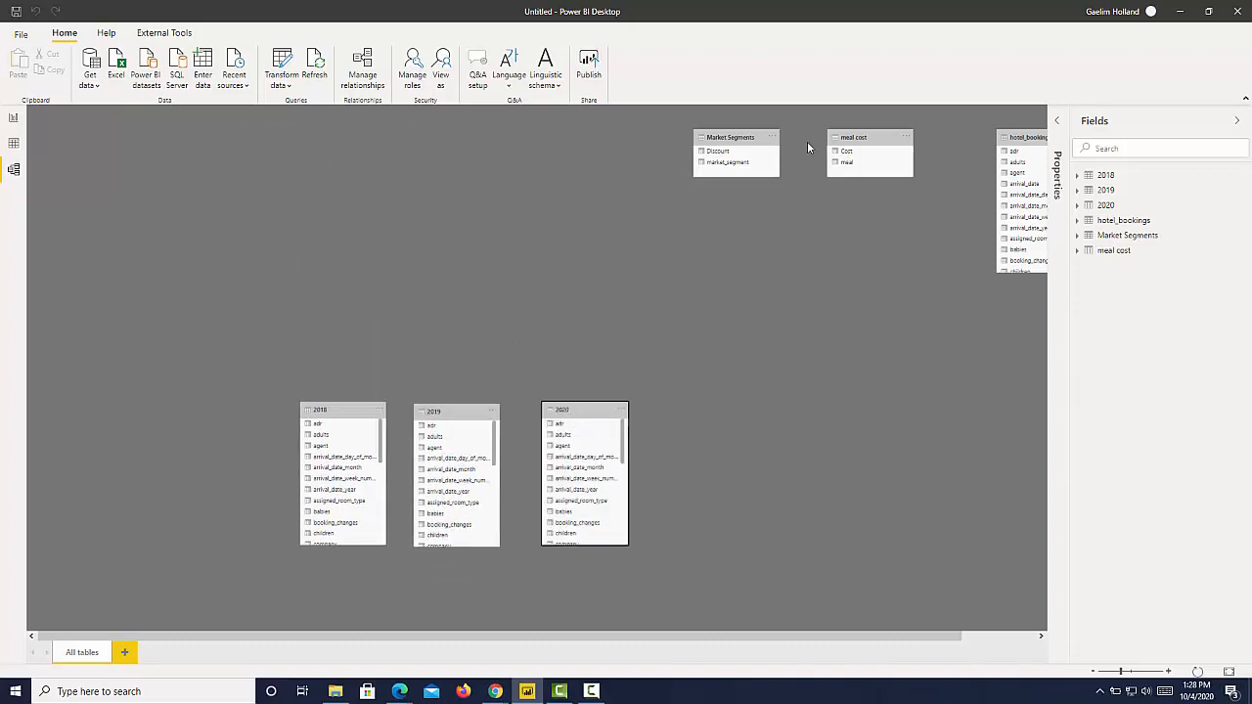
pyautogui.moveTo(1012, 139); pyautogui.dragTo(763, 279)
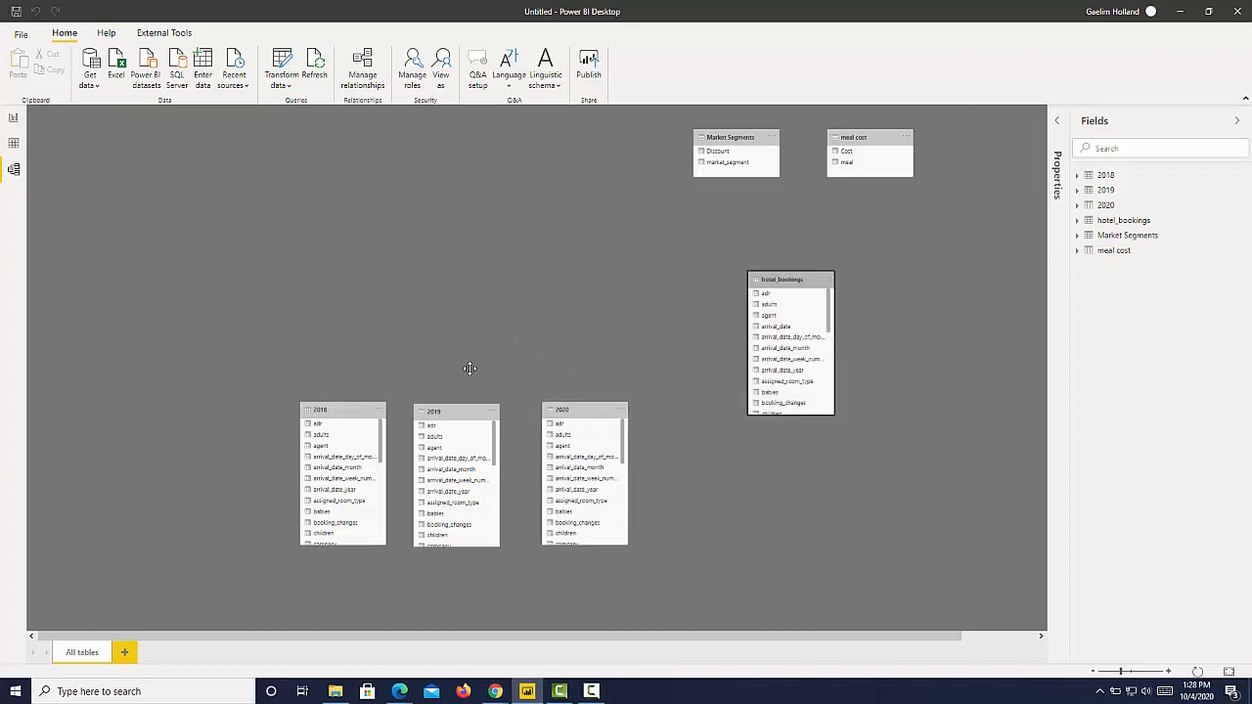
pyautogui.moveTo(770, 282); pyautogui.dragTo(221, 408)
# Place the Market Segments and meal cost tables next to each other above the row of booking tables.
pyautogui.scroll(-3, 587, 470)
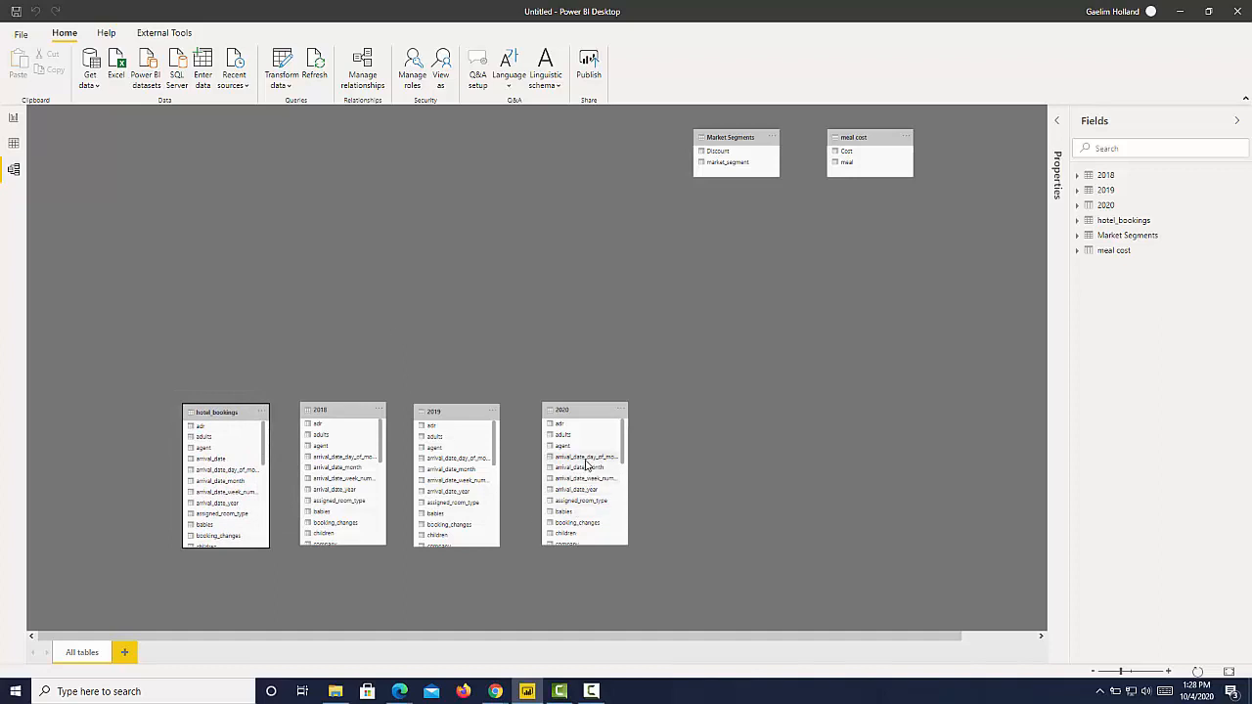
pyautogui.scroll(-3, 426, 474)
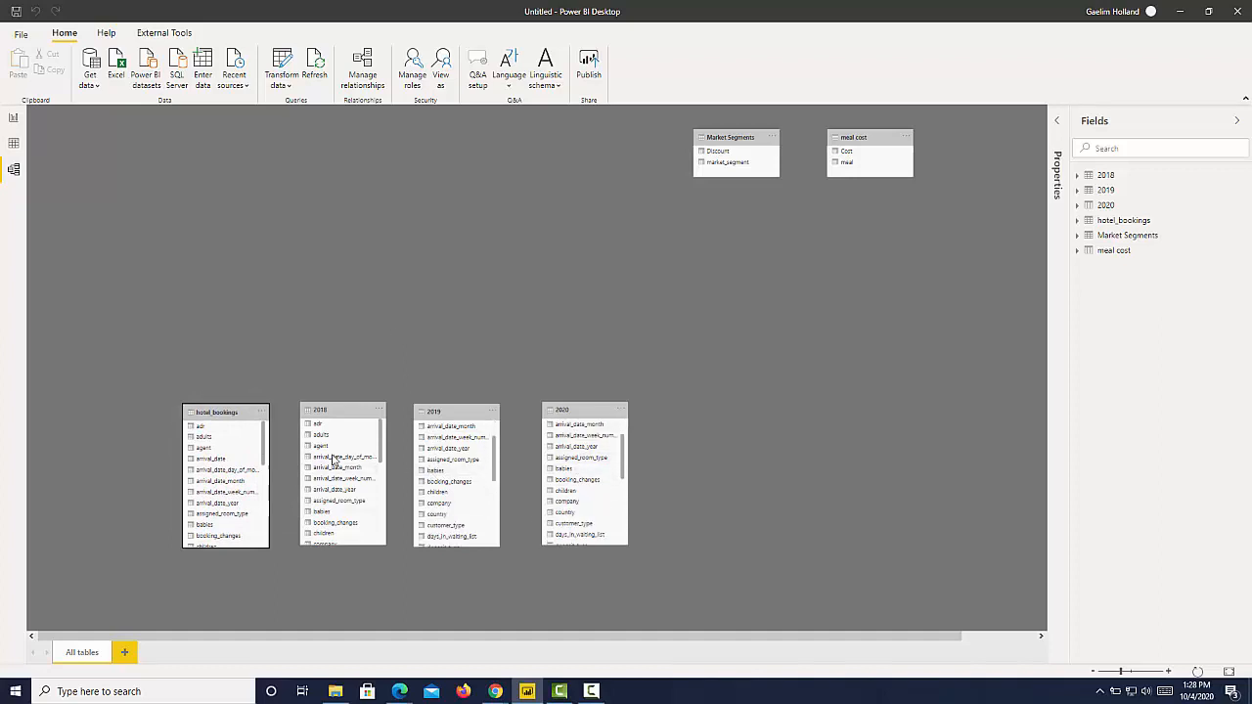
pyautogui.scroll(-3, 333, 461)
pyautogui.scroll(-3, 219, 468)
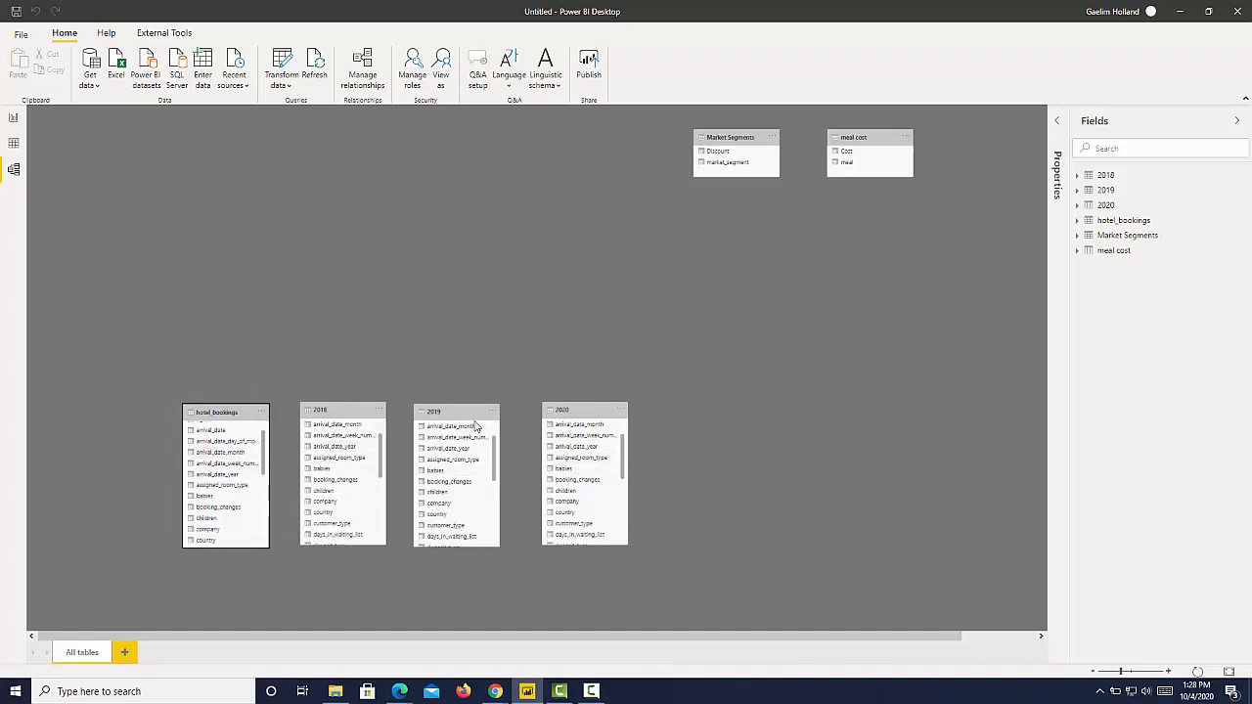
pyautogui.moveTo(734, 137); pyautogui.dragTo(293, 229)
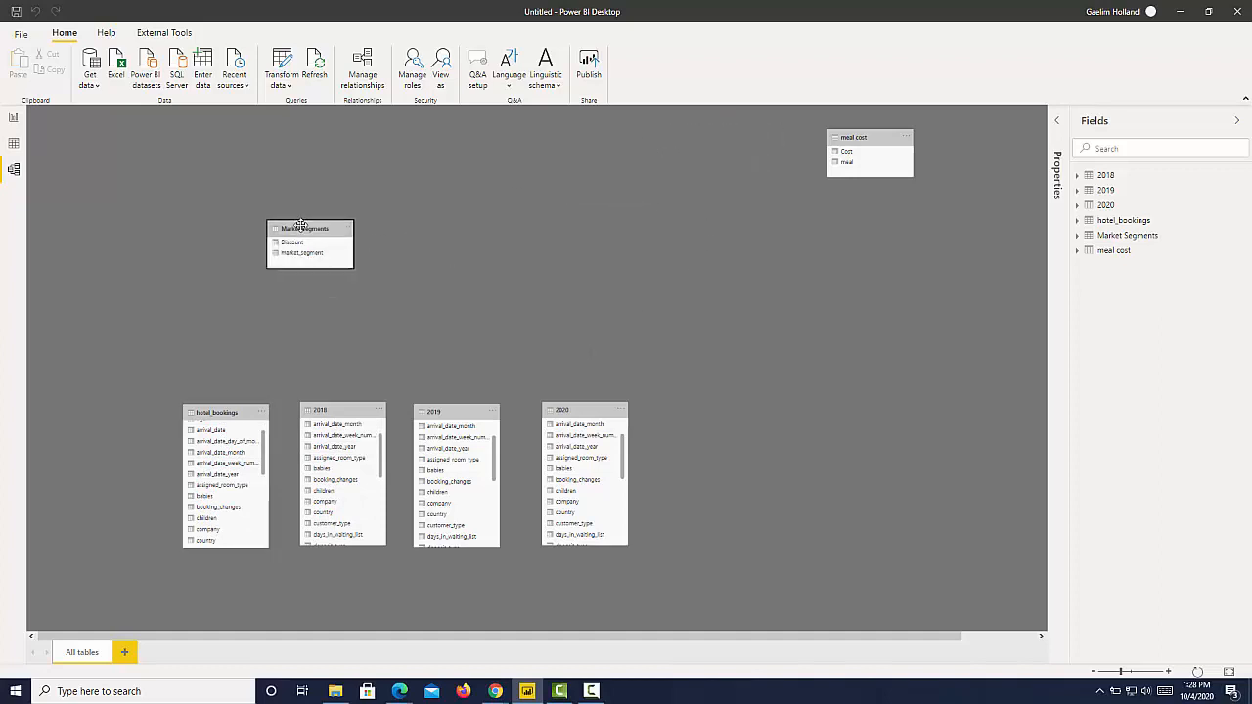
pyautogui.moveTo(828, 145); pyautogui.dragTo(425, 226)
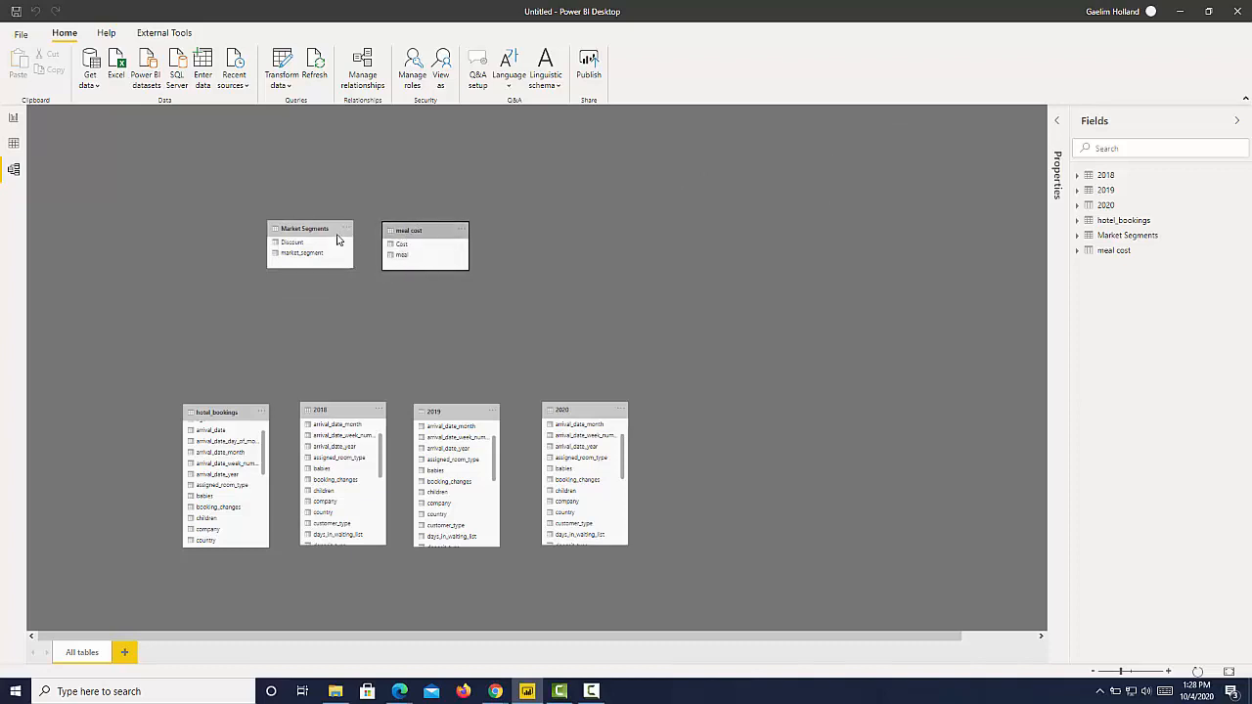
# Create a relationship between market_segment in hotel_bookings and market_segment in Market Segments.
pyautogui.click(304, 246)
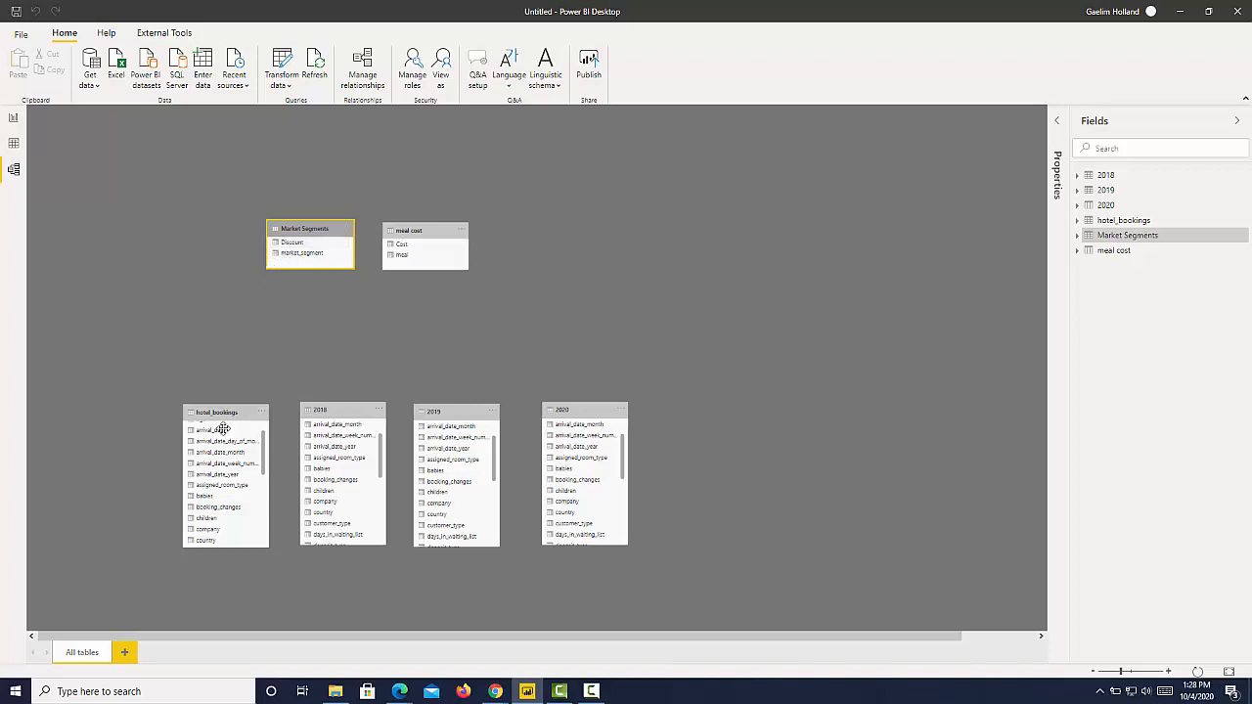
pyautogui.scroll(-1, 245, 494)
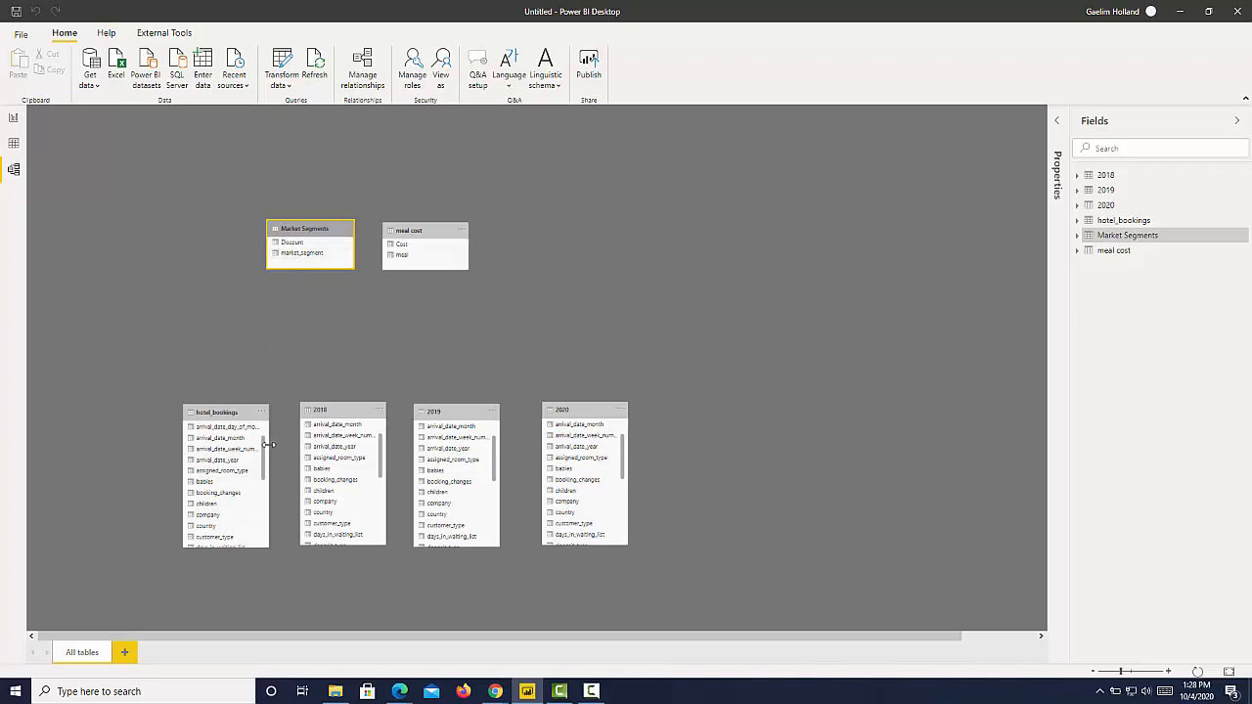
pyautogui.moveTo(265, 462); pyautogui.dragTo(261, 518)
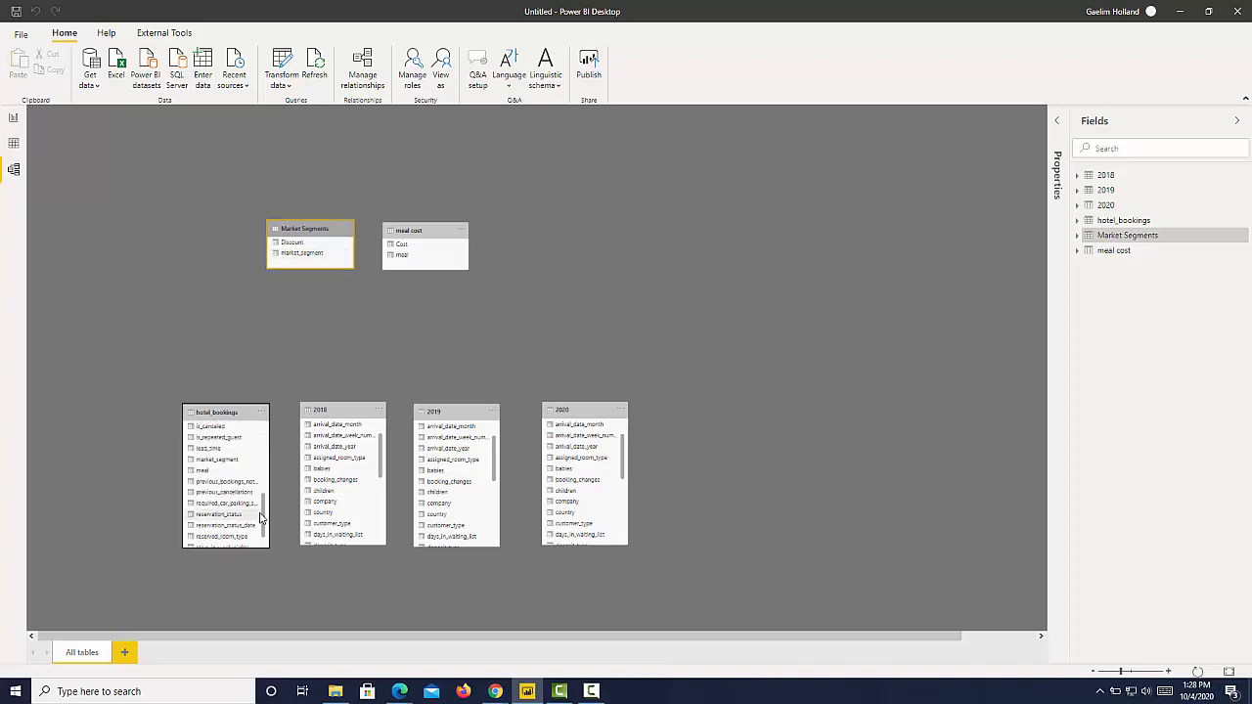
pyautogui.moveTo(246, 459); pyautogui.dragTo(289, 253)
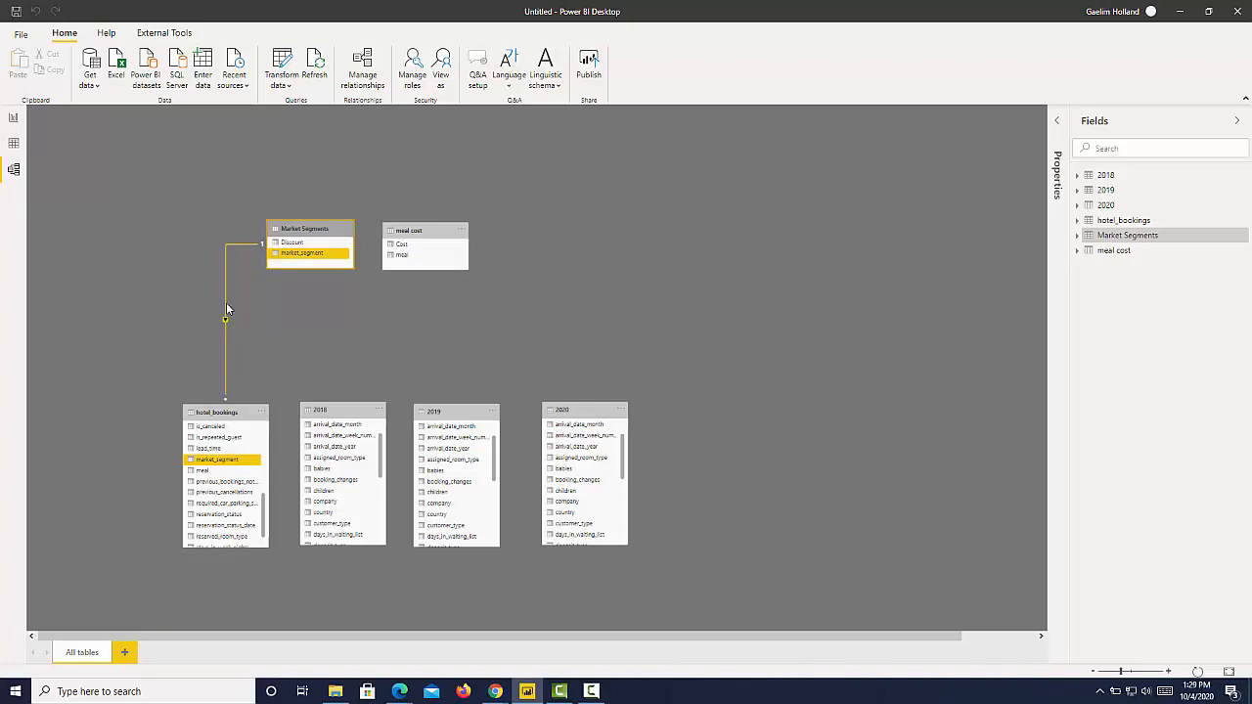
# Review the columns, cardinality and cross filter direction of the relationship between hotel_bookings and Market Segments, leaving its settings as they are.
pyautogui.doubleClick(226, 306)
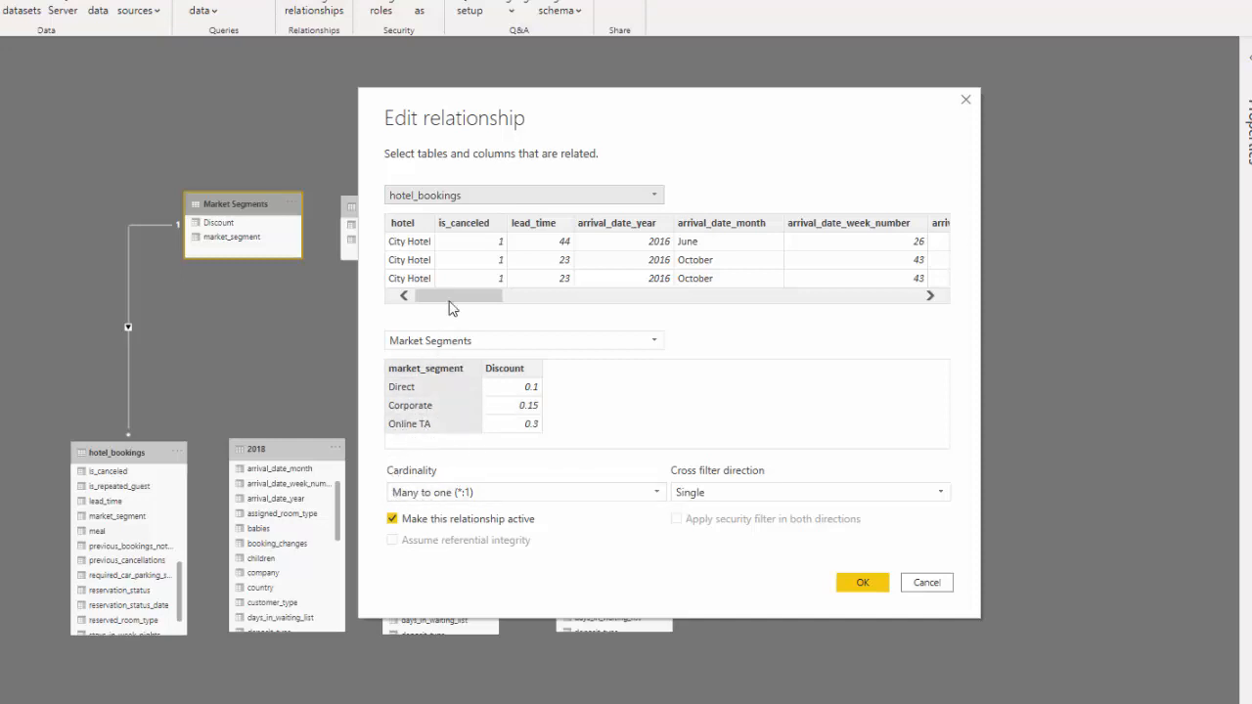
pyautogui.moveTo(436, 296); pyautogui.dragTo(401, 335)
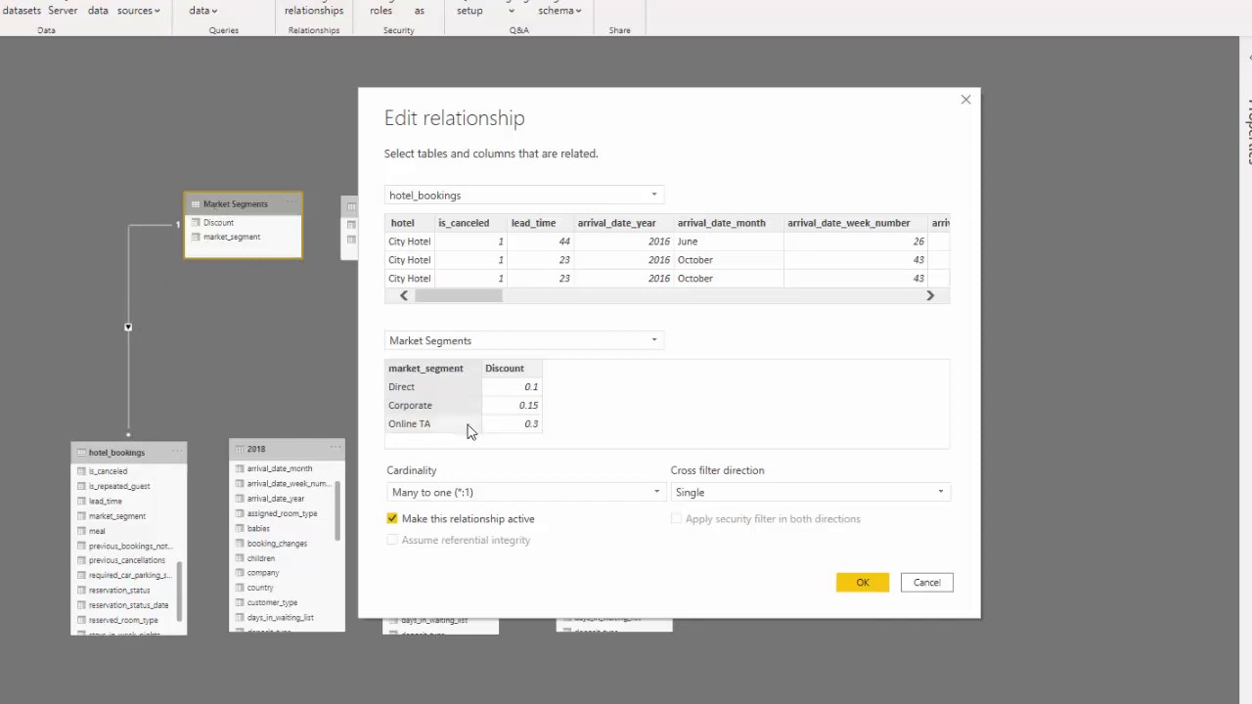
pyautogui.click(908, 588)
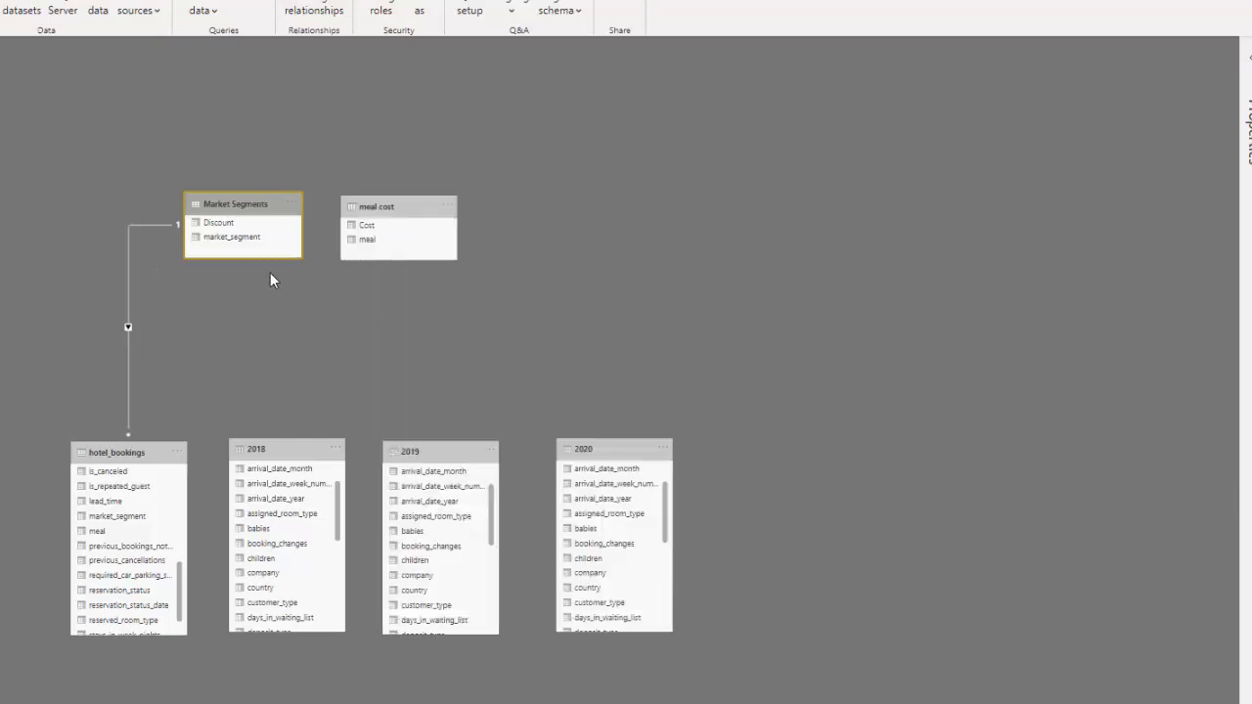
# Create relationships from market_segment in Market Segments to each of the 2018, 2019 and 2020 tables.
pyautogui.moveTo(219, 244); pyautogui.dragTo(288, 514)
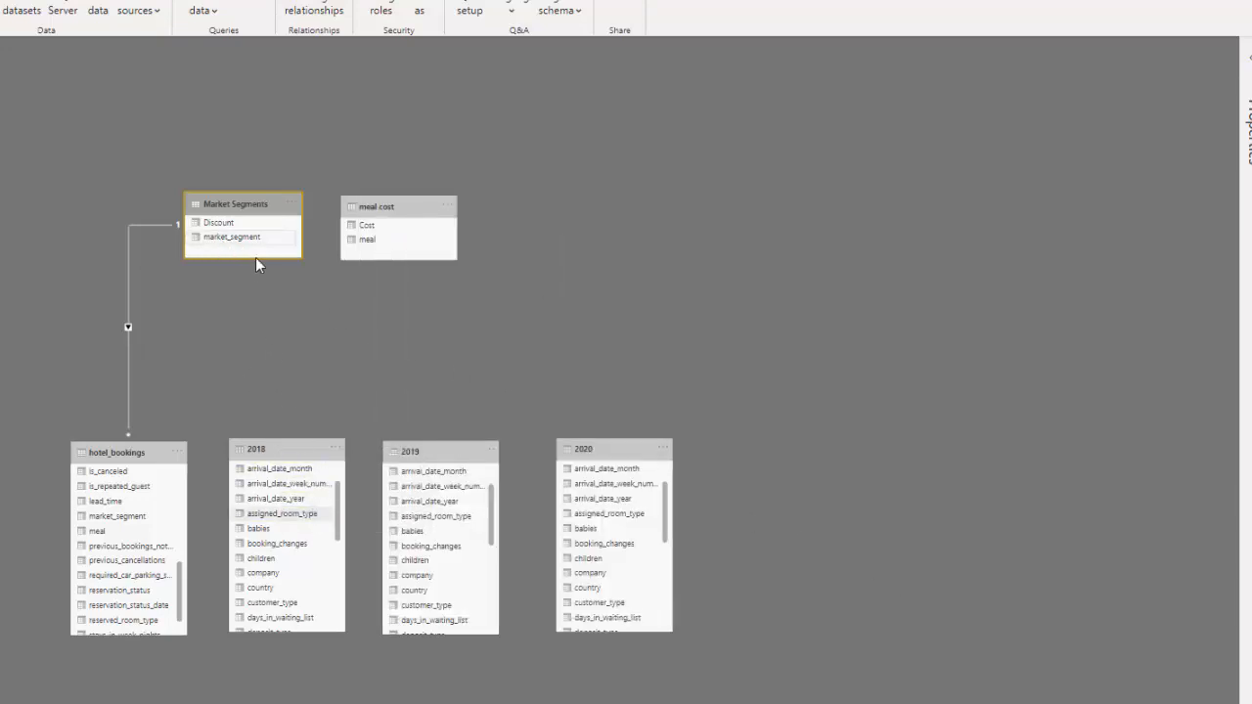
pyautogui.moveTo(247, 239); pyautogui.dragTo(430, 471)
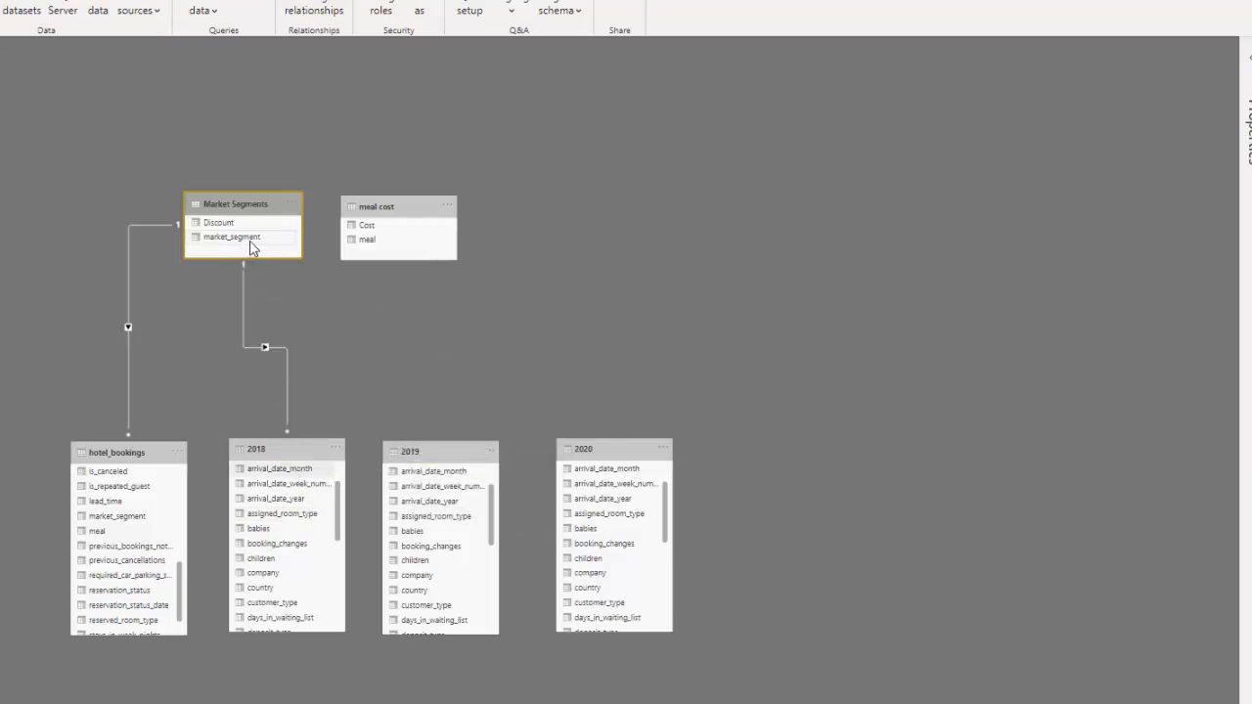
pyautogui.moveTo(250, 248); pyautogui.dragTo(612, 494)
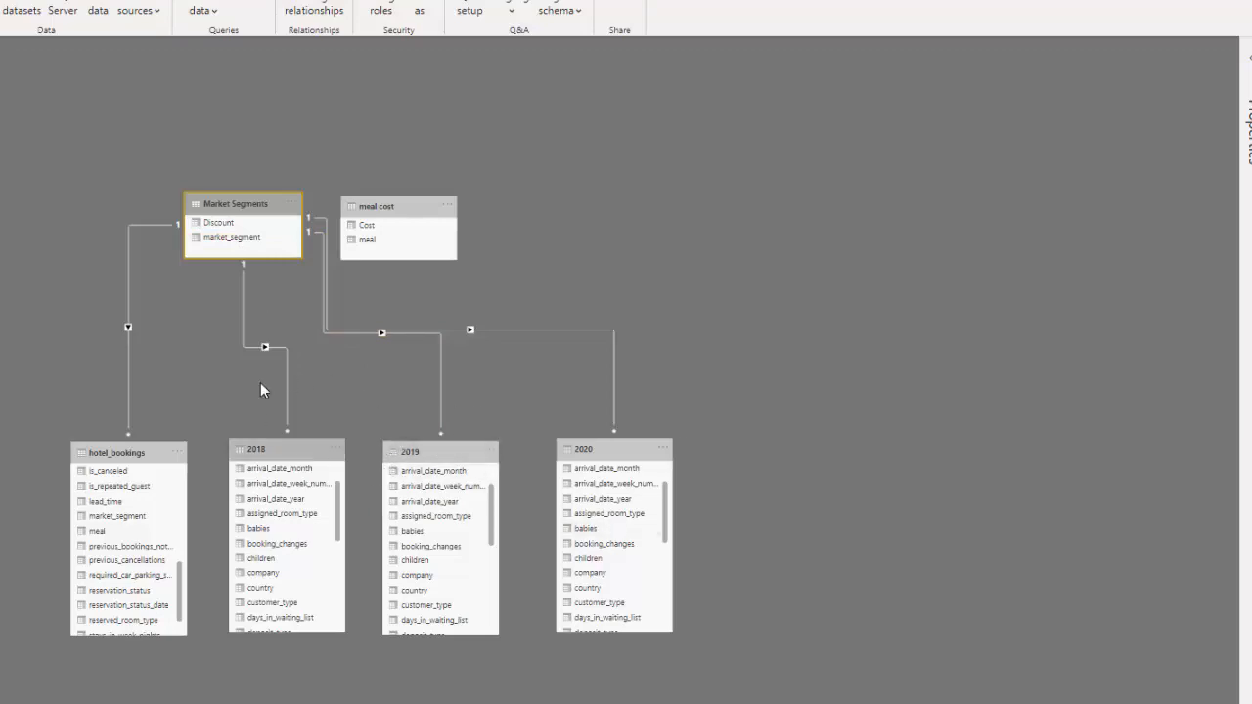
# Change the 2020 table's relationship with Market Segments to use its market_segment column instead of arrival_date_year.
pyautogui.click(311, 16)
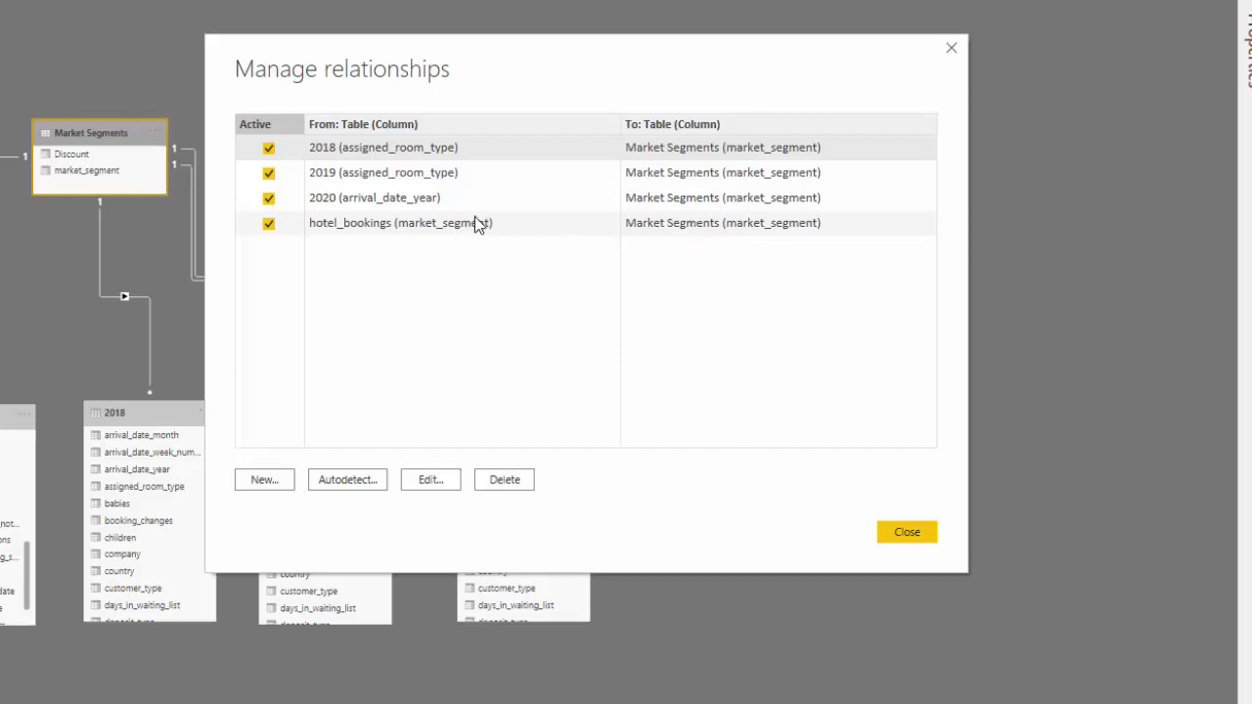
pyautogui.click(361, 207)
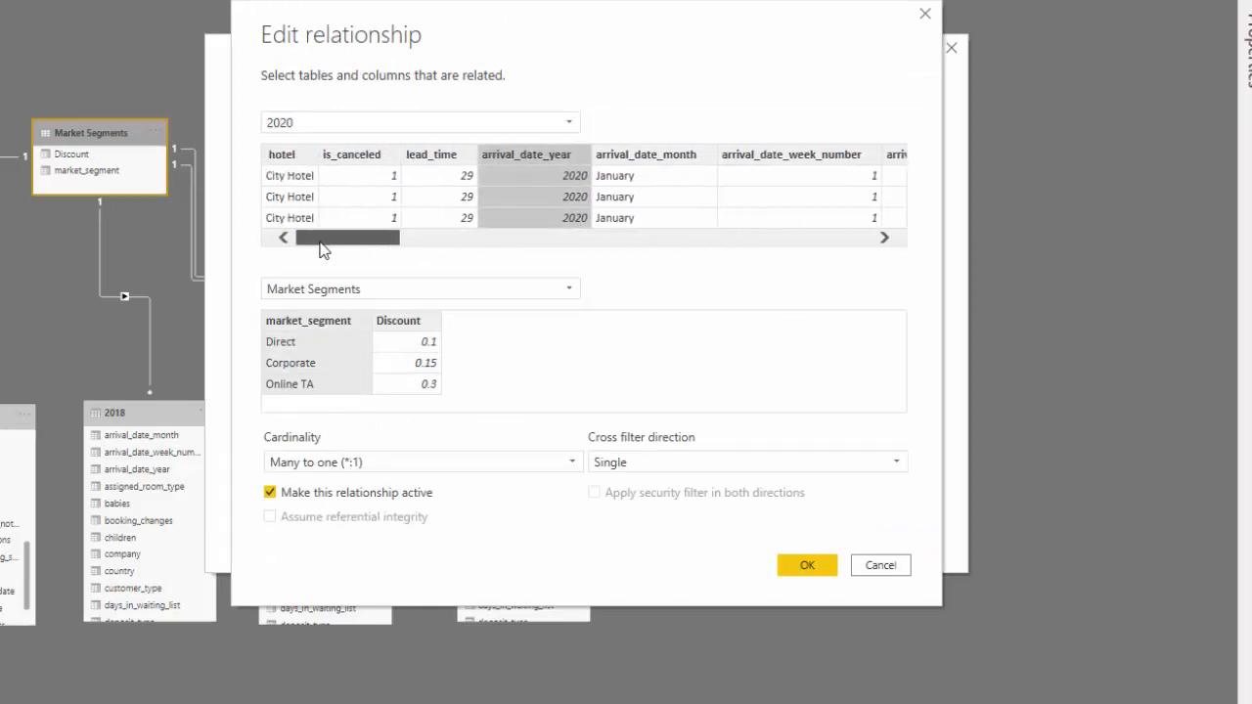
pyautogui.moveTo(321, 243); pyautogui.dragTo(528, 245)
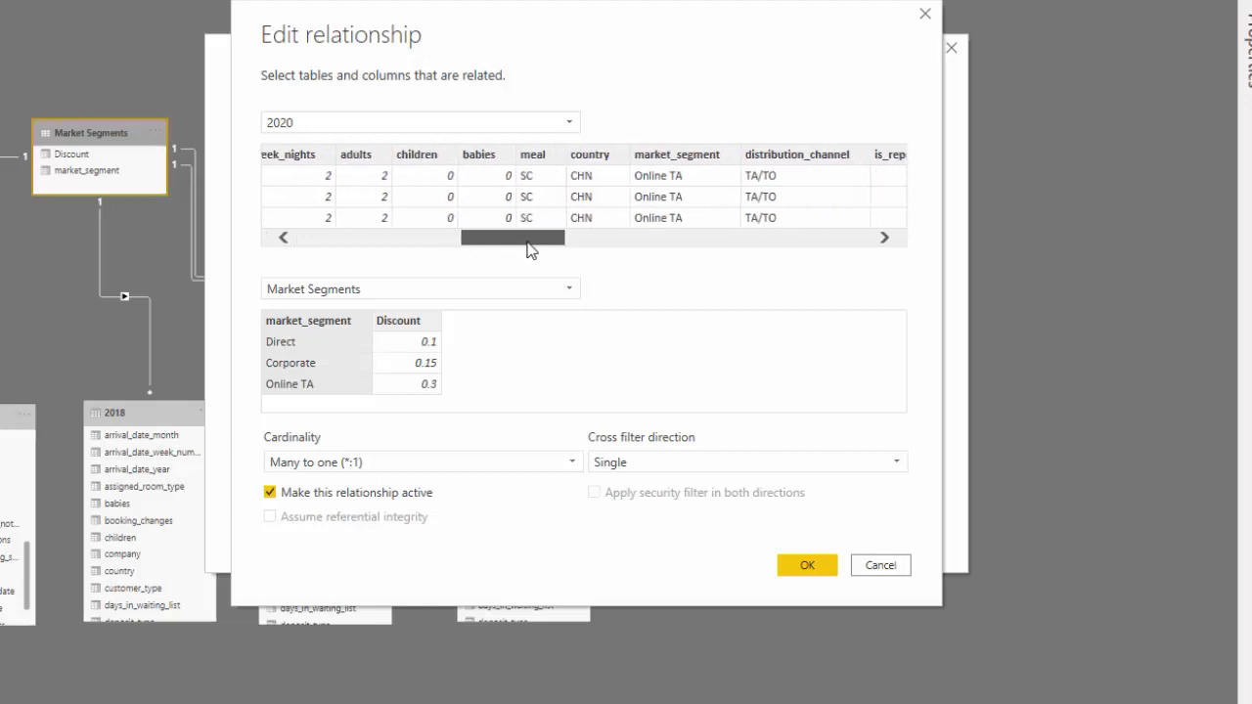
pyautogui.click(661, 172)
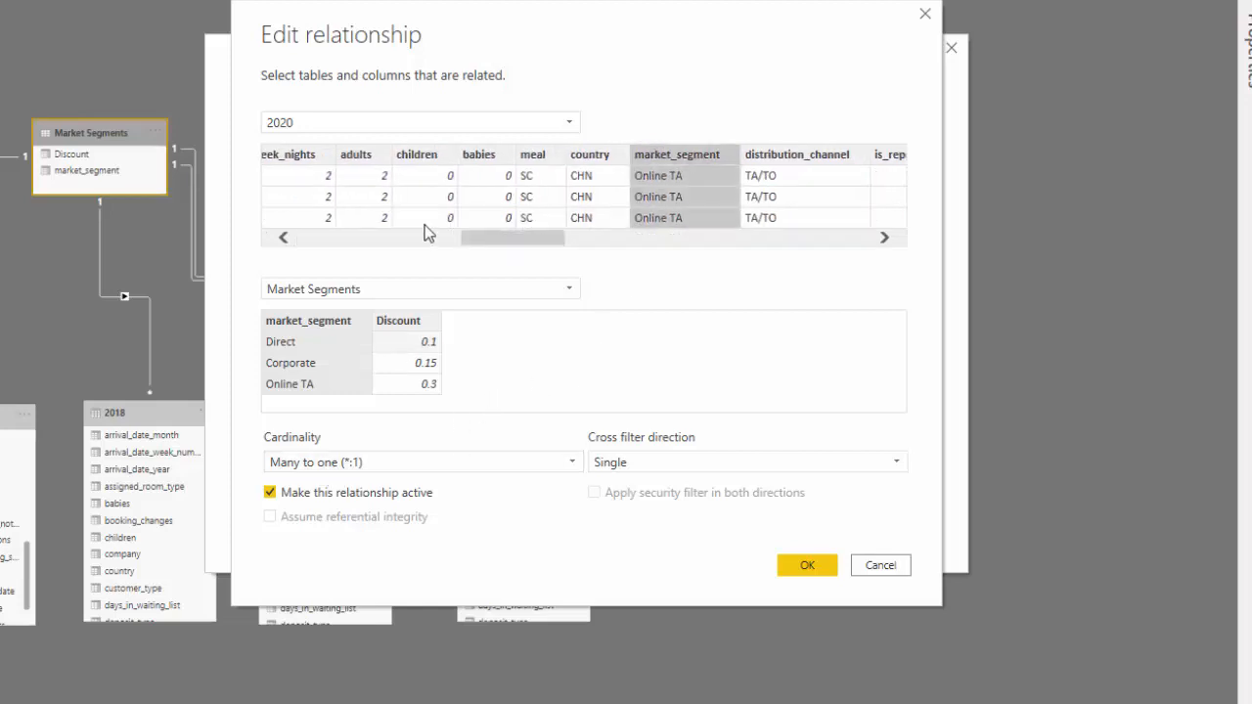
pyautogui.moveTo(466, 246); pyautogui.dragTo(348, 290)
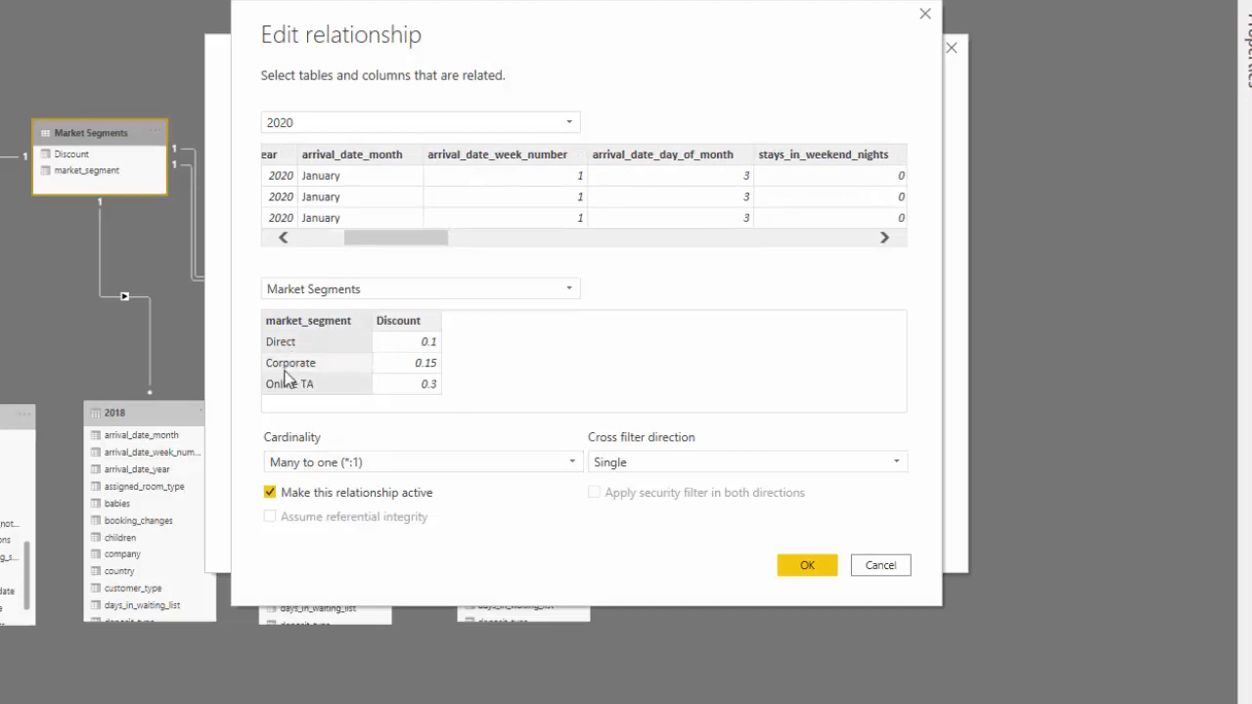
pyautogui.moveTo(368, 238); pyautogui.dragTo(326, 277)
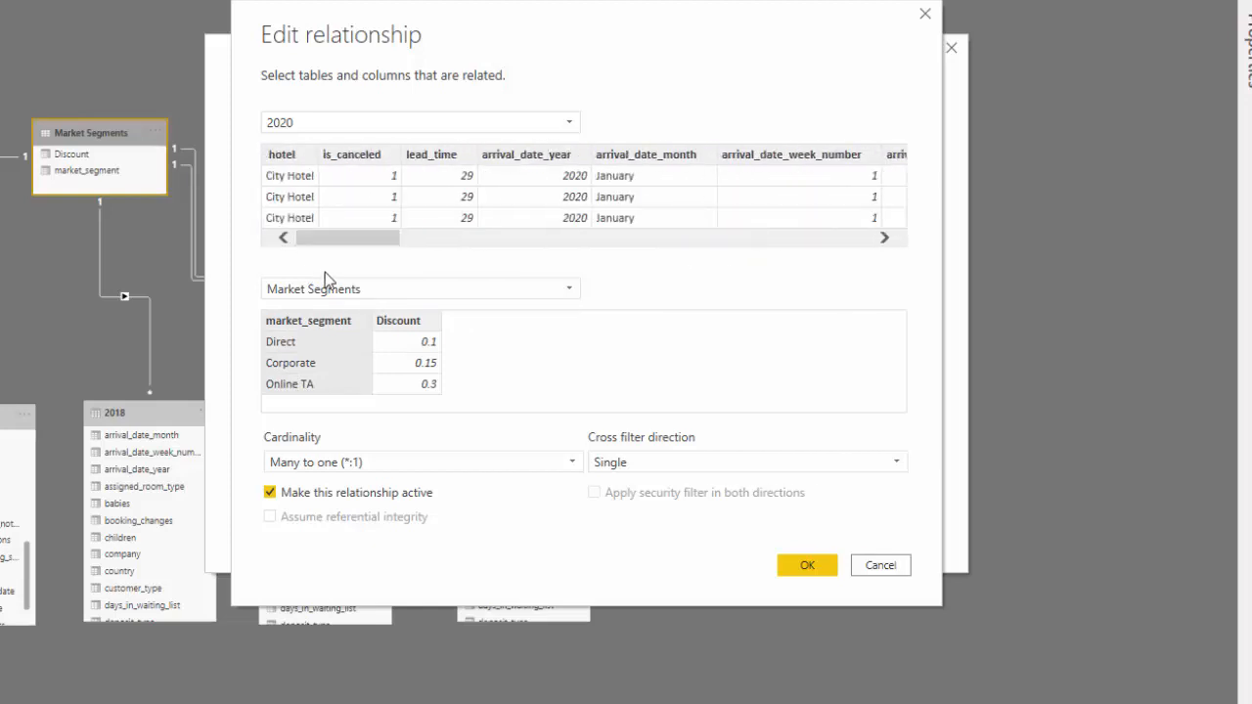
pyautogui.click(792, 571)
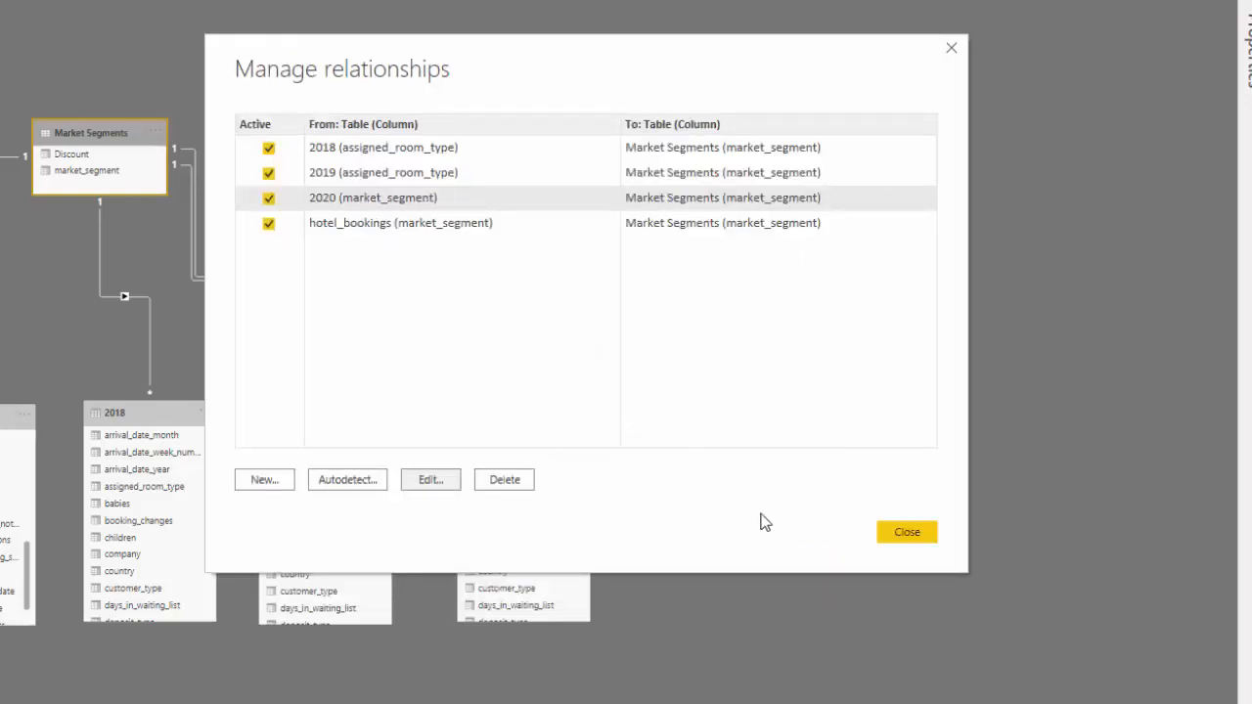
# Change the 2019 table's relationship with Market Segments to use its market_segment column.
pyautogui.click(384, 176)
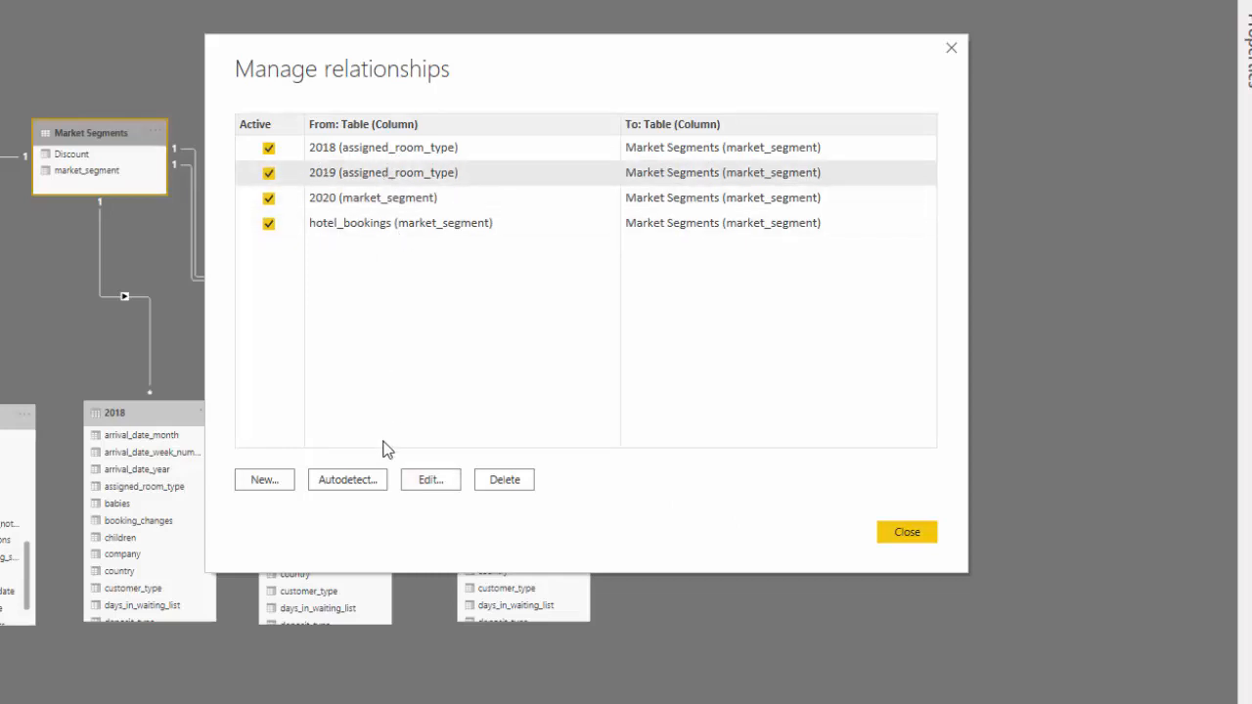
pyautogui.click(415, 479)
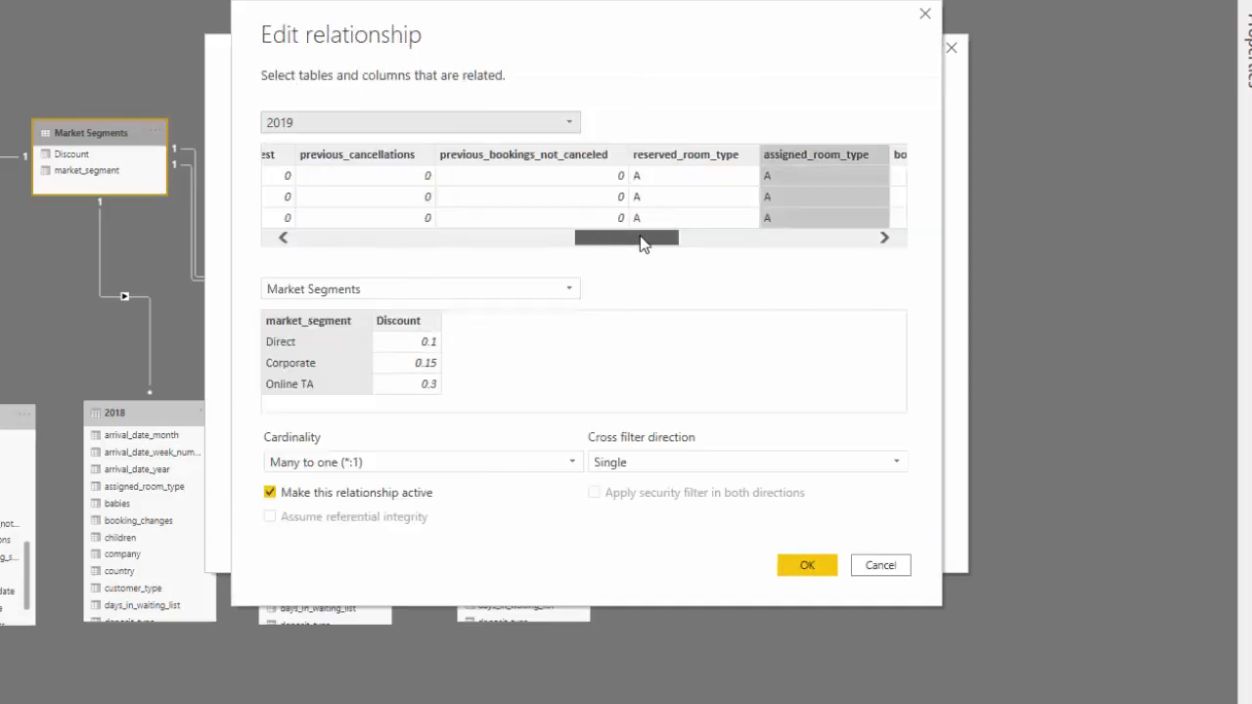
pyautogui.moveTo(641, 243); pyautogui.dragTo(554, 243)
pyautogui.click(783, 567)
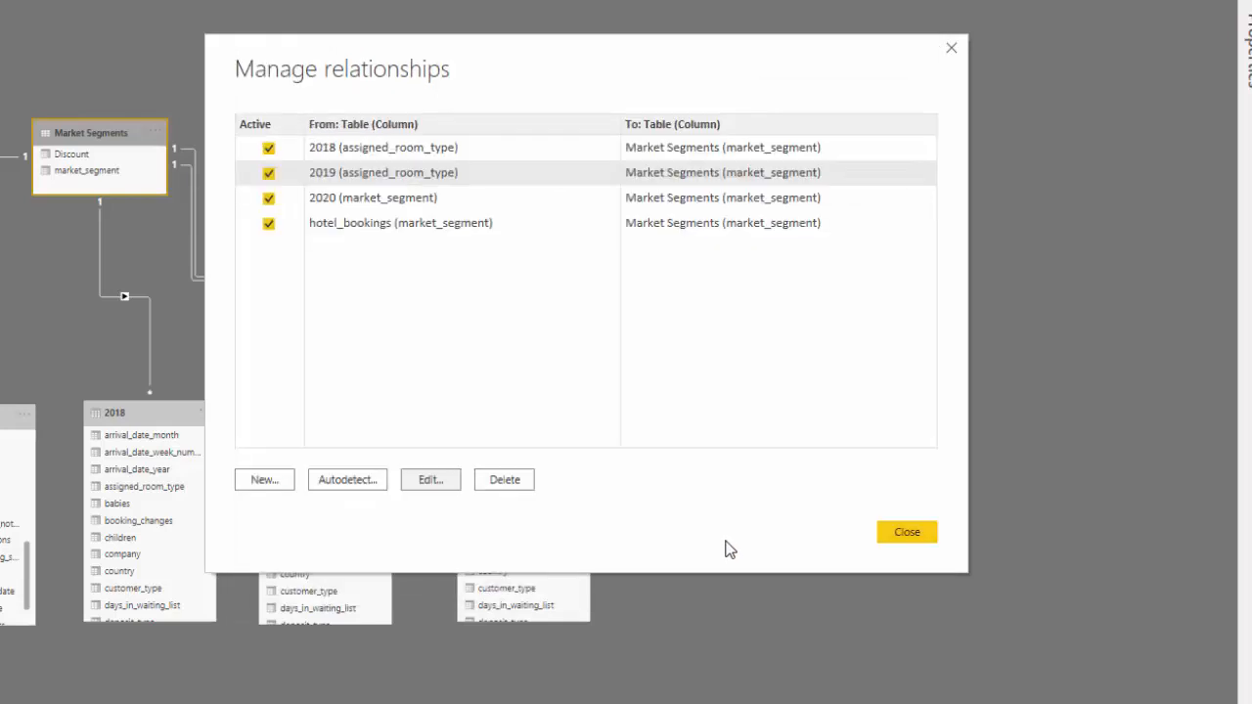
# Change the 2018 table's relationship with Market Segments to use its market_segment column and finish managing relationships.
pyautogui.click(437, 149)
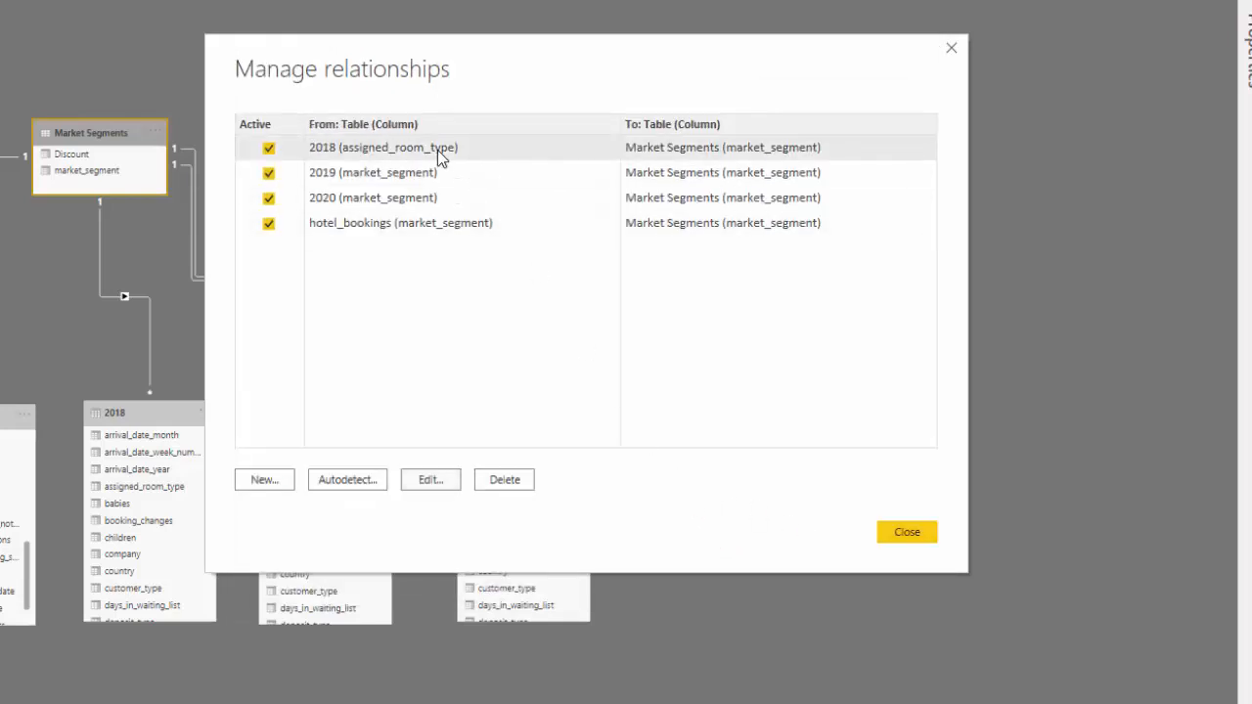
pyautogui.click(431, 480)
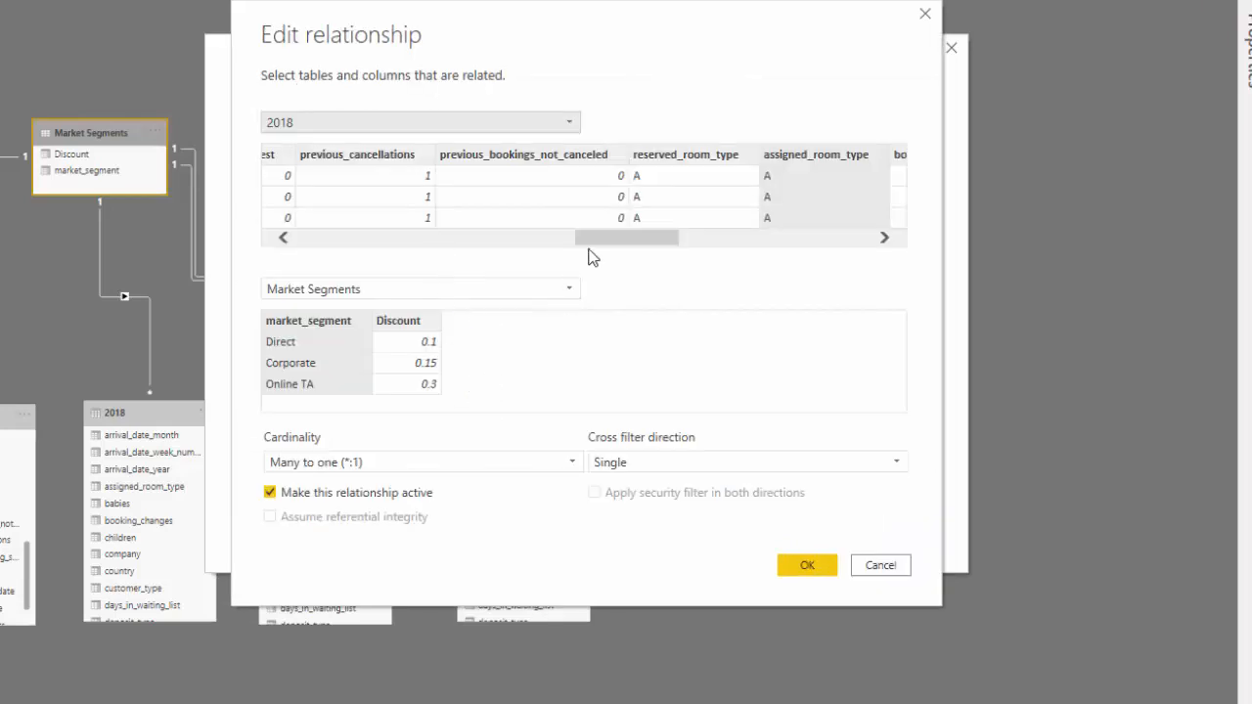
pyautogui.click(788, 565)
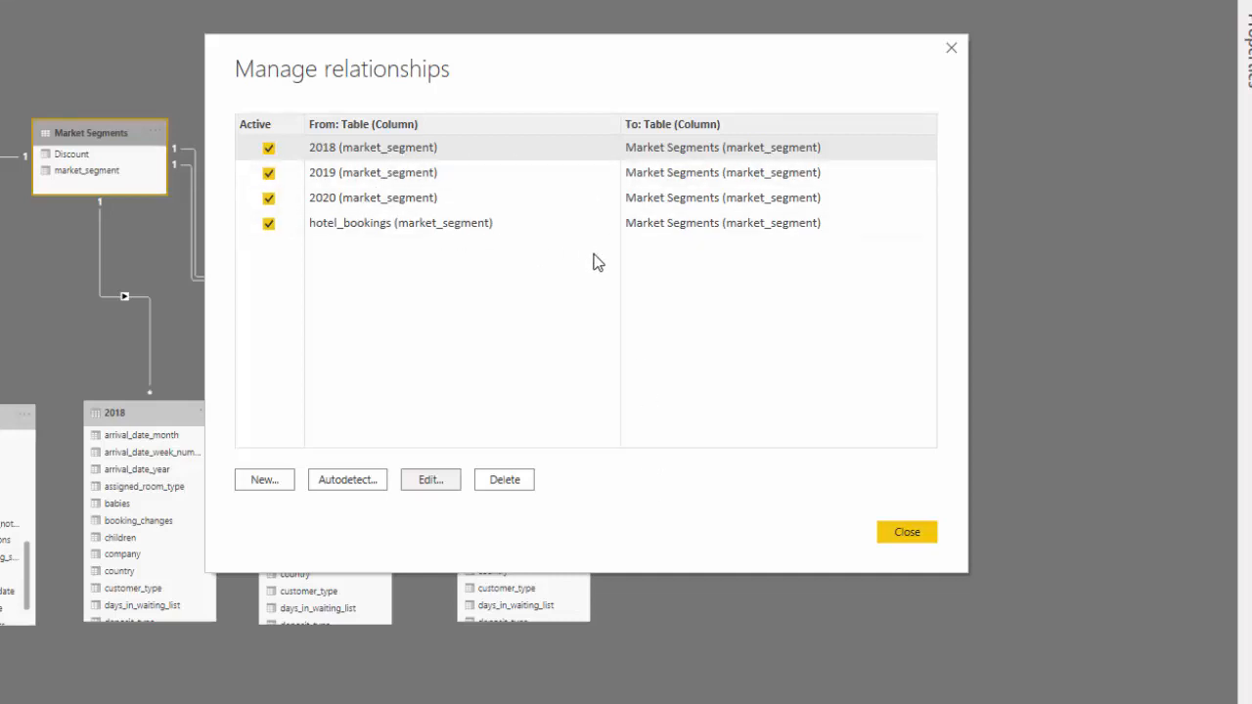
pyautogui.click(907, 536)
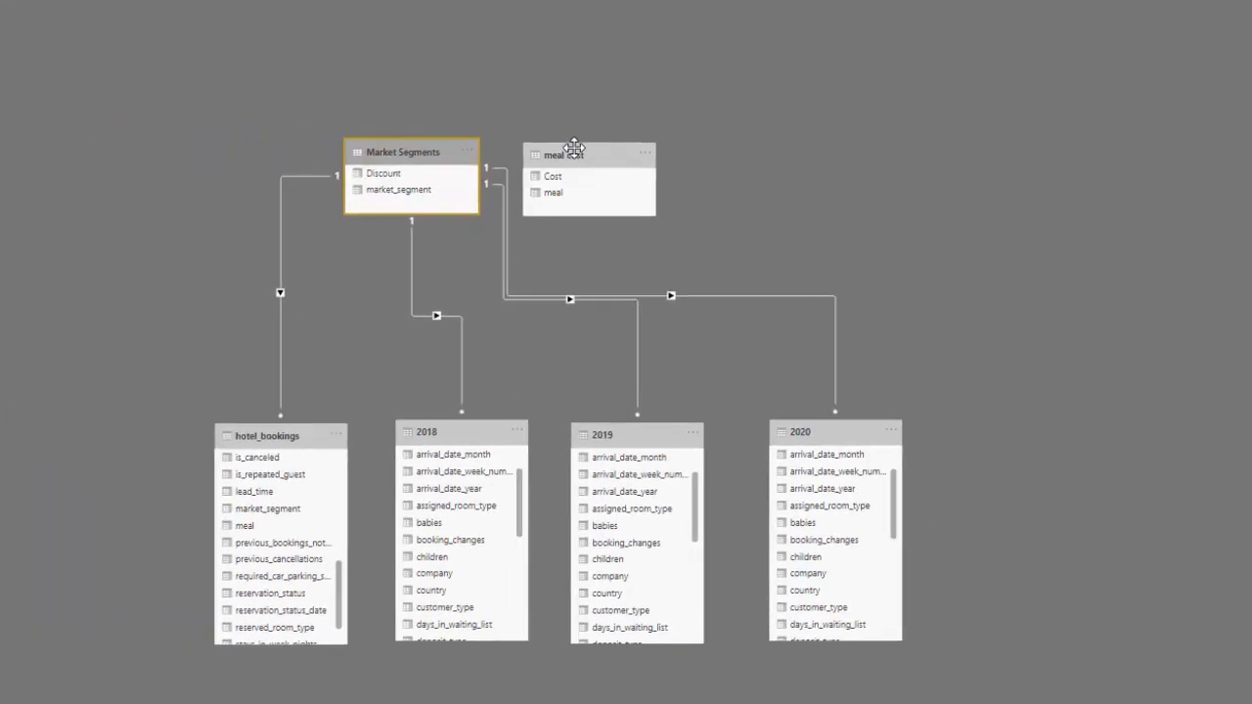
# Move the hotel_bookings, 2018, 2019 and 2020 tables lower and closer together beneath the Market Segments and meal cost tables.
pyautogui.moveTo(465, 426); pyautogui.dragTo(427, 448)
pyautogui.moveTo(308, 433); pyautogui.dragTo(301, 480)
pyautogui.click(590, 446)
pyautogui.moveTo(590, 446); pyautogui.dragTo(526, 476)
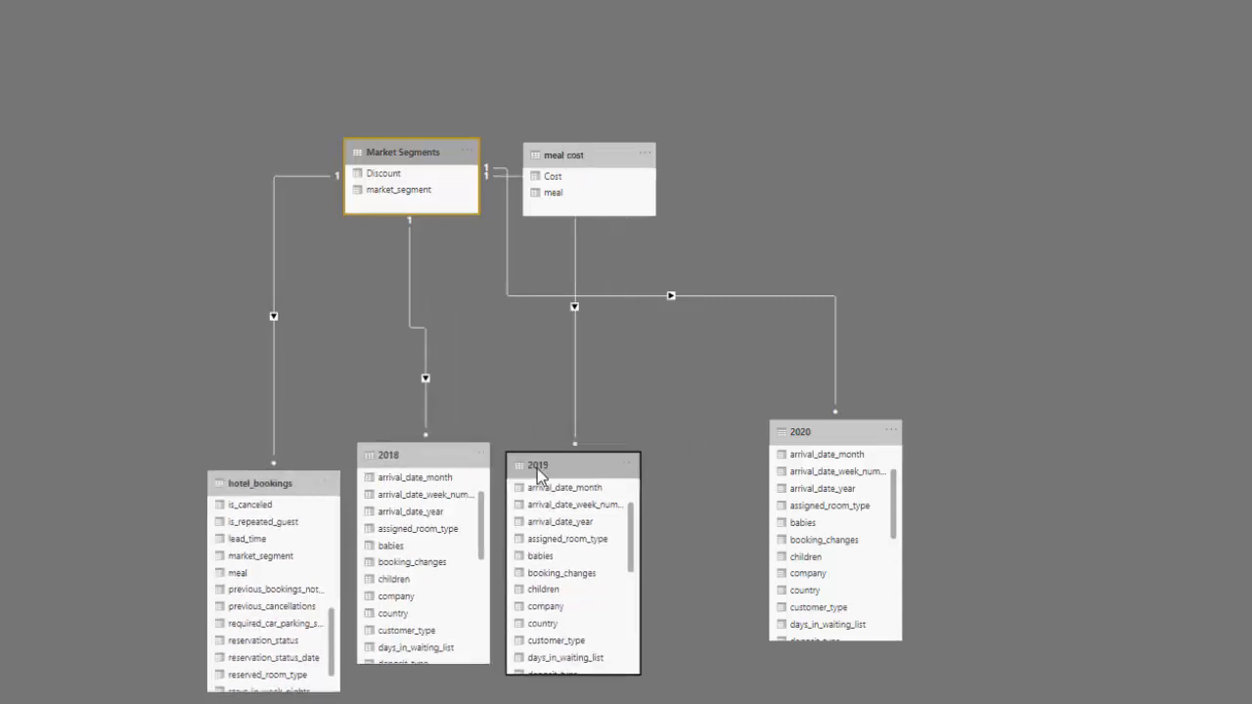
pyautogui.moveTo(444, 447); pyautogui.dragTo(438, 495)
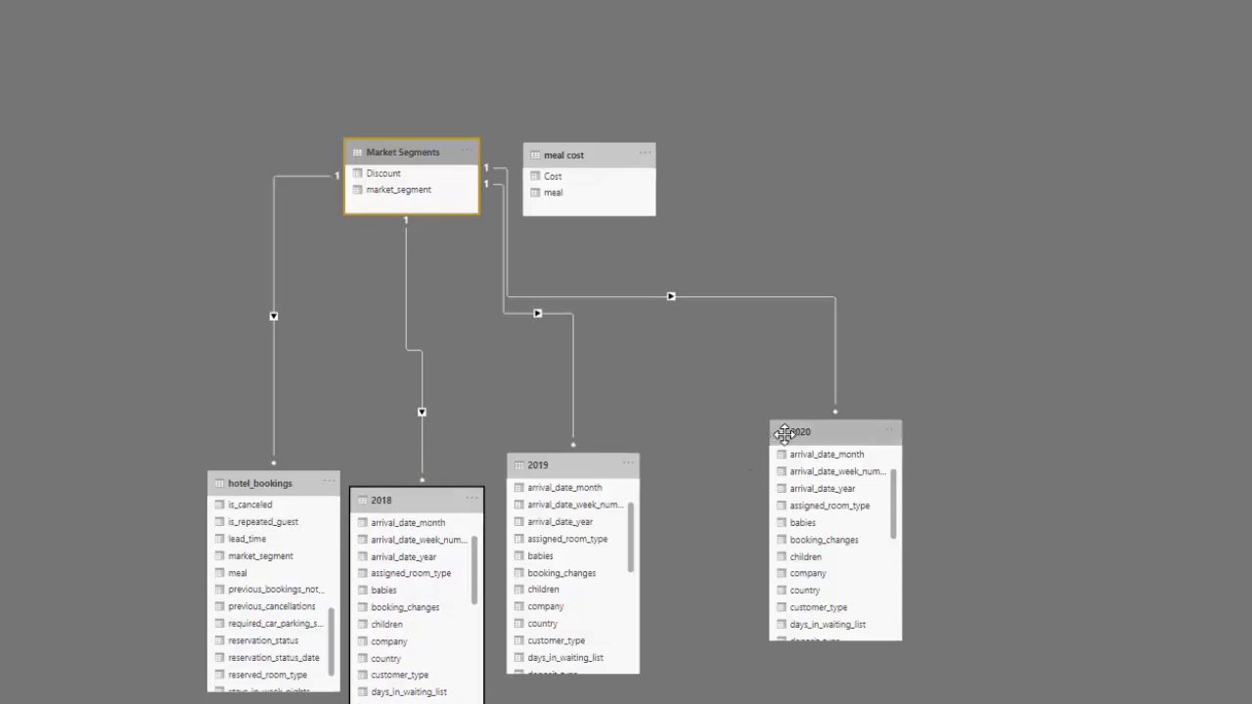
pyautogui.moveTo(774, 442); pyautogui.dragTo(691, 499)
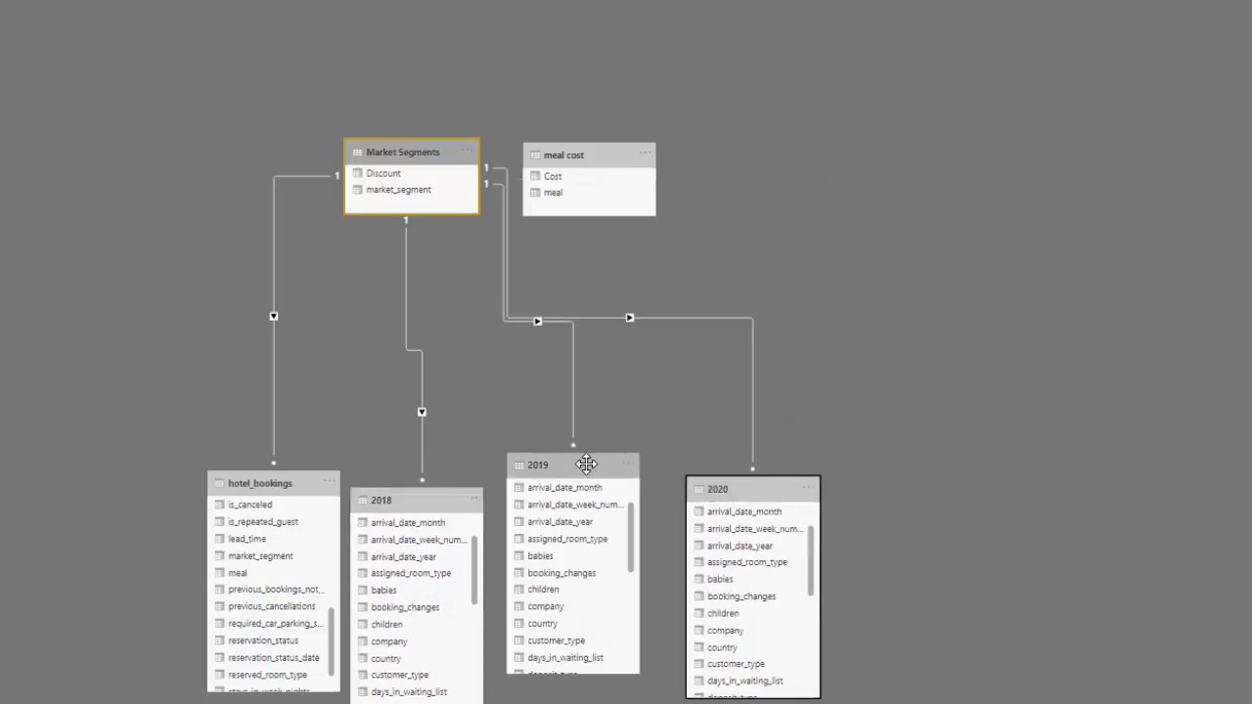
pyautogui.moveTo(590, 454); pyautogui.dragTo(585, 494)
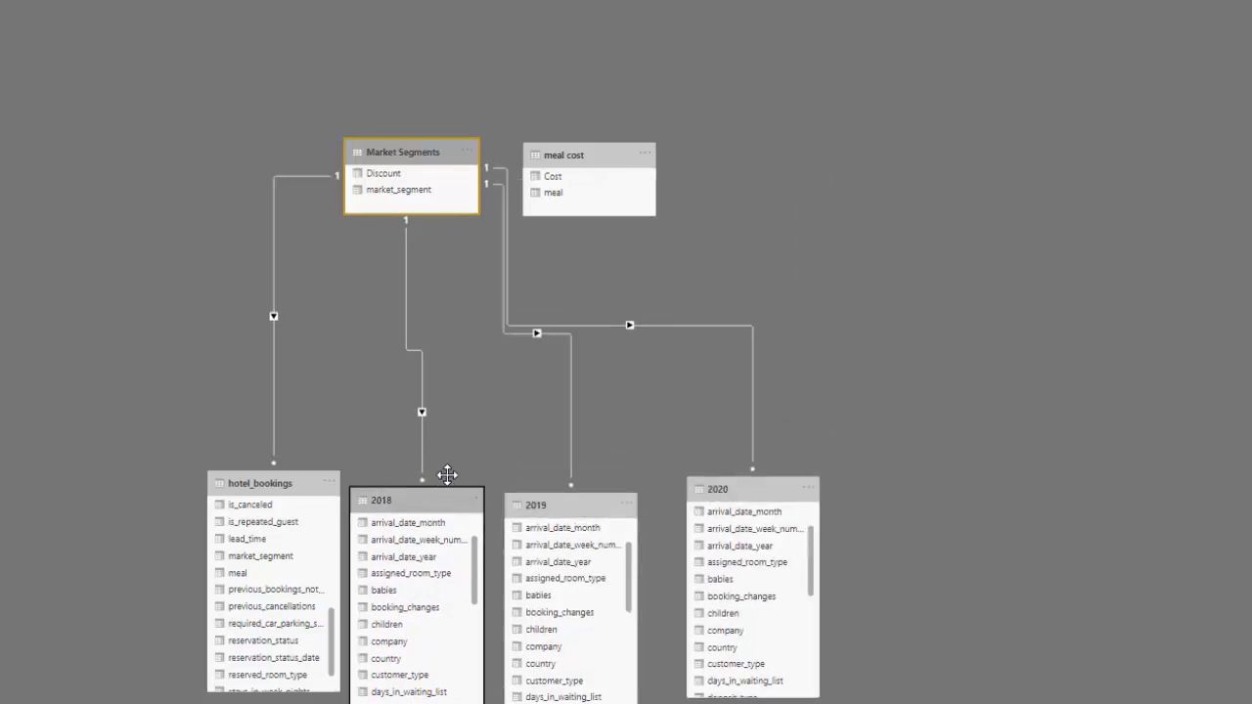
pyautogui.click(439, 499)
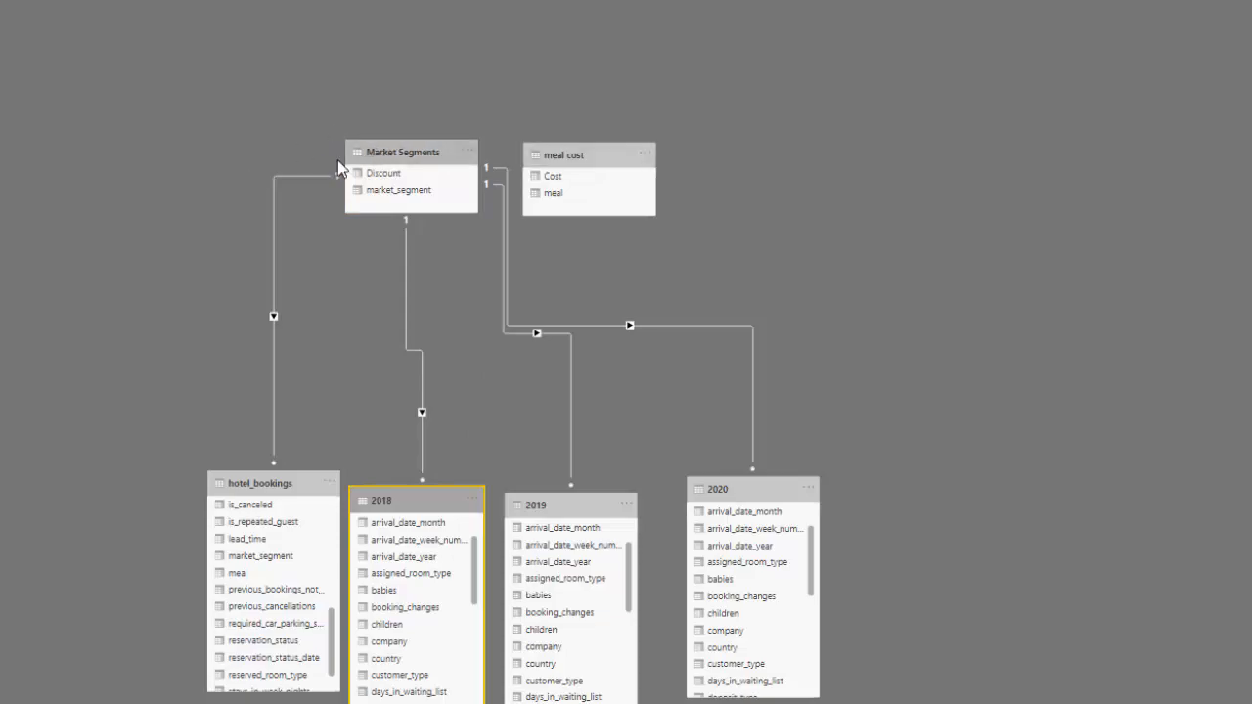
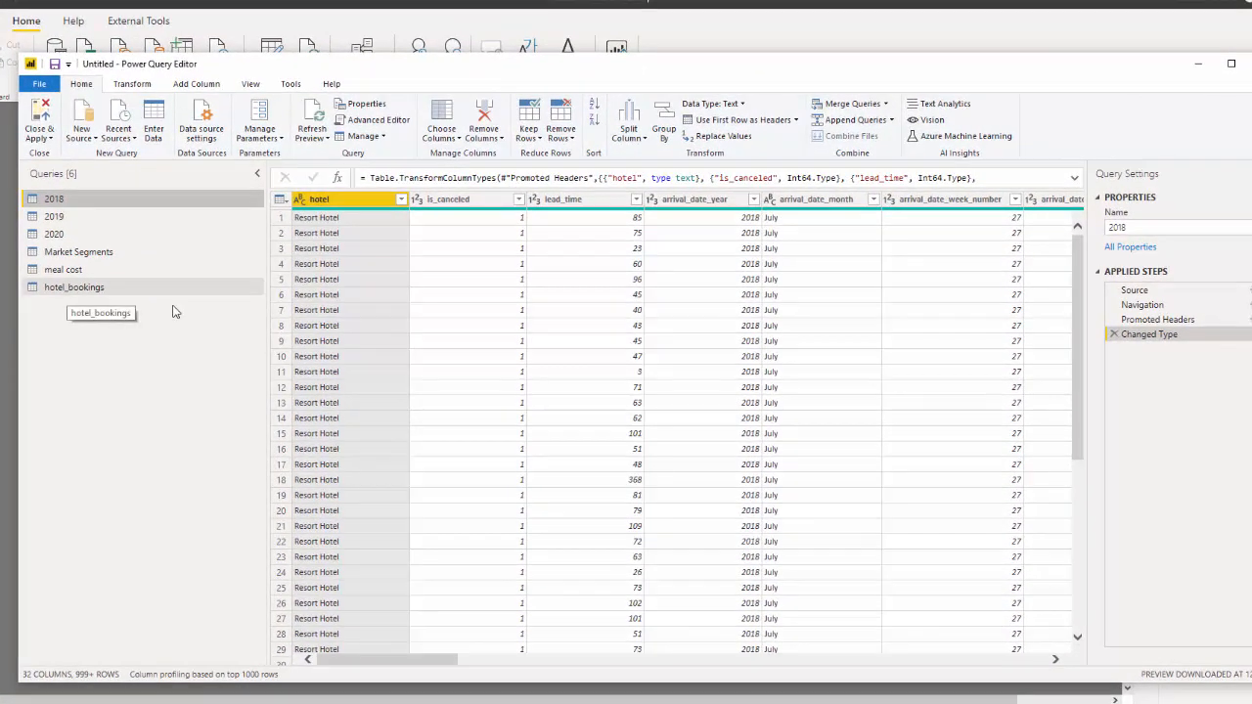
# Append hotel_bookings, 2018, 2019 and 2020 as a new query, including each table only once.
pyautogui.click(172, 290)
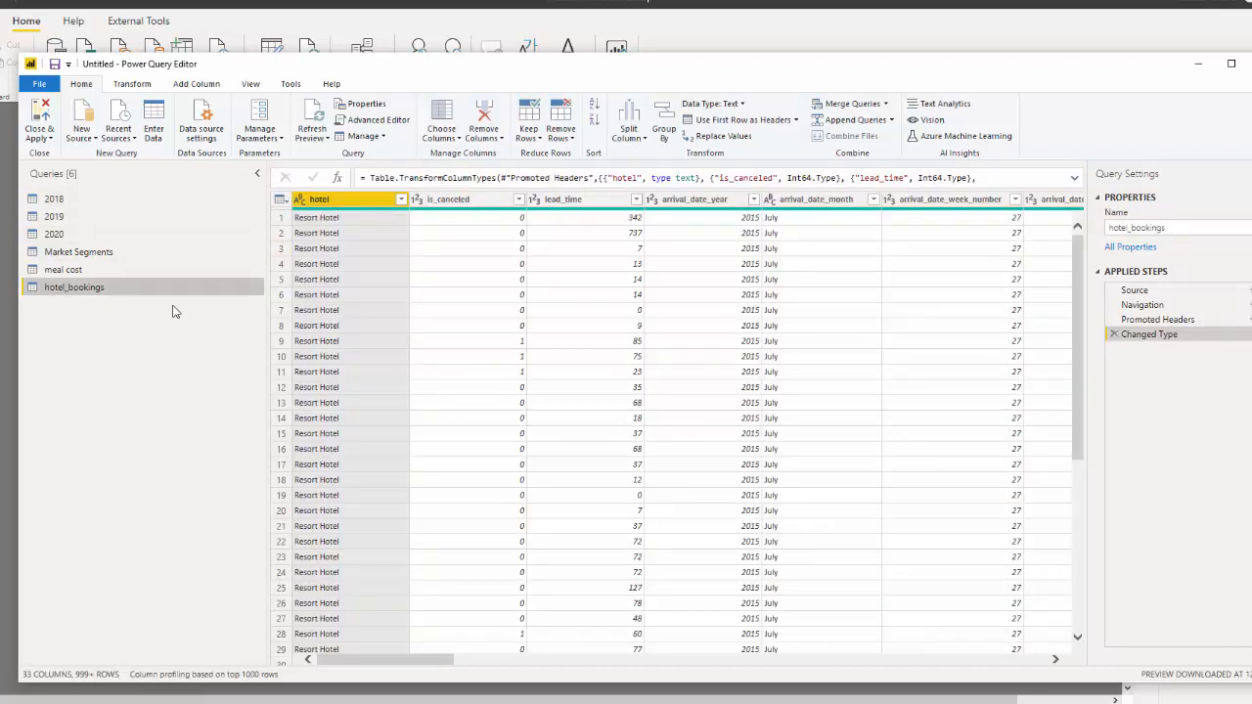
pyautogui.click(891, 121)
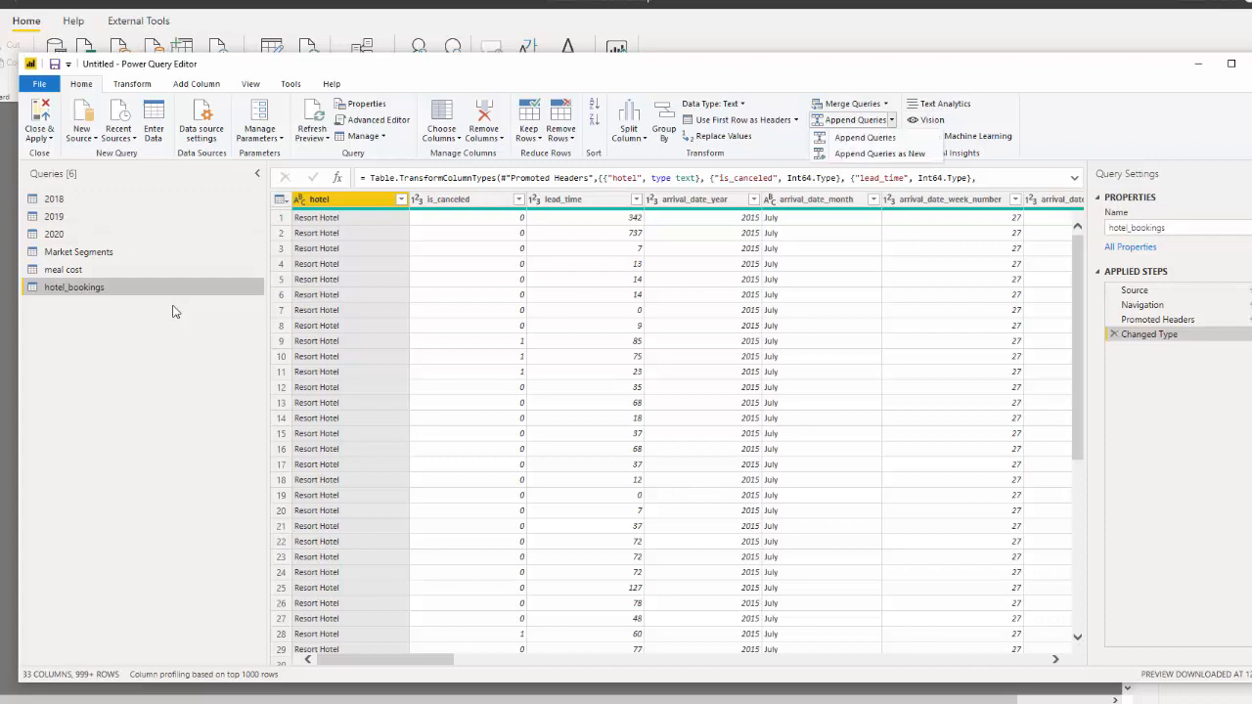
pyautogui.click(879, 154)
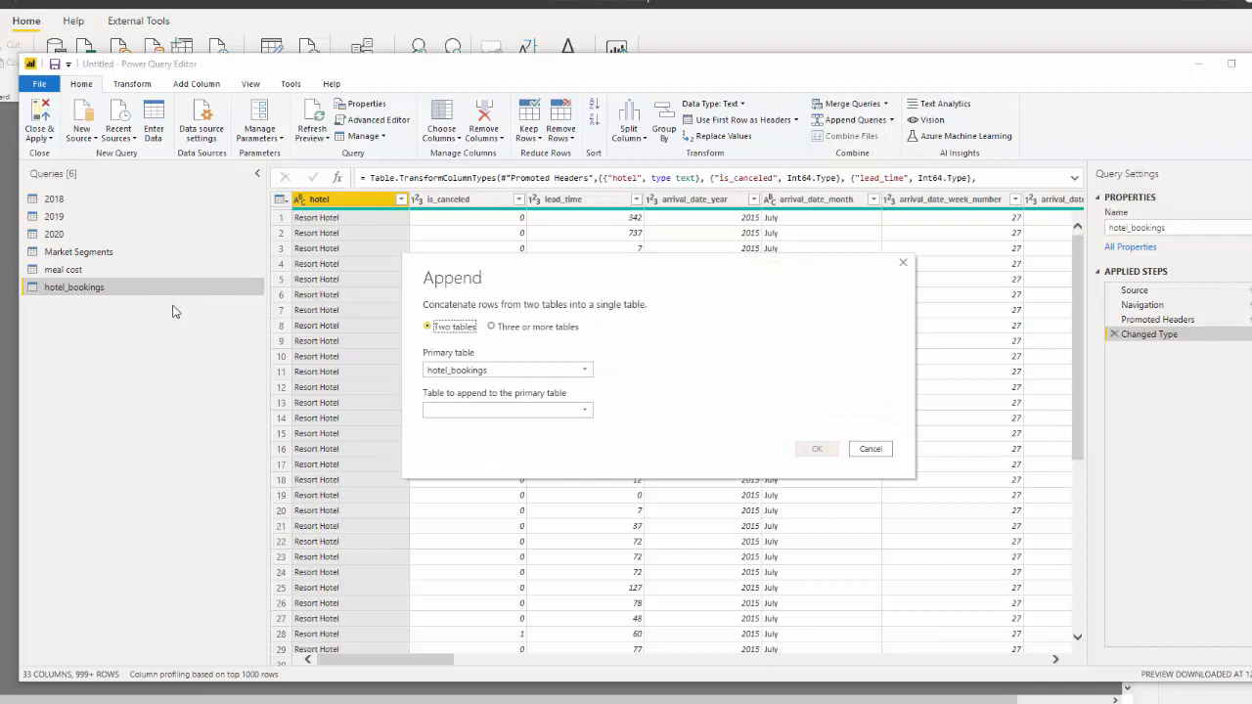
pyautogui.press('Down')
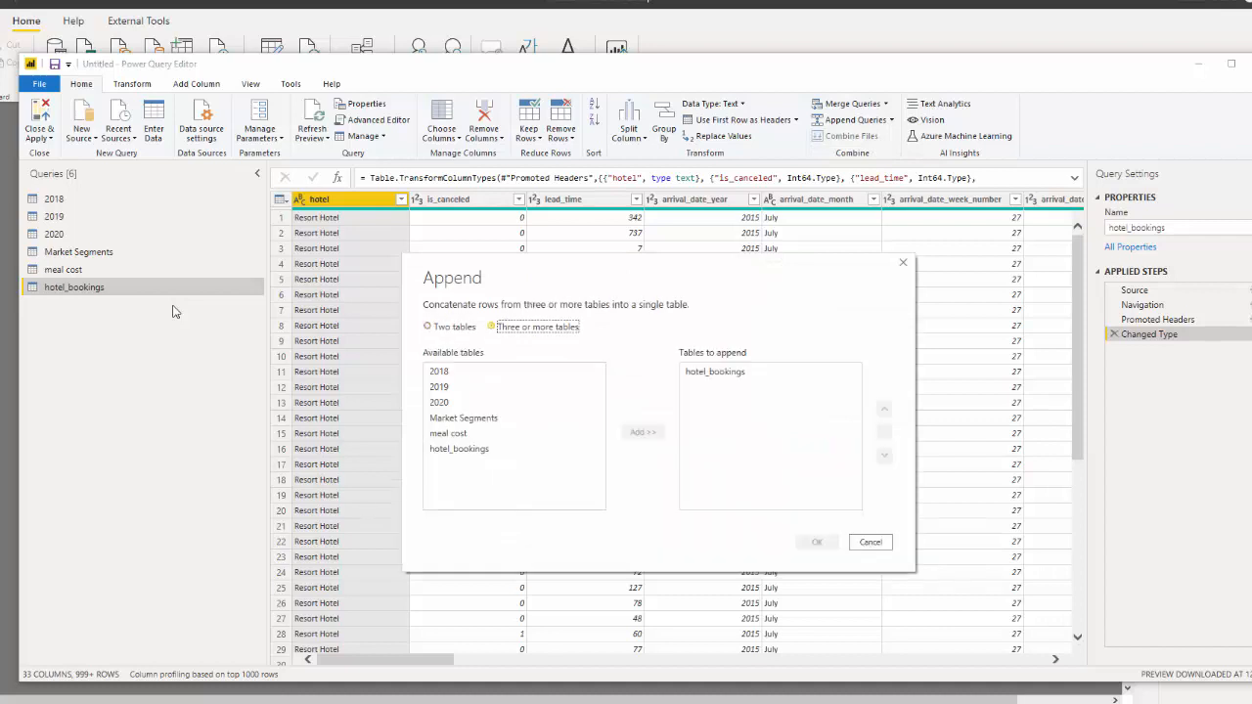
pyautogui.press('Tab')
pyautogui.click(440, 372)
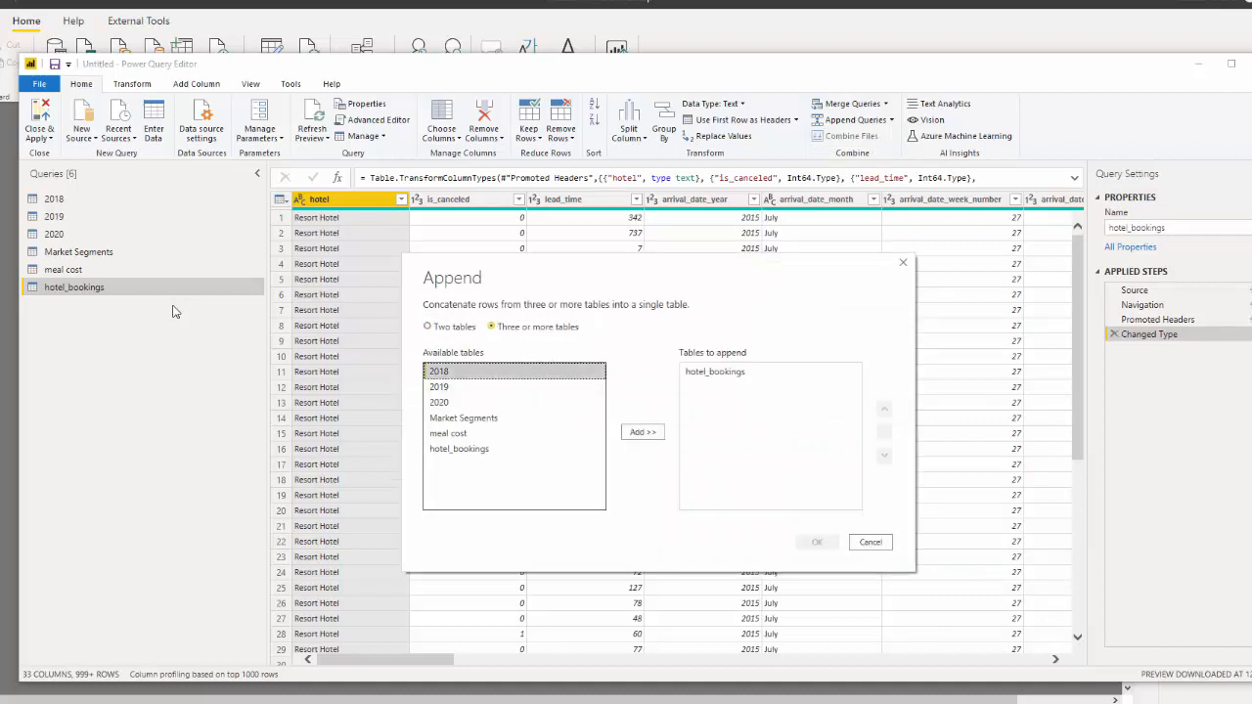
pyautogui.hotkey('shift', 'Down')
pyautogui.hotkey('shift', 'Down')
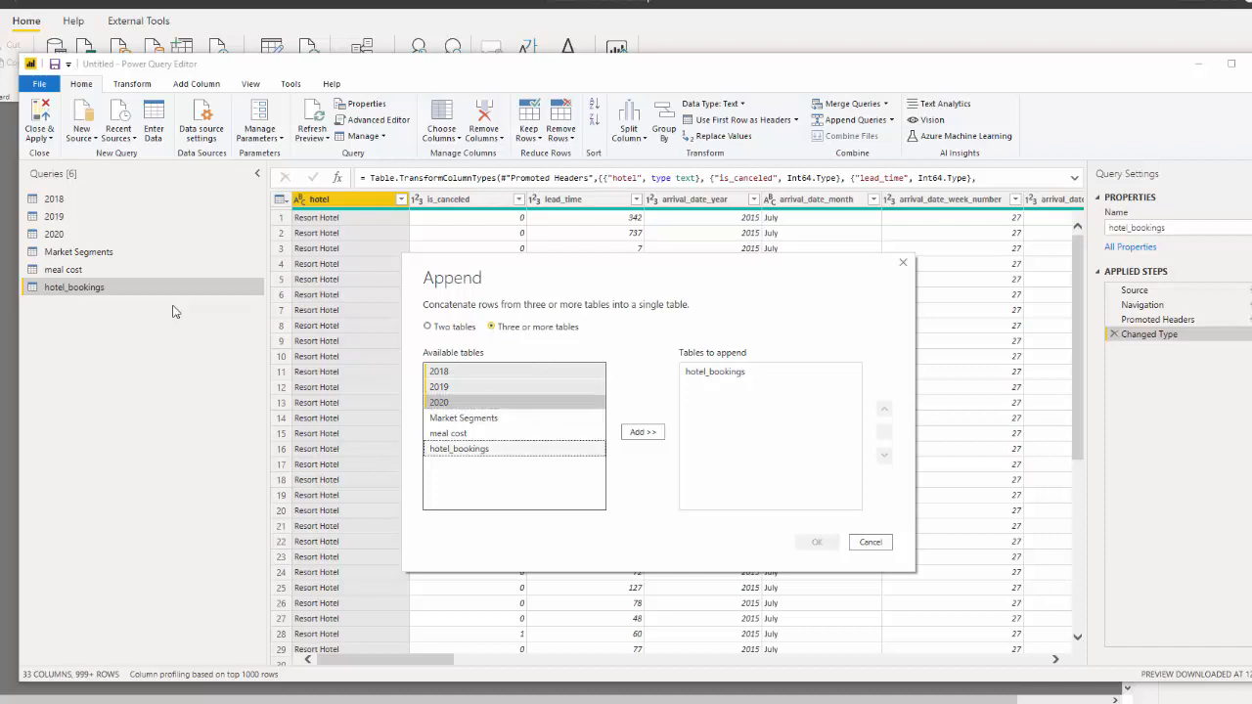
pyautogui.keyDown('ctrl'); pyautogui.click(460, 449); pyautogui.keyUp('ctrl')
pyautogui.click(643, 432)
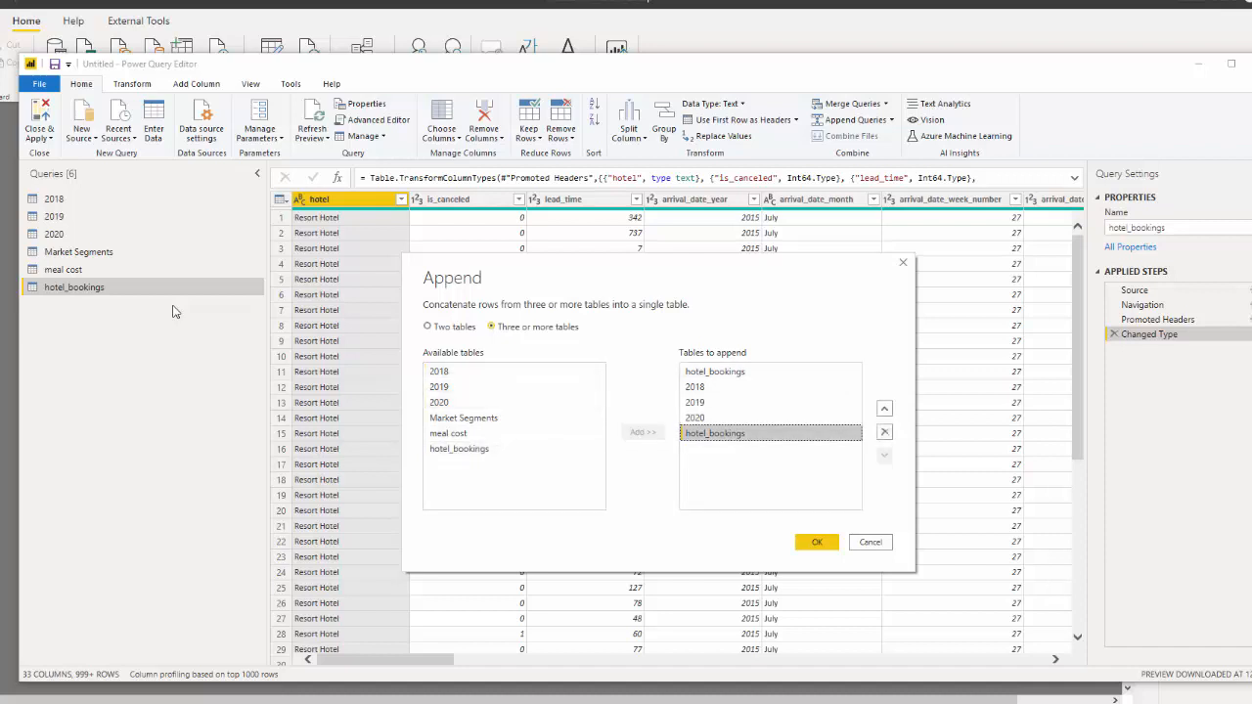
pyautogui.click(884, 432)
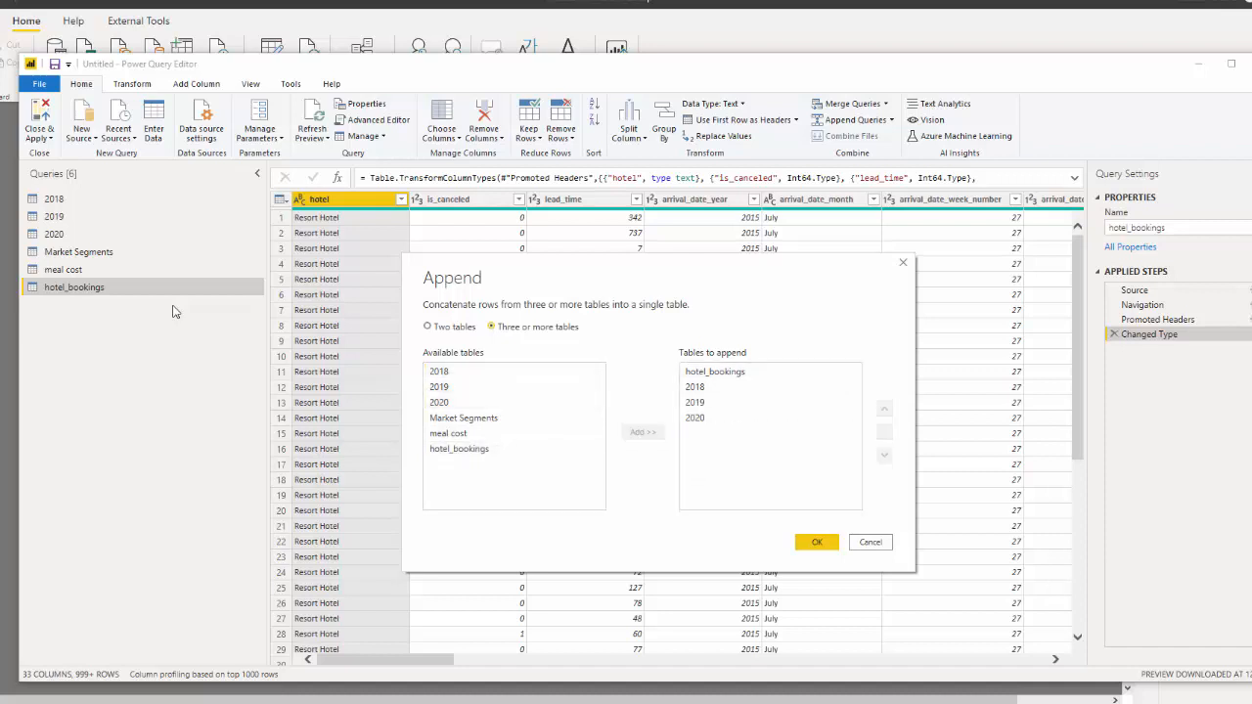
pyautogui.press('Return')
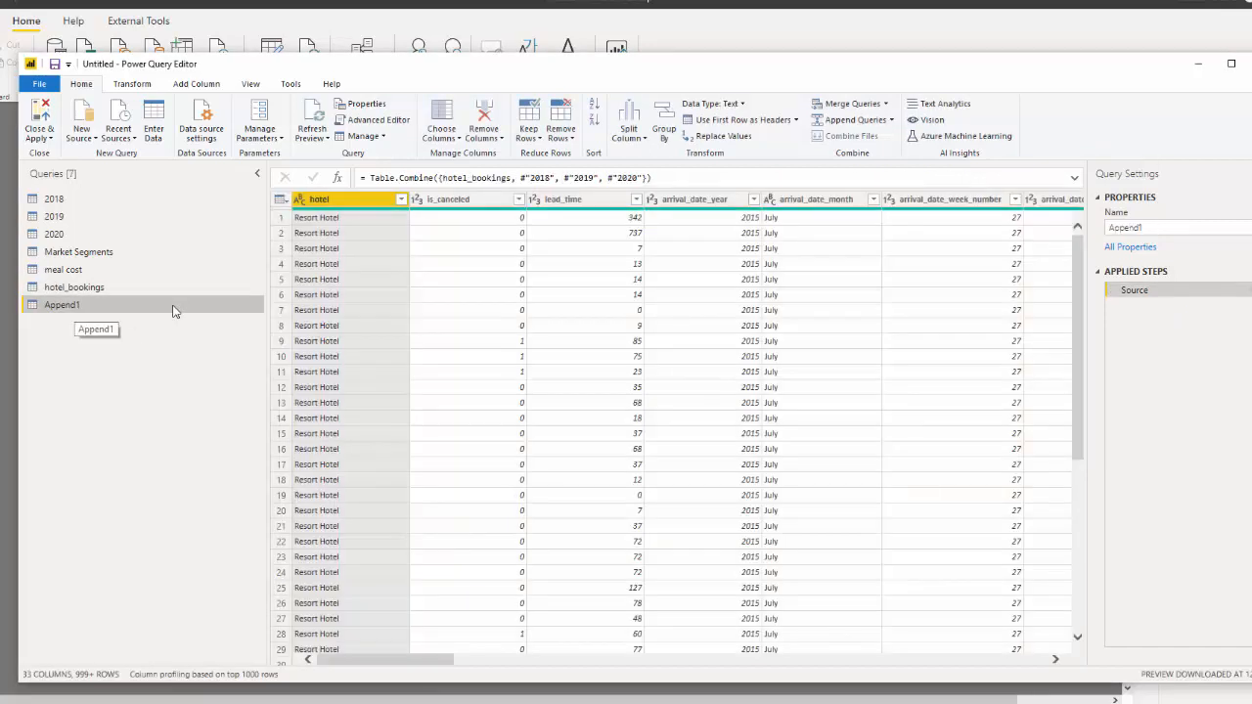
# Rename the appended query as Full Hotel Bookings.
pyautogui.doubleClick(173, 307)
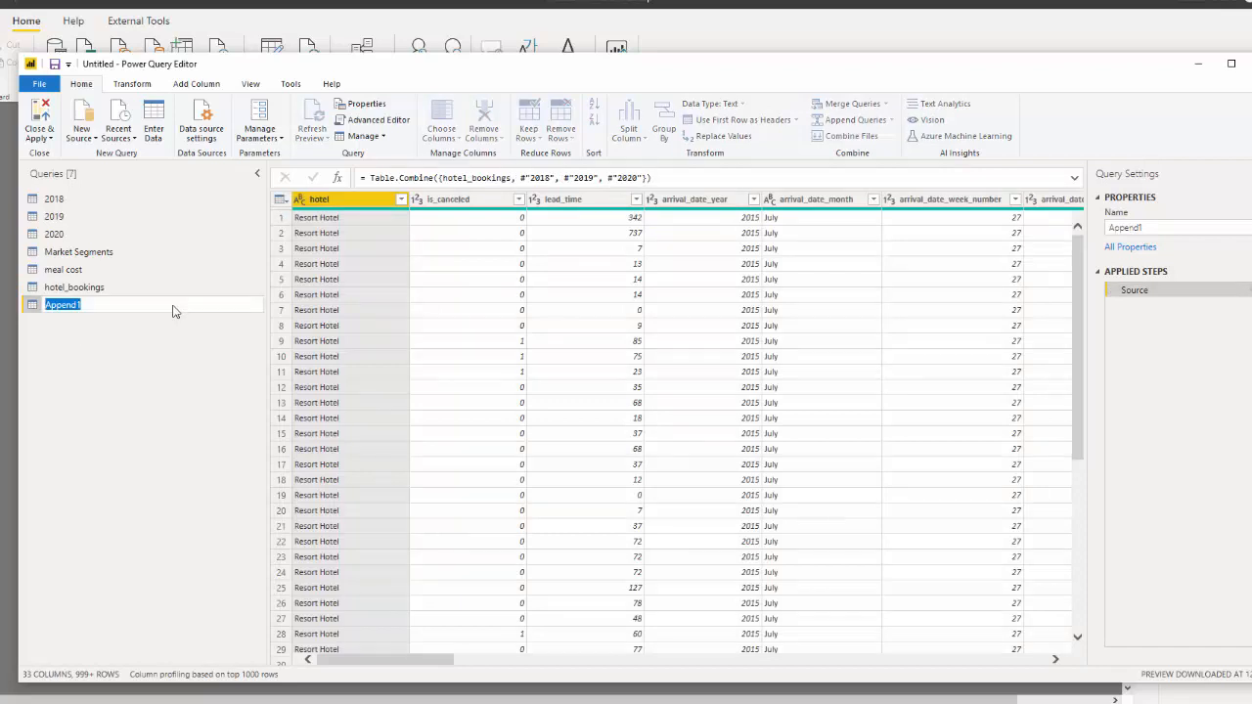
pyautogui.write('Full Hotel Bookings')
pyautogui.press('Return')
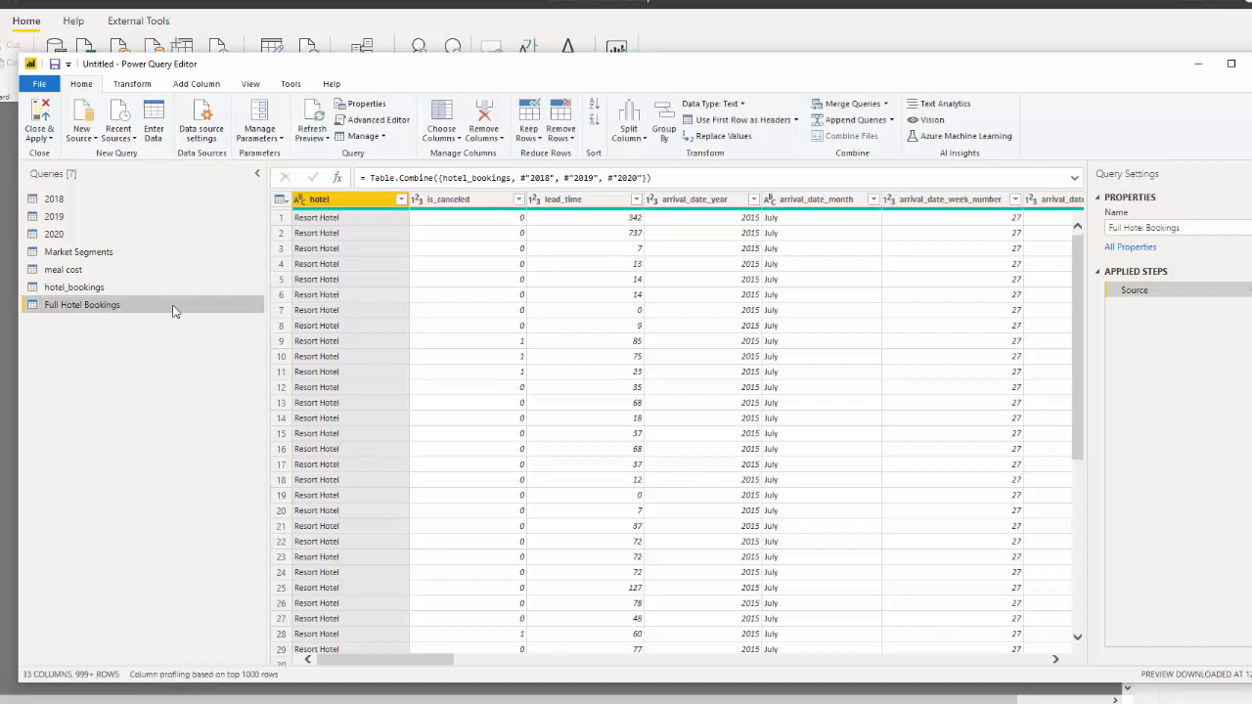
# Close the query editor, load the Full Hotel Bookings query into the model and dismiss the load summary.
pyautogui.click(39, 137)
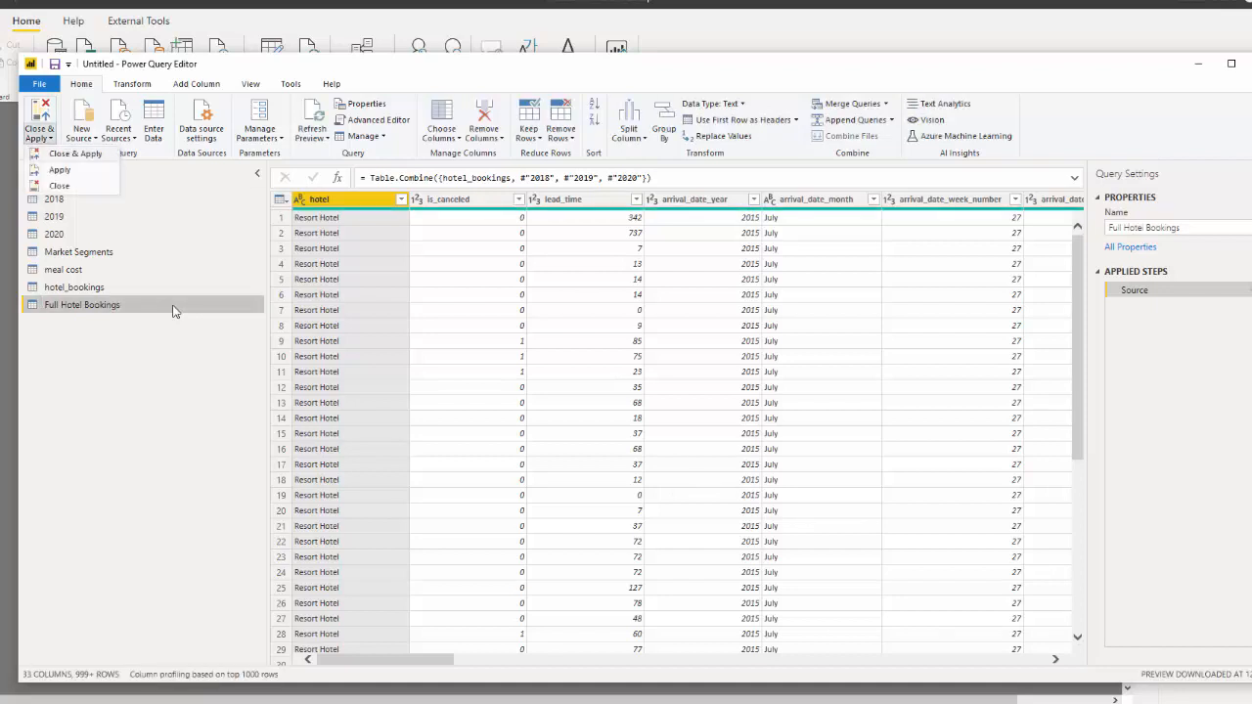
pyautogui.click(59, 185)
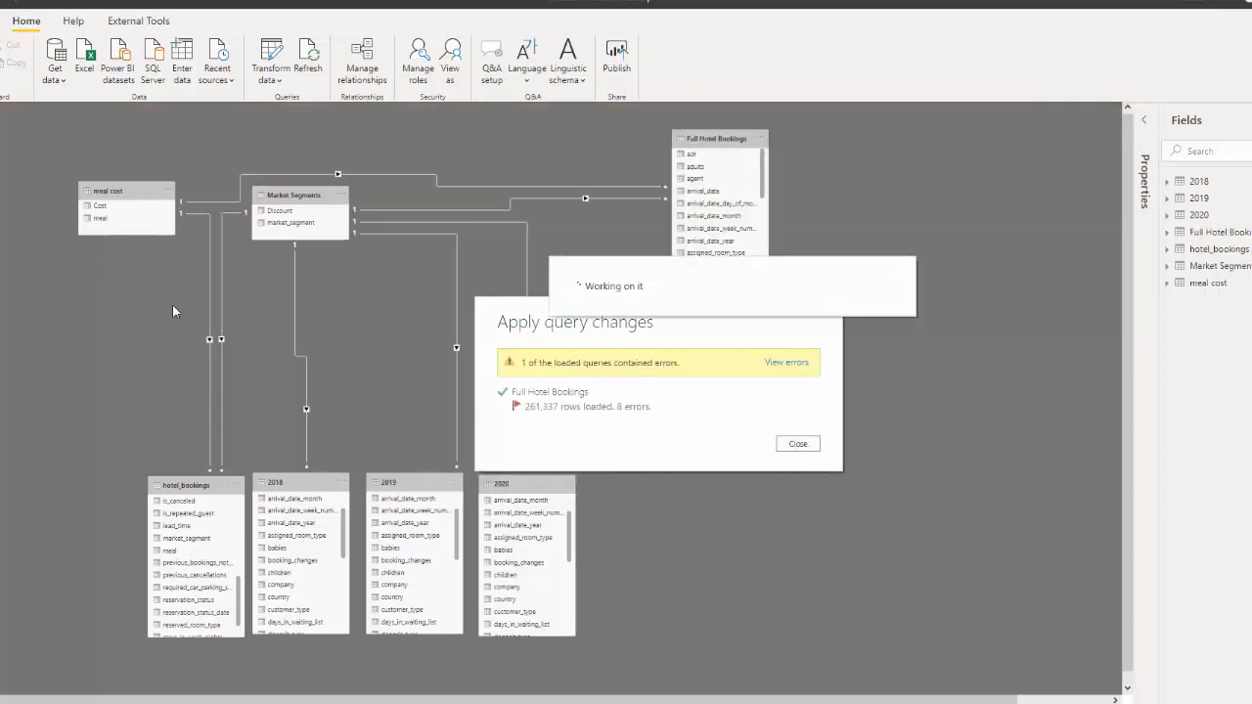
pyautogui.press('Return')
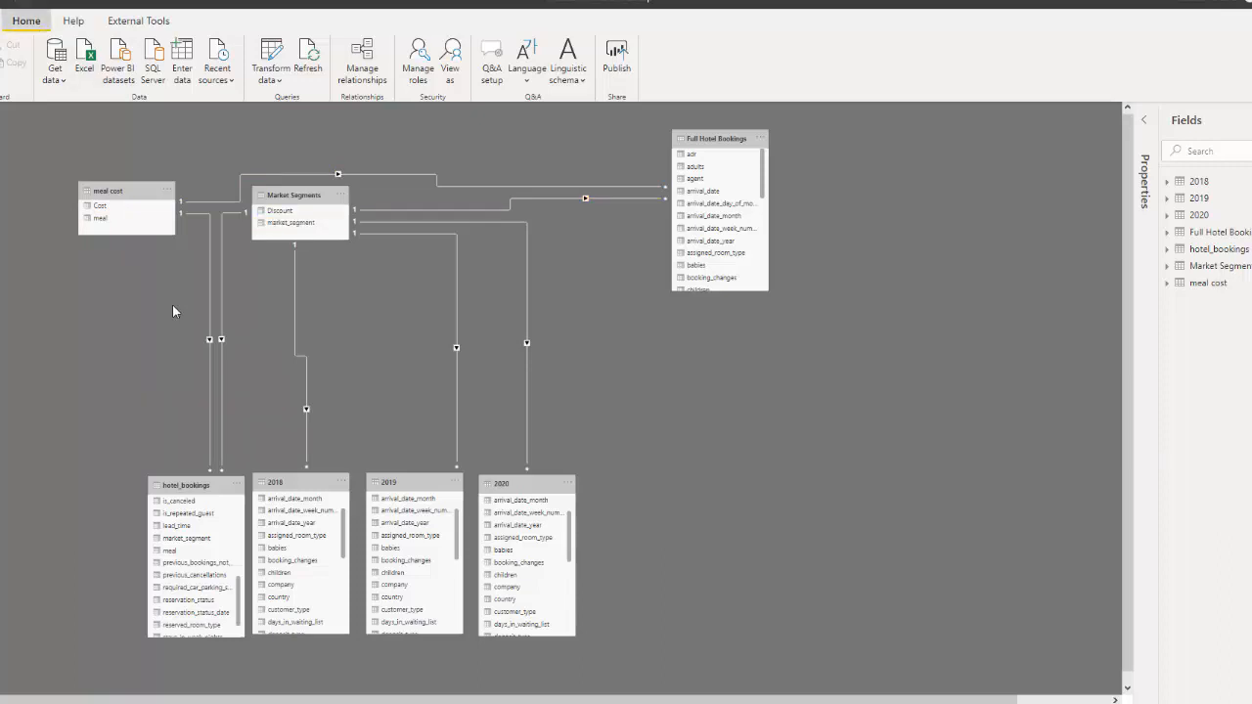
pyautogui.hotkey('ctrl', 'o')
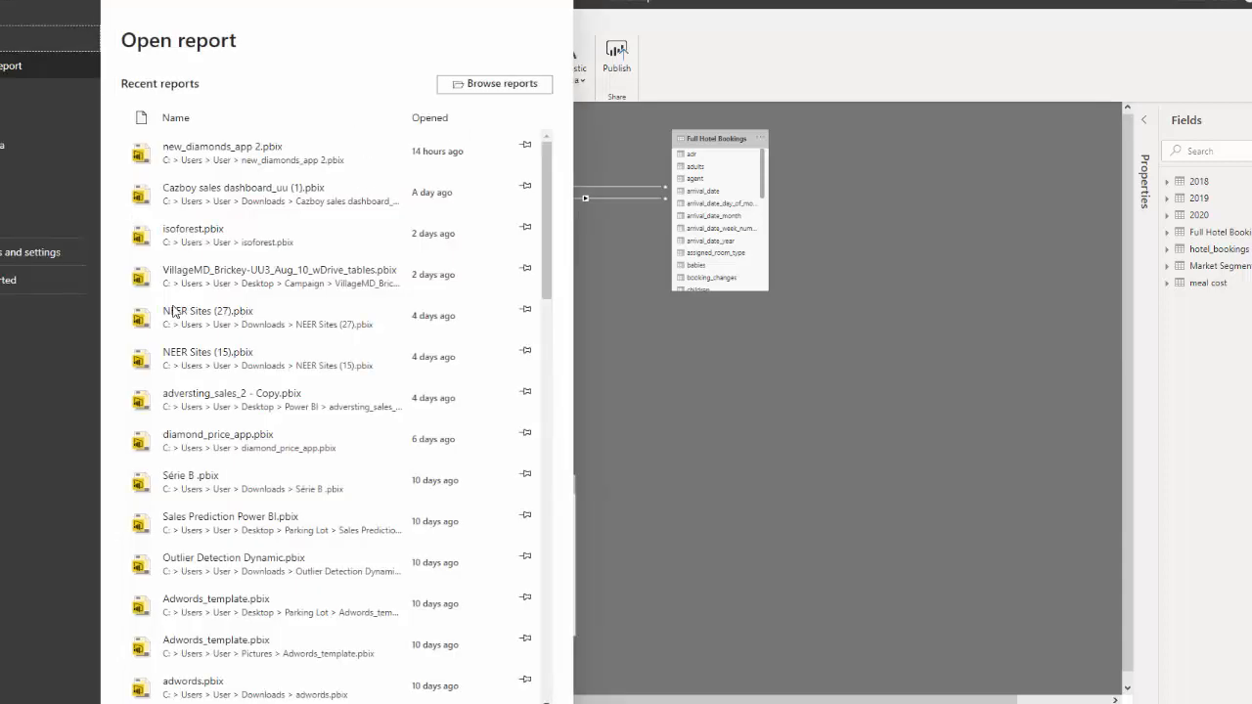
pyautogui.press('Escape')
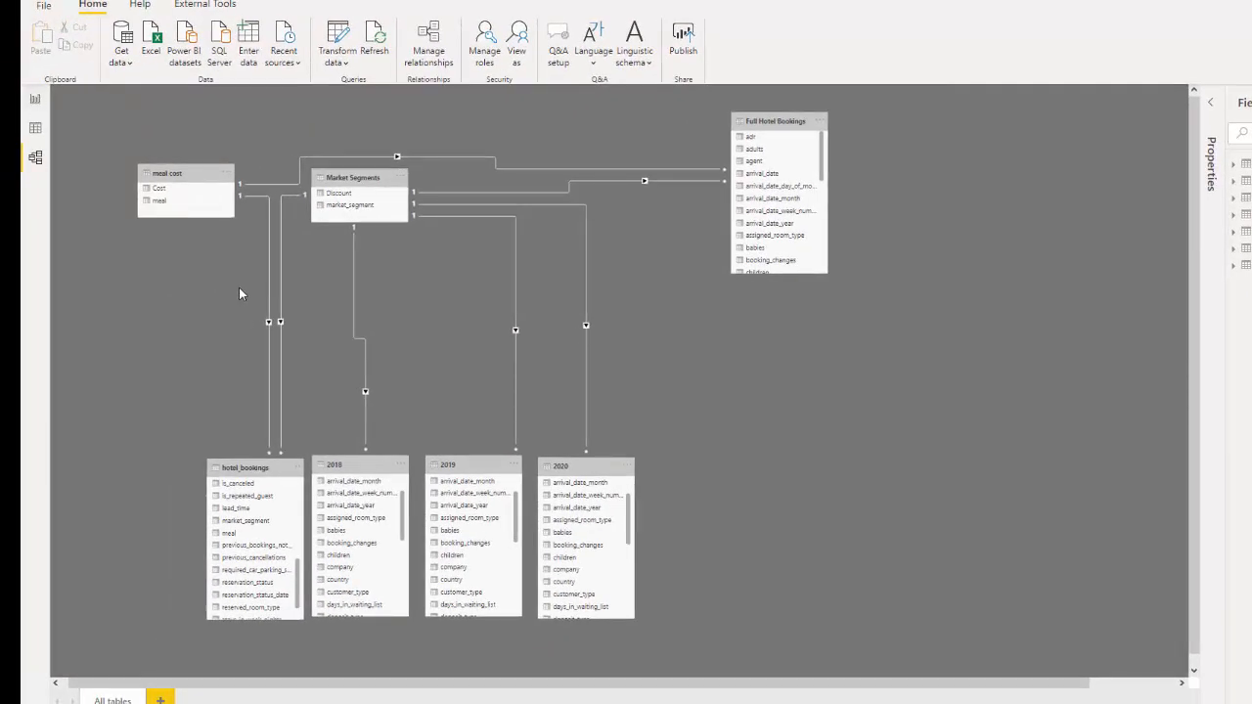
pyautogui.press('Return')
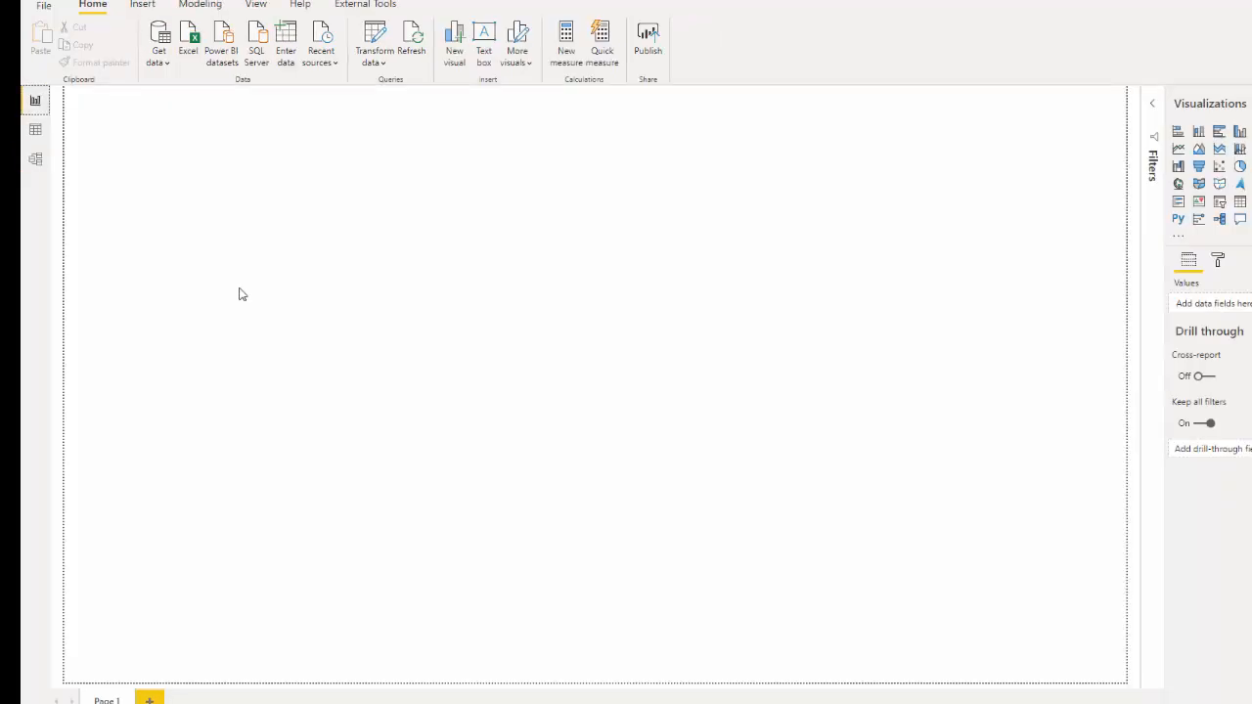
# Turn off autodetecting new relationships after data is loaded in the current file's data load options.
pyautogui.hotkey('alt', 'f')
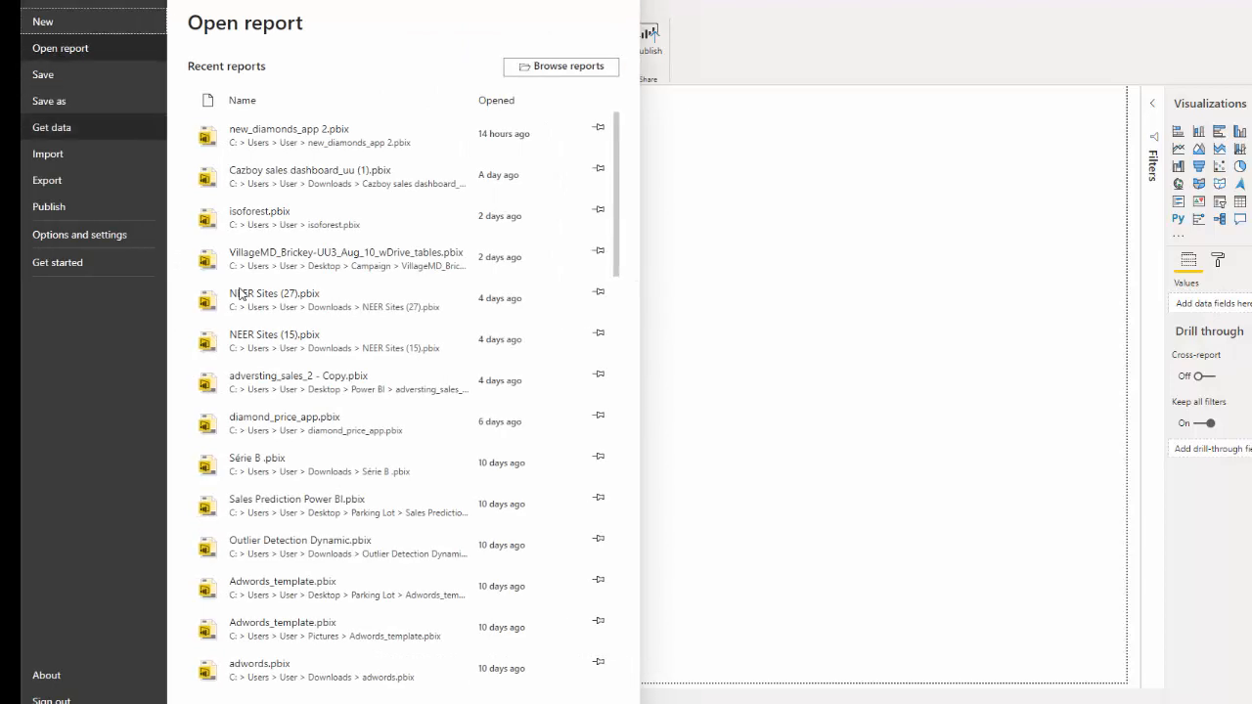
pyautogui.press('Down')
pyautogui.press('Down')
pyautogui.press('Down')
pyautogui.press('Down')
pyautogui.press('Return')
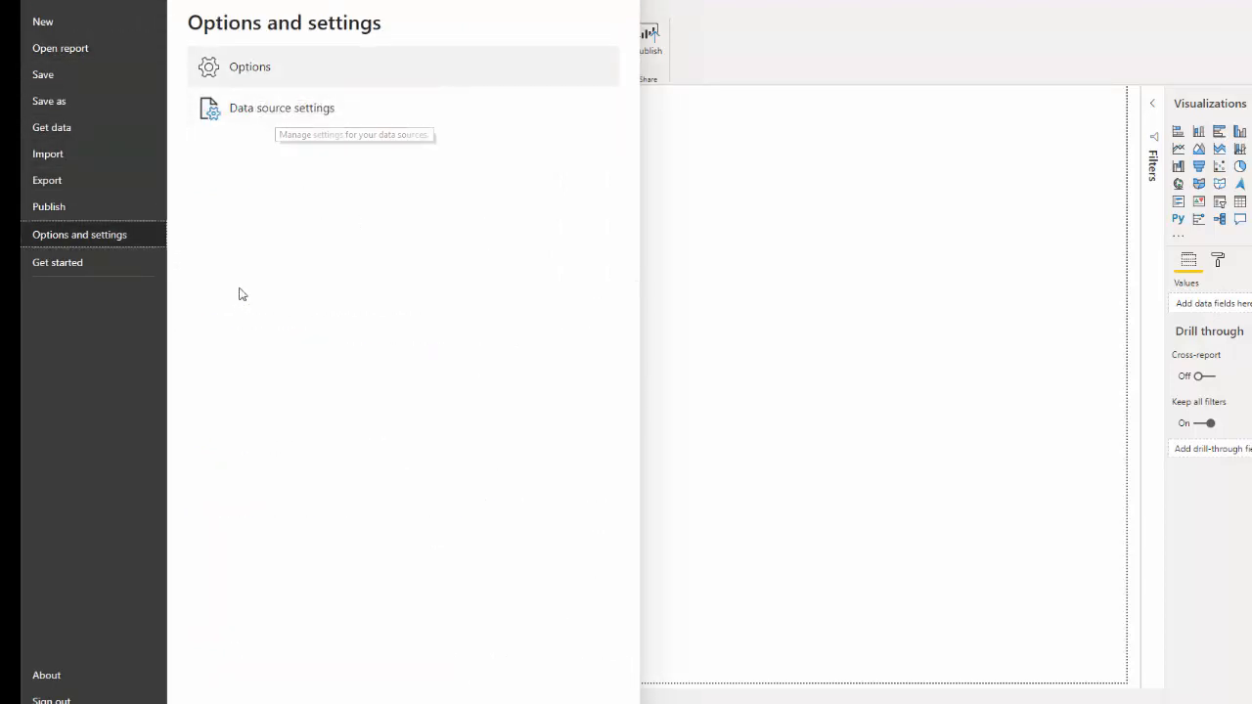
pyautogui.press('Escape')
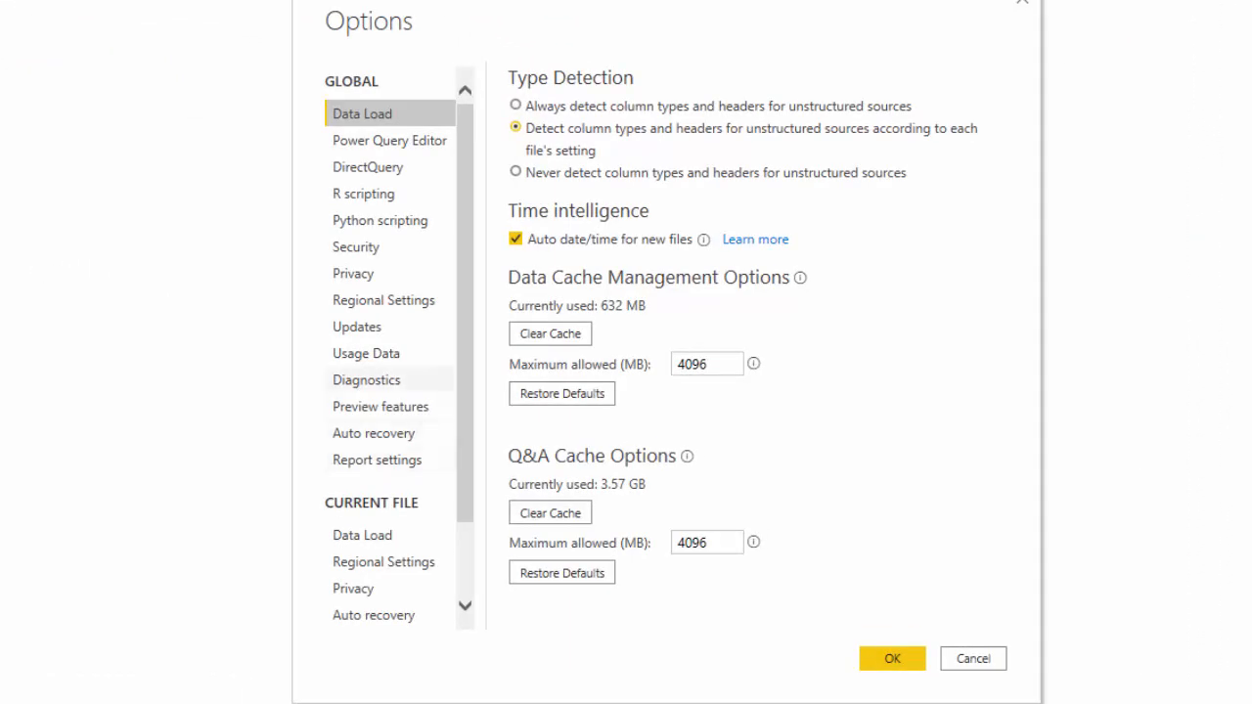
pyautogui.click(389, 535)
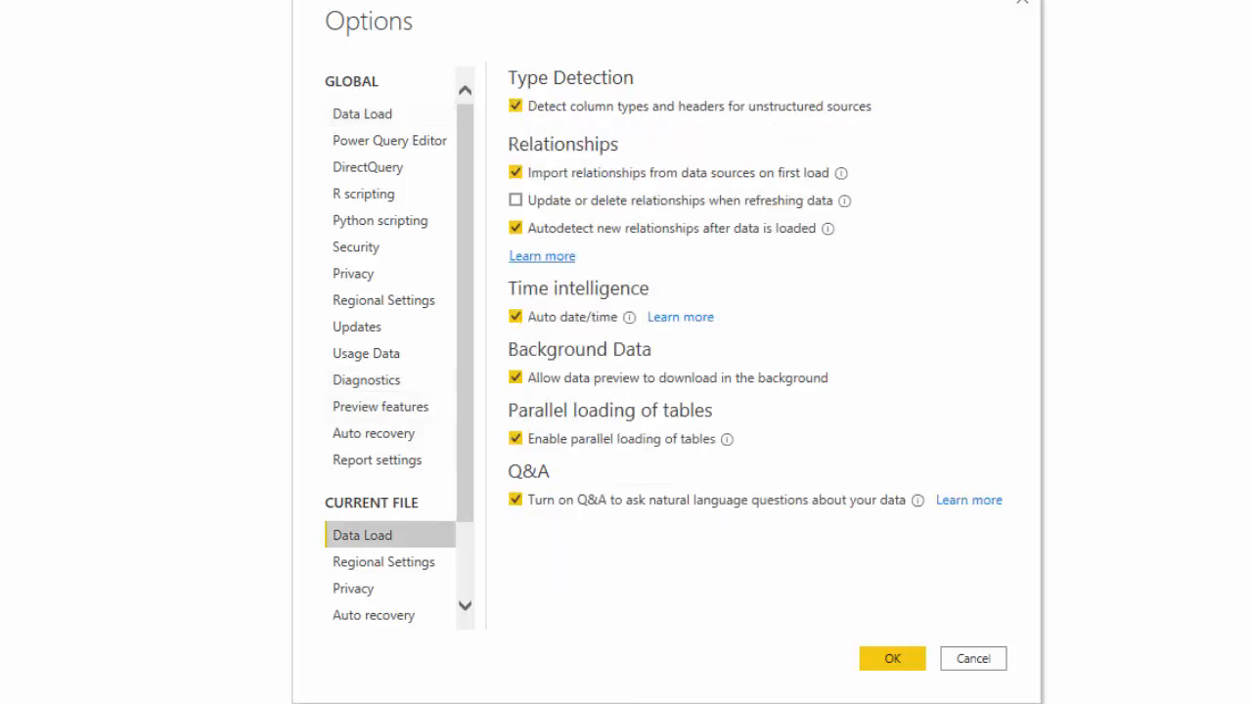
pyautogui.click(516, 228)
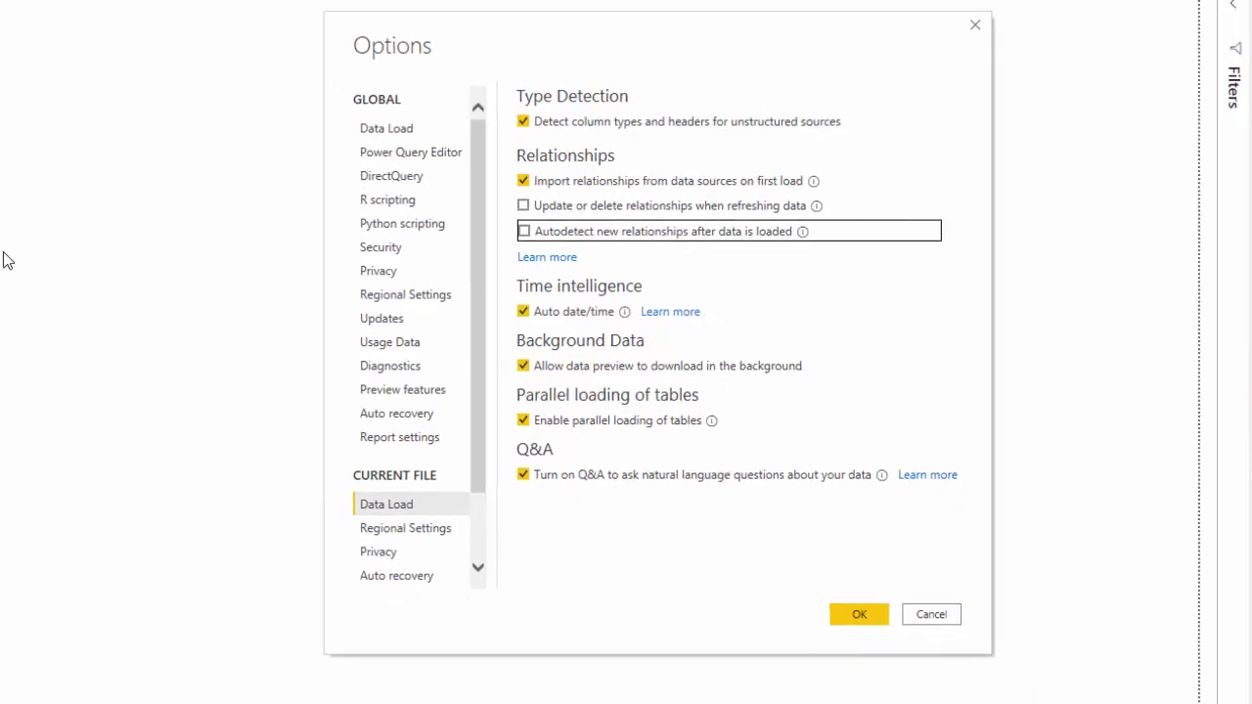
pyautogui.click(892, 658)
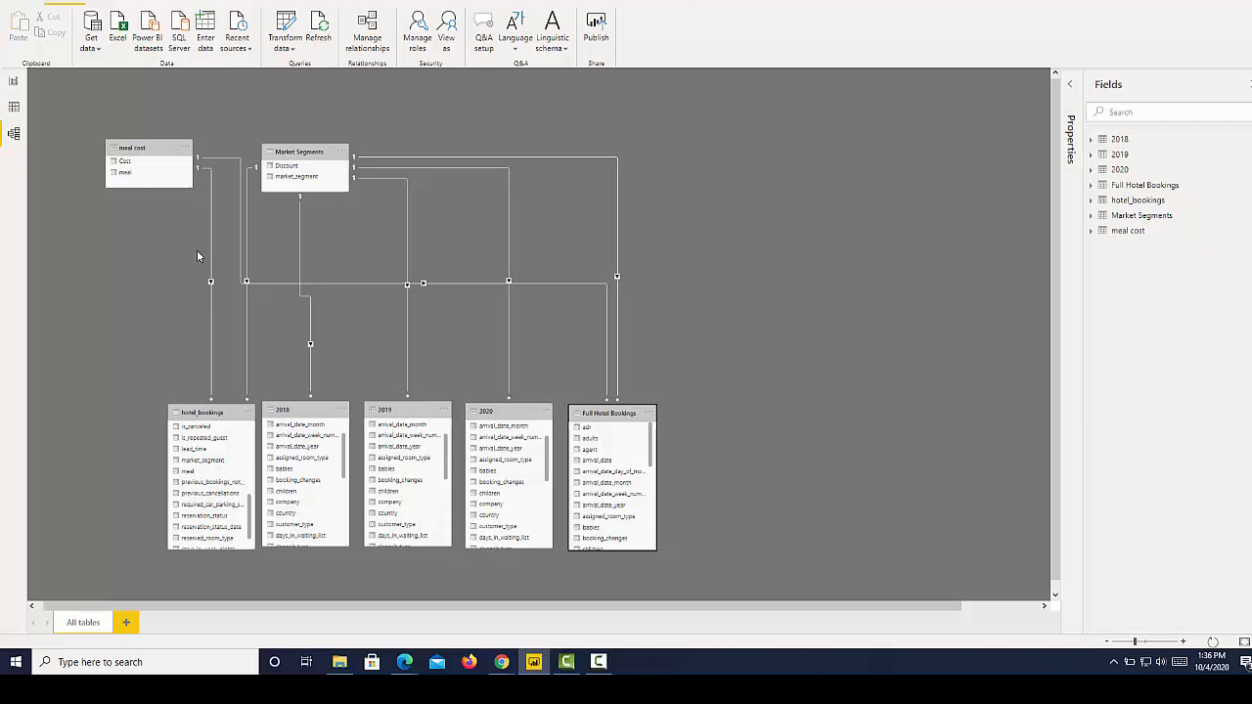
# Open the query editor and display the Full Hotel Bookings query.
pyautogui.click(286, 24)
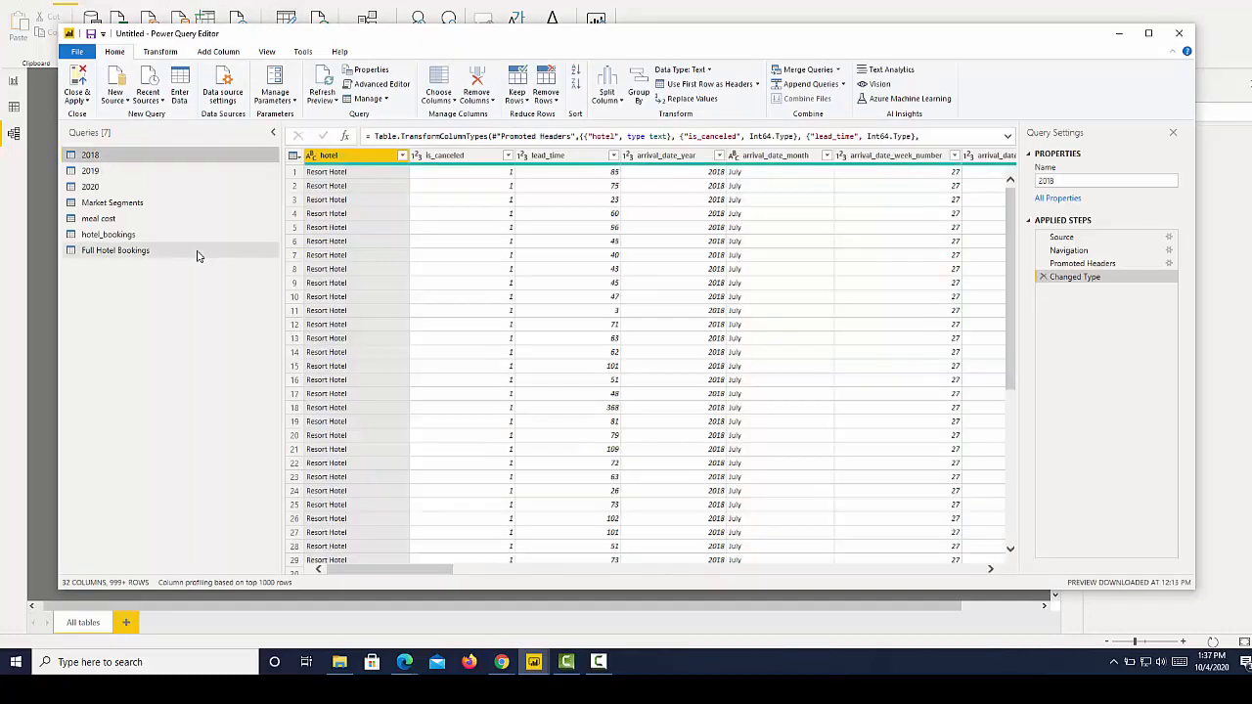
pyautogui.click(196, 255)
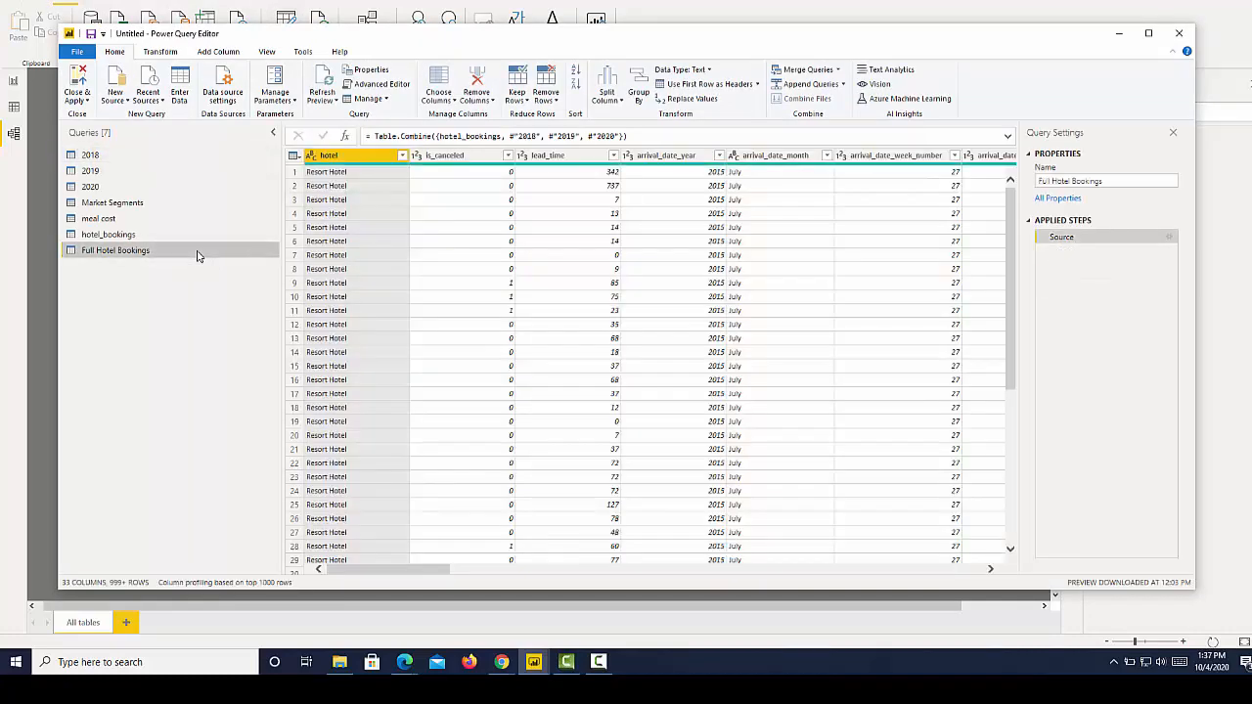
pyautogui.click(194, 236)
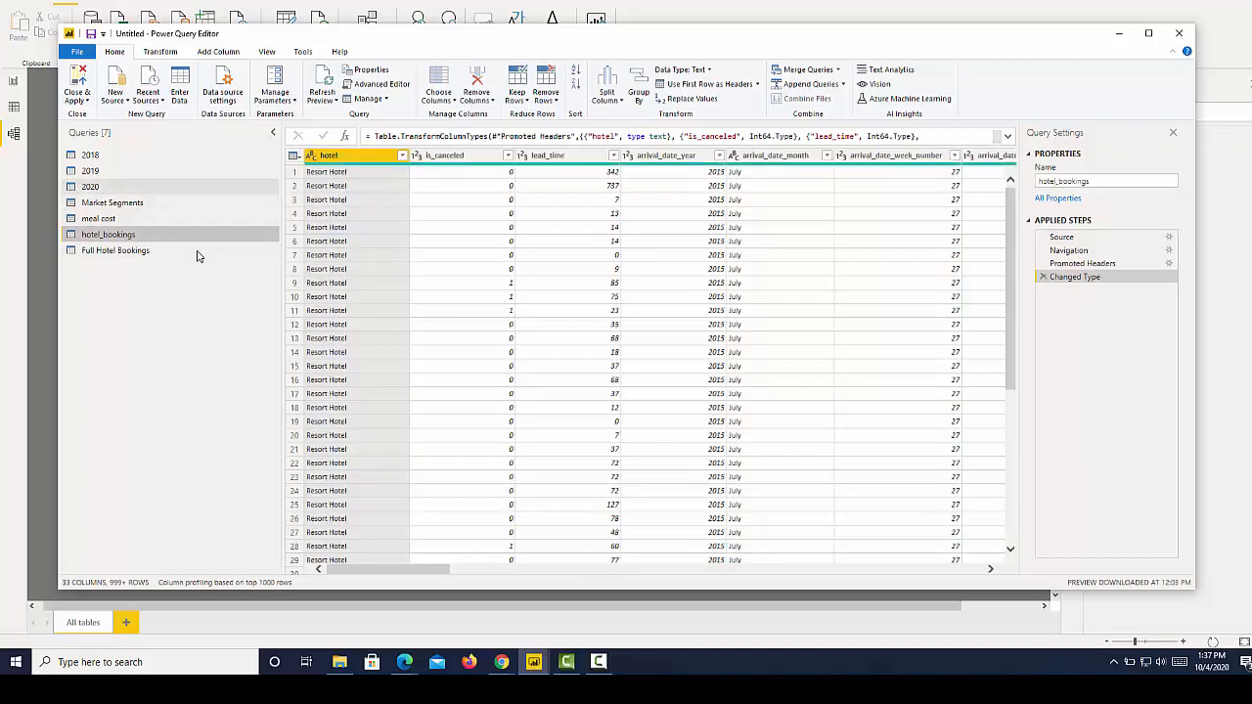
pyautogui.keyDown('ctrl'); pyautogui.click(127, 187); pyautogui.keyUp('ctrl')
pyautogui.keyDown('ctrl'); pyautogui.click(127, 171); pyautogui.keyUp('ctrl')
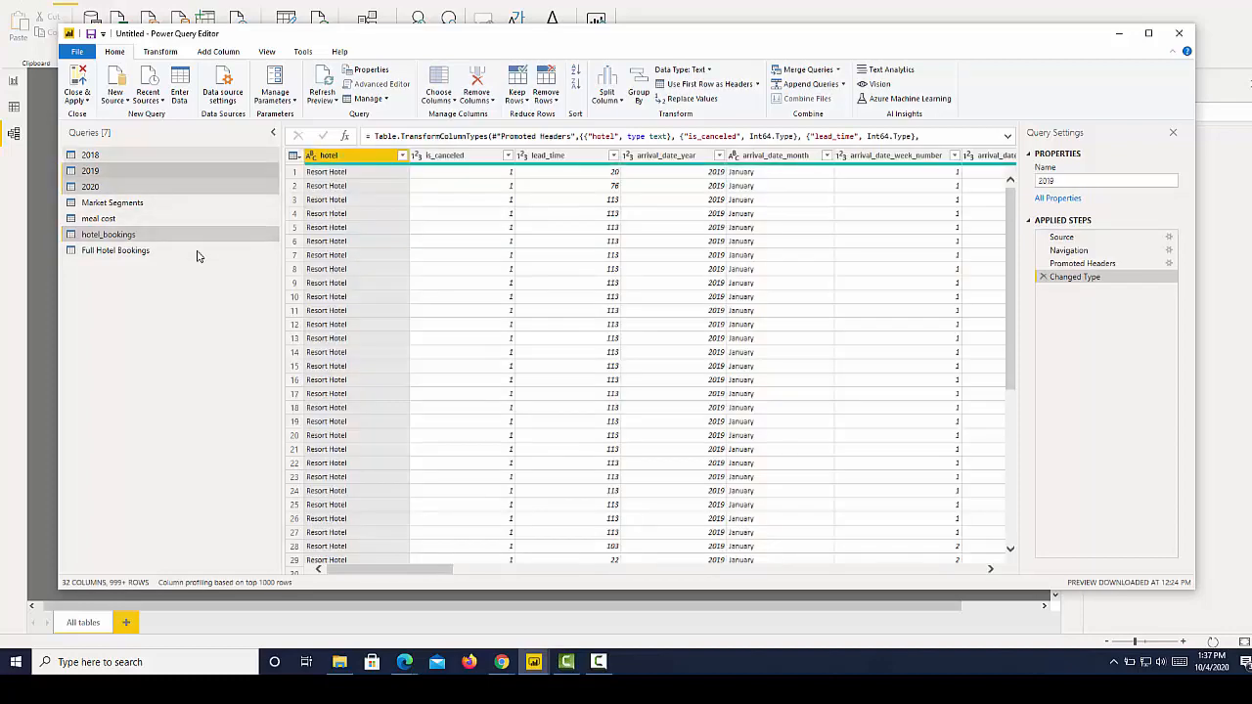
pyautogui.keyDown('ctrl'); pyautogui.click(127, 156); pyautogui.keyUp('ctrl')
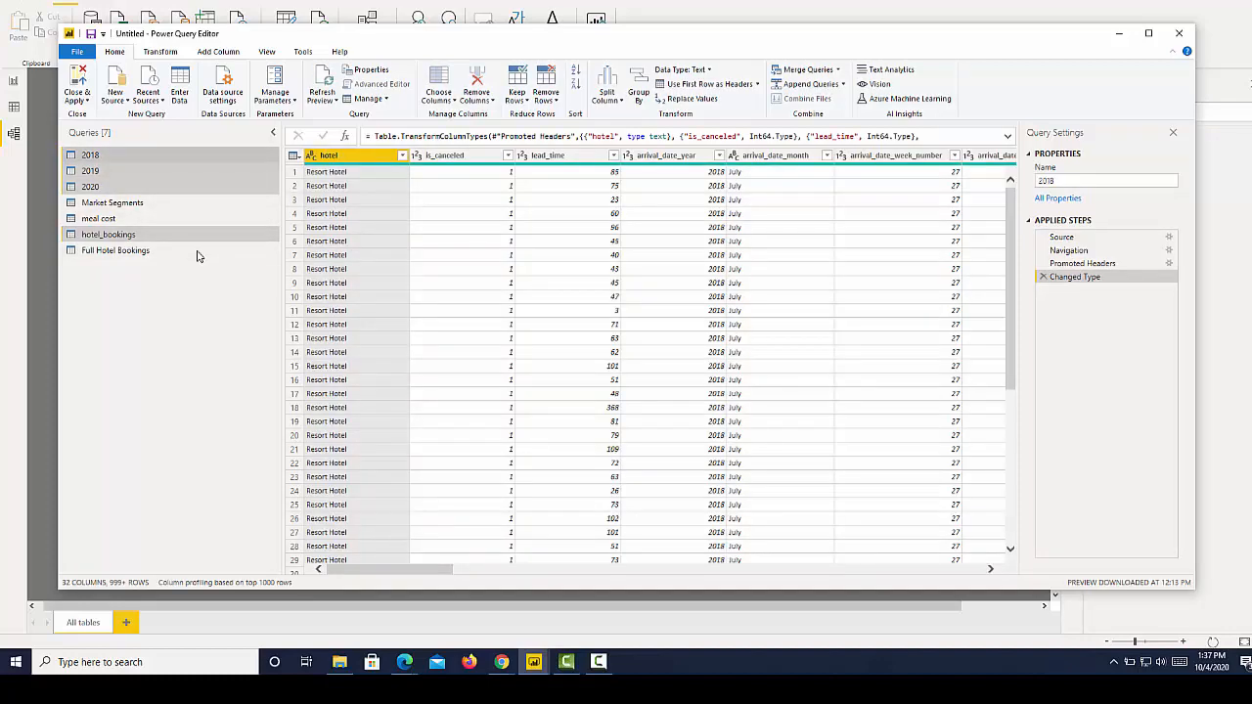
pyautogui.rightClick(128, 159)
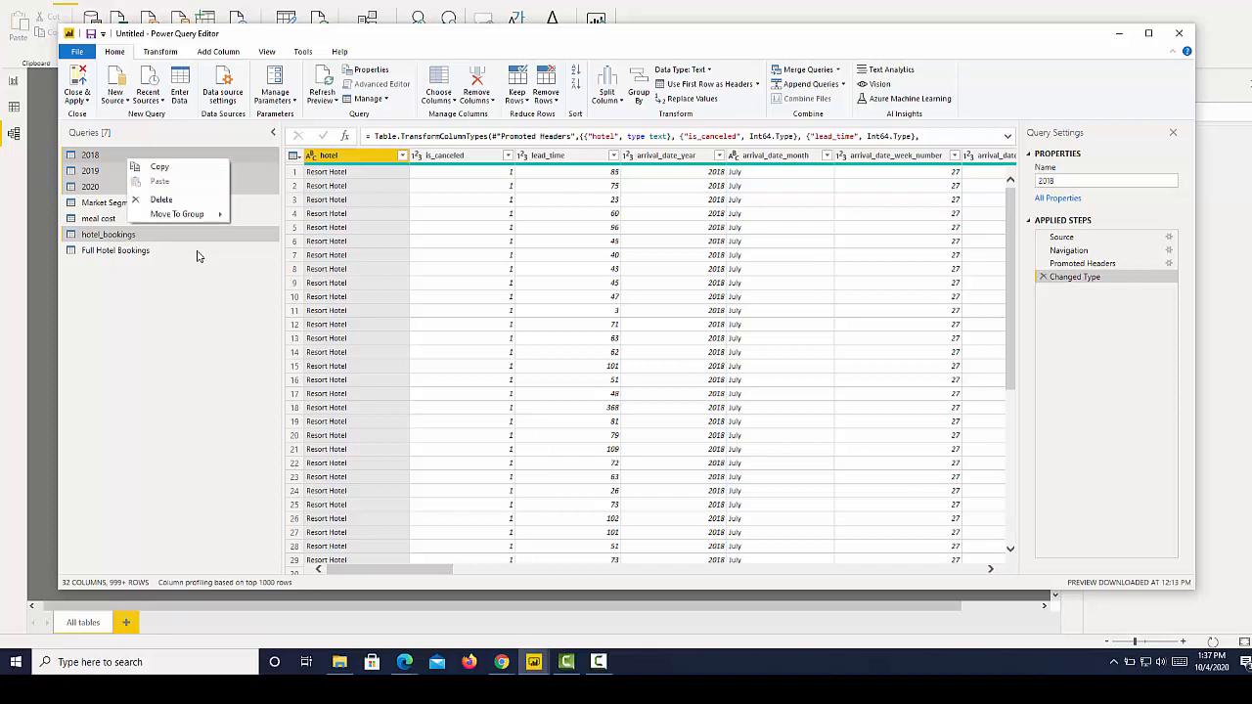
pyautogui.click(198, 254)
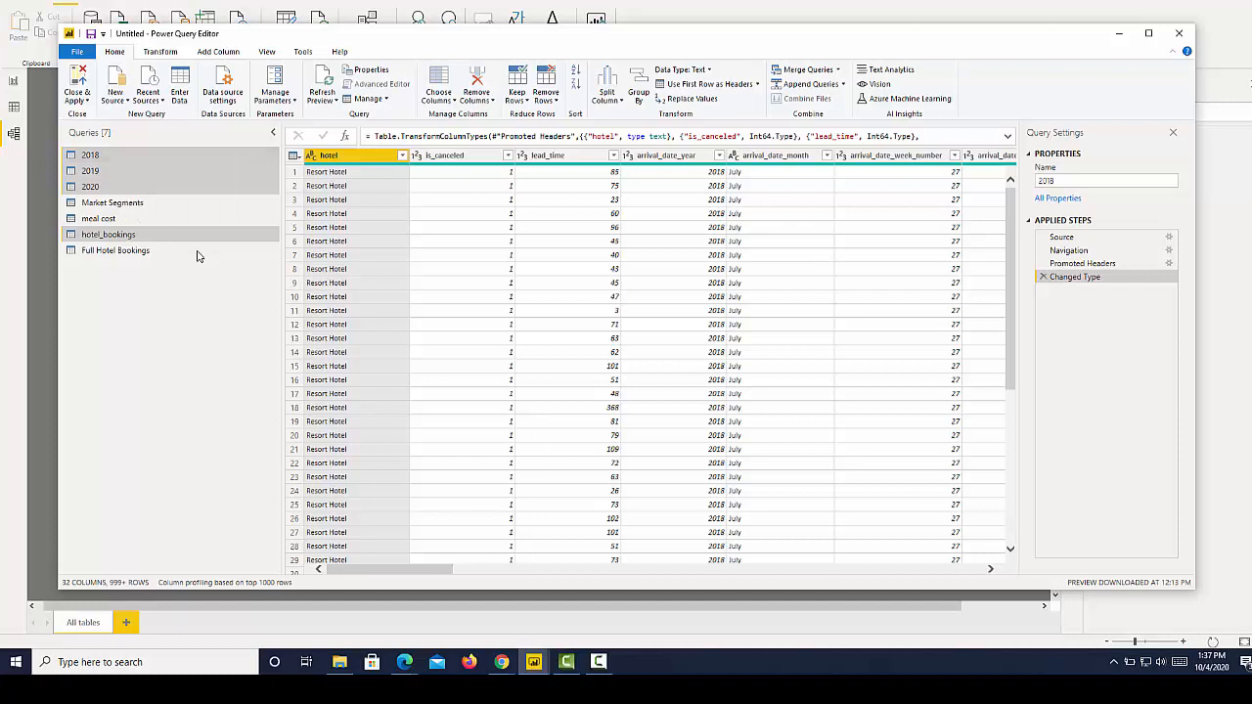
# Disable loading of the 2018 query into the report and accept the data loss warning.
pyautogui.rightClick(134, 155)
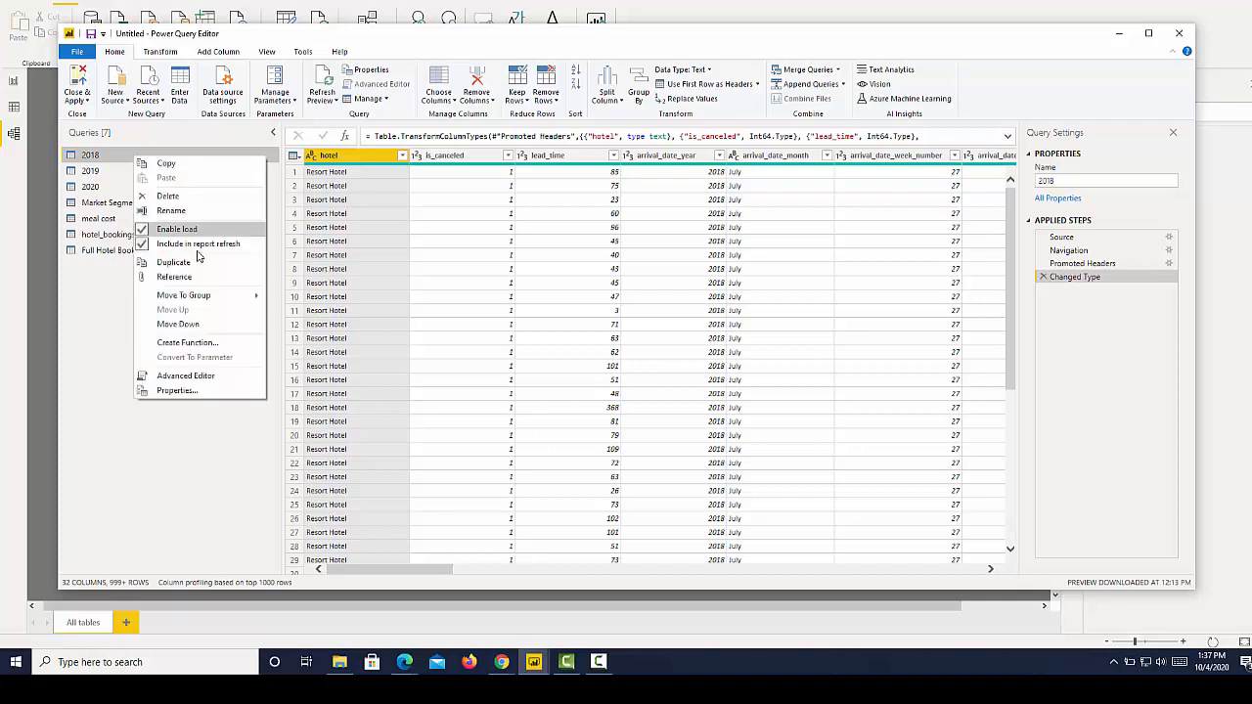
pyautogui.press('Return')
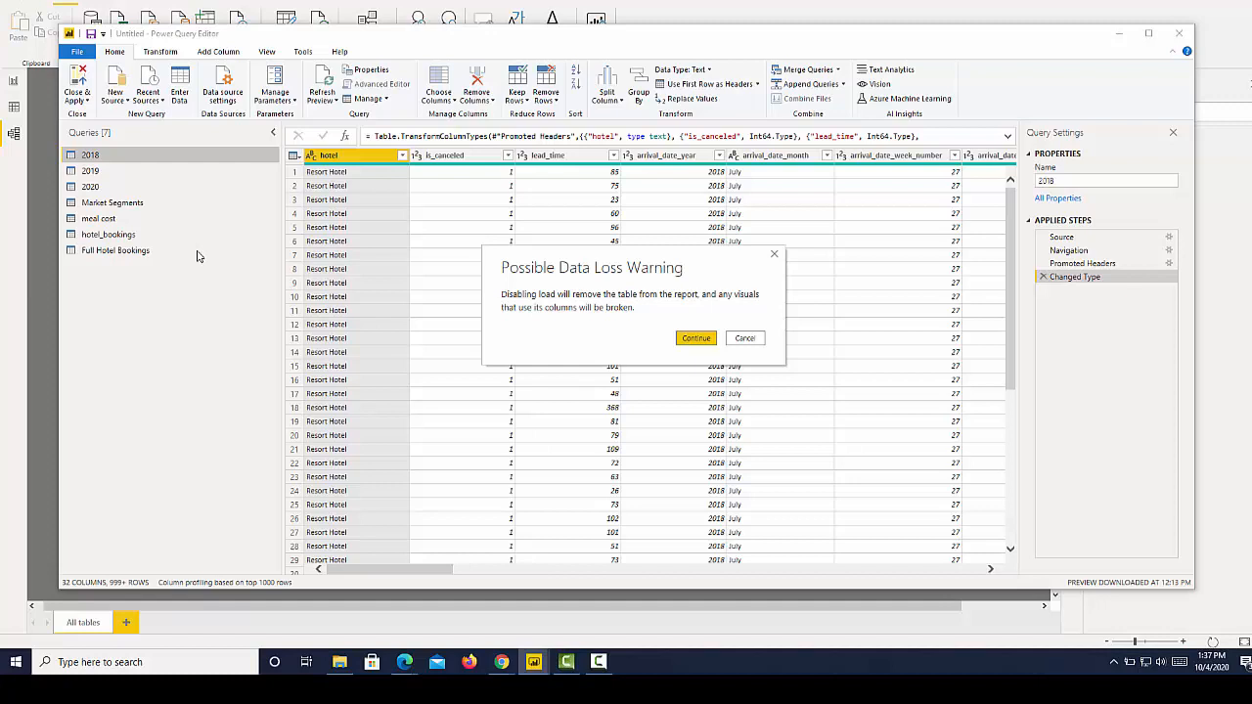
pyautogui.press('Return')
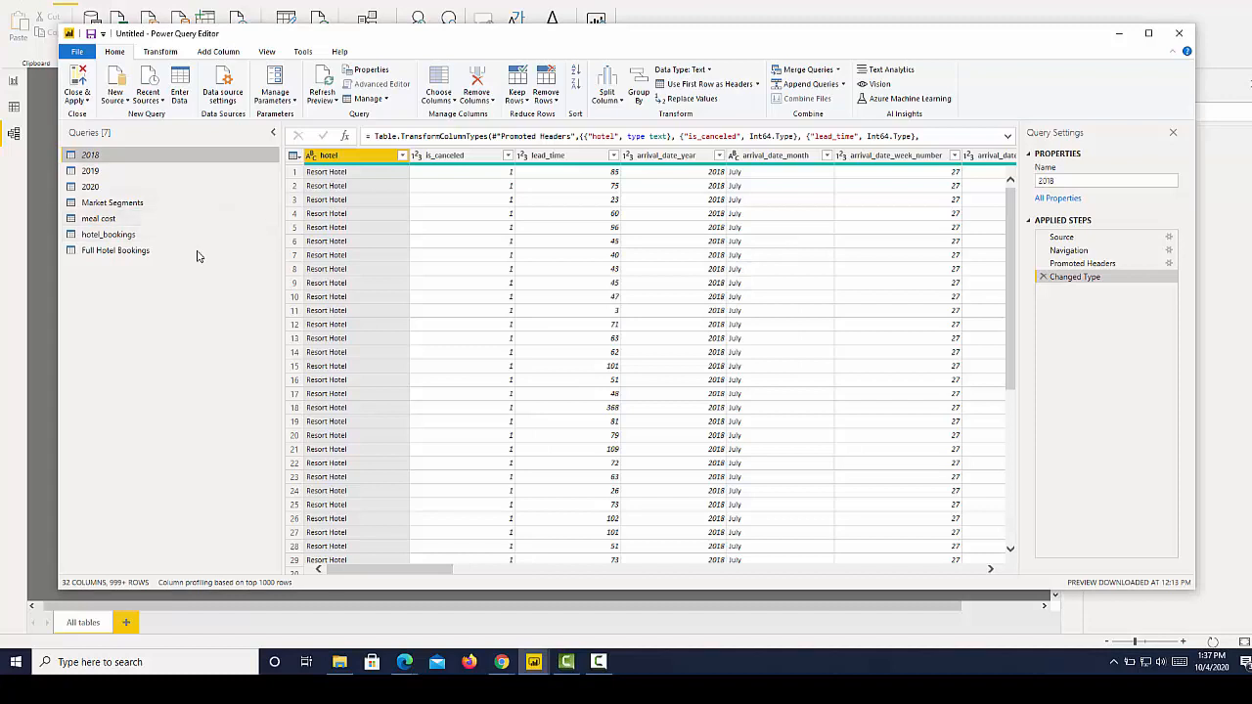
# Disable loading of the 2019 query into the report and accept the data loss warning.
pyautogui.press('Down')
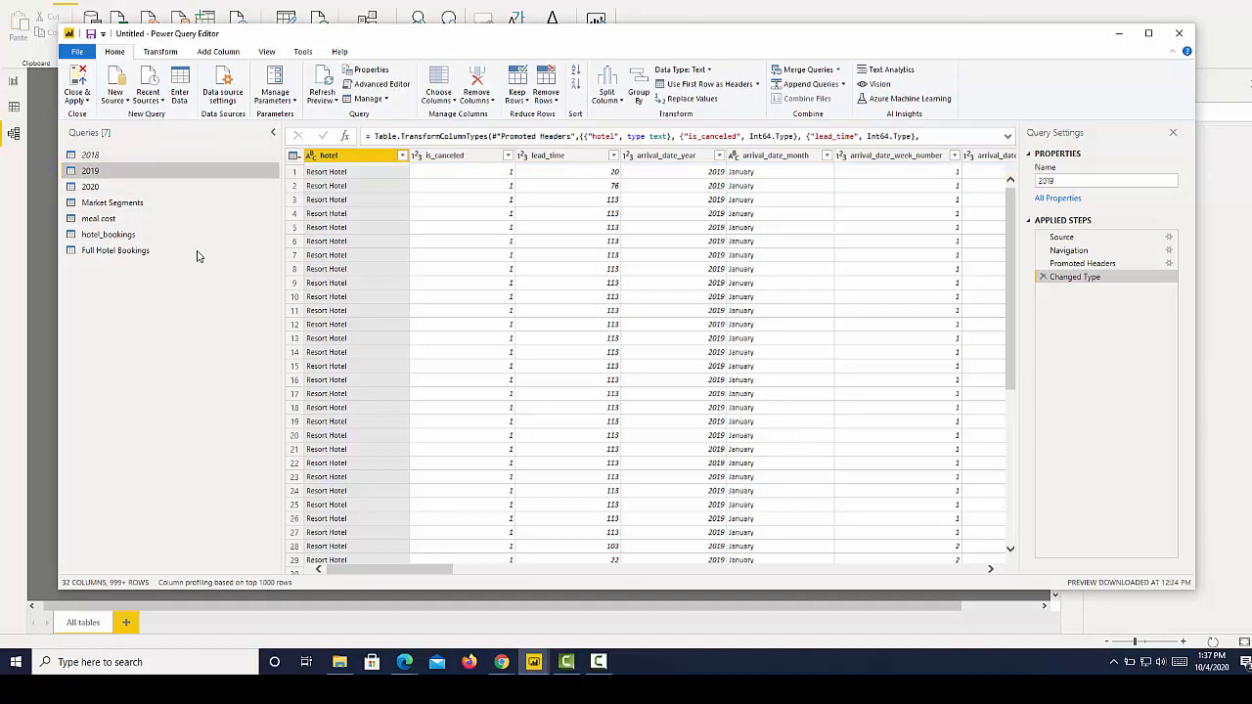
pyautogui.hotkey('shift', 'F10')
pyautogui.press('Down')
pyautogui.press('Down')
pyautogui.press('Down')
pyautogui.press('Down')
pyautogui.press('Return')
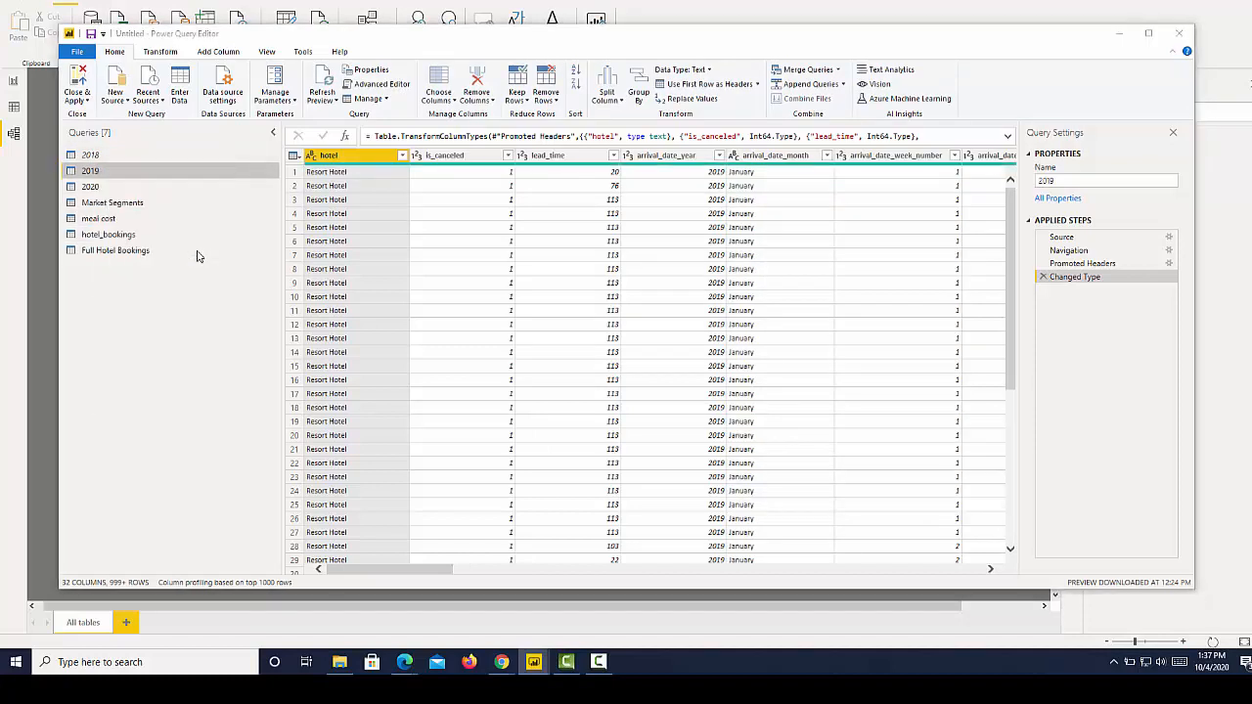
pyautogui.press('Return')
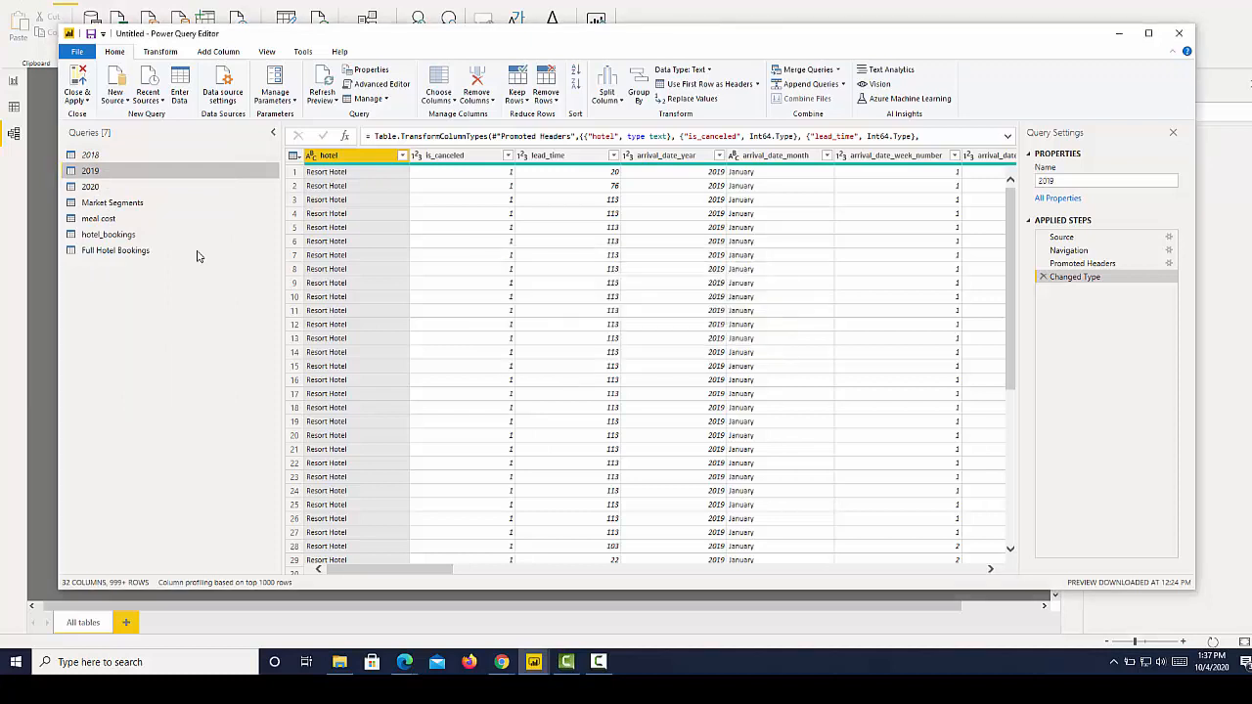
# Disable loading of the 2020 query into the report and accept the data loss warning.
pyautogui.press('Down')
pyautogui.hotkey('shift', 'F10')
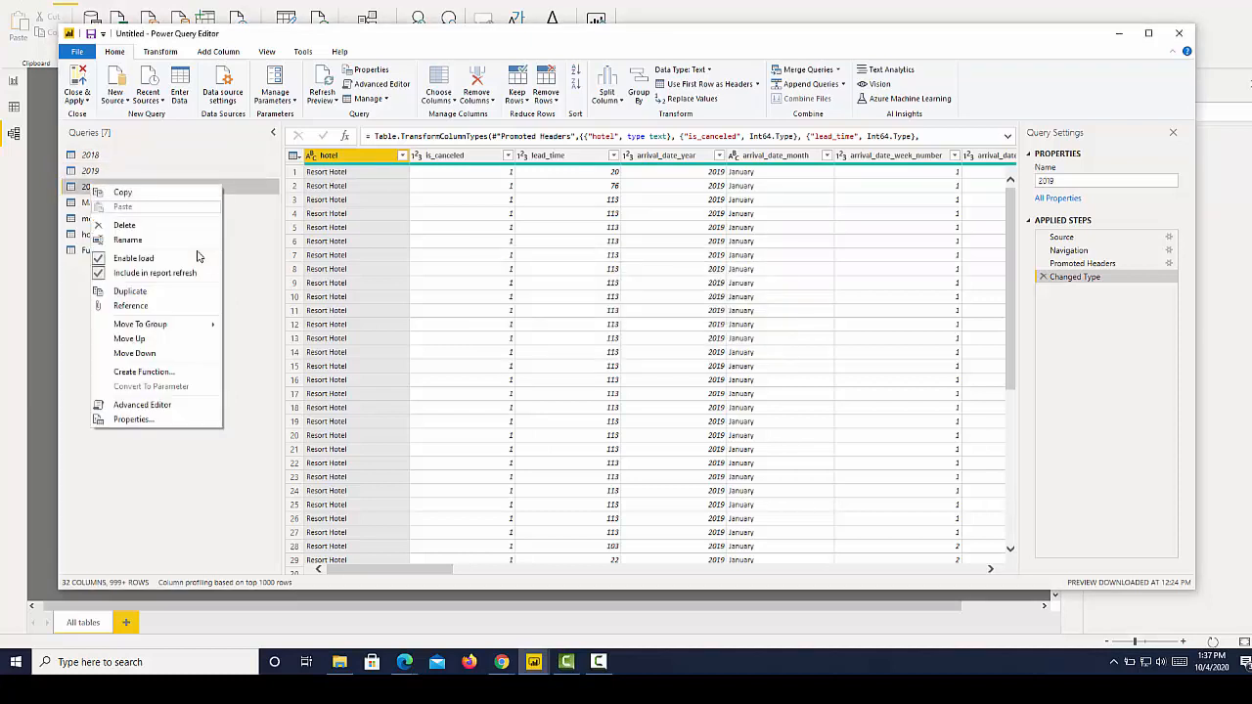
pyautogui.press('Down')
pyautogui.press('Down')
pyautogui.press('Down')
pyautogui.press('Down')
pyautogui.press('Return')
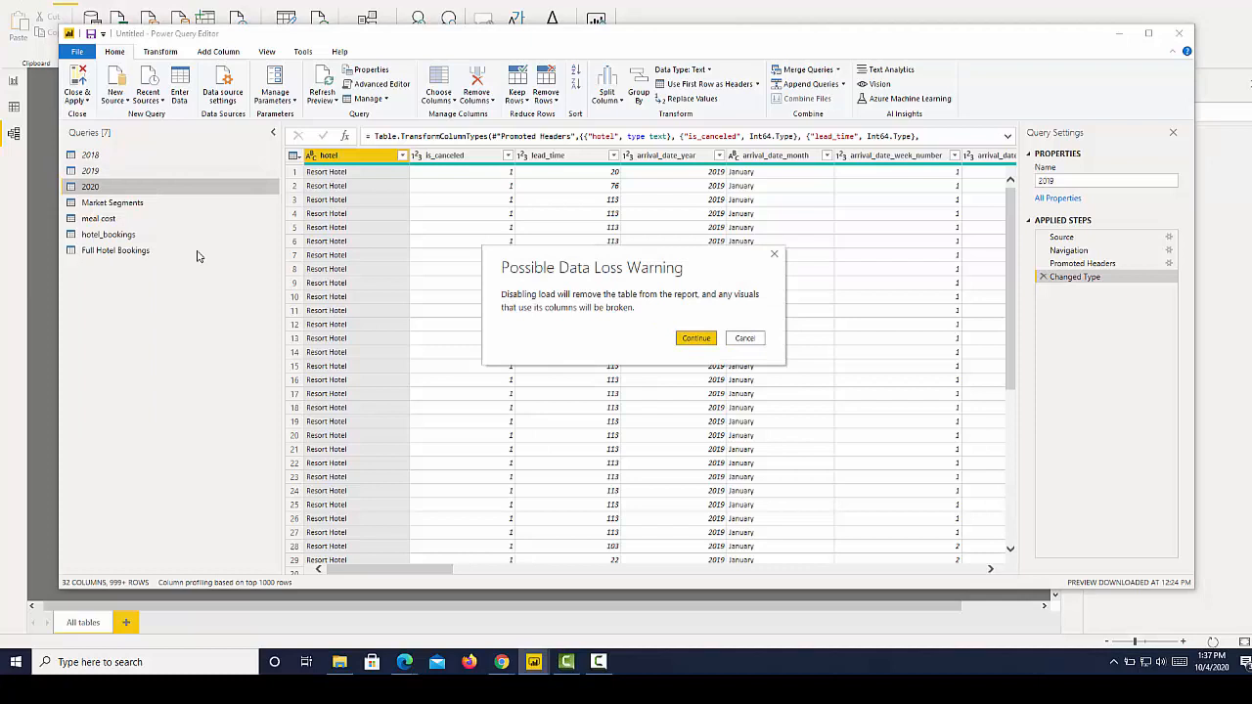
pyautogui.press('Return')
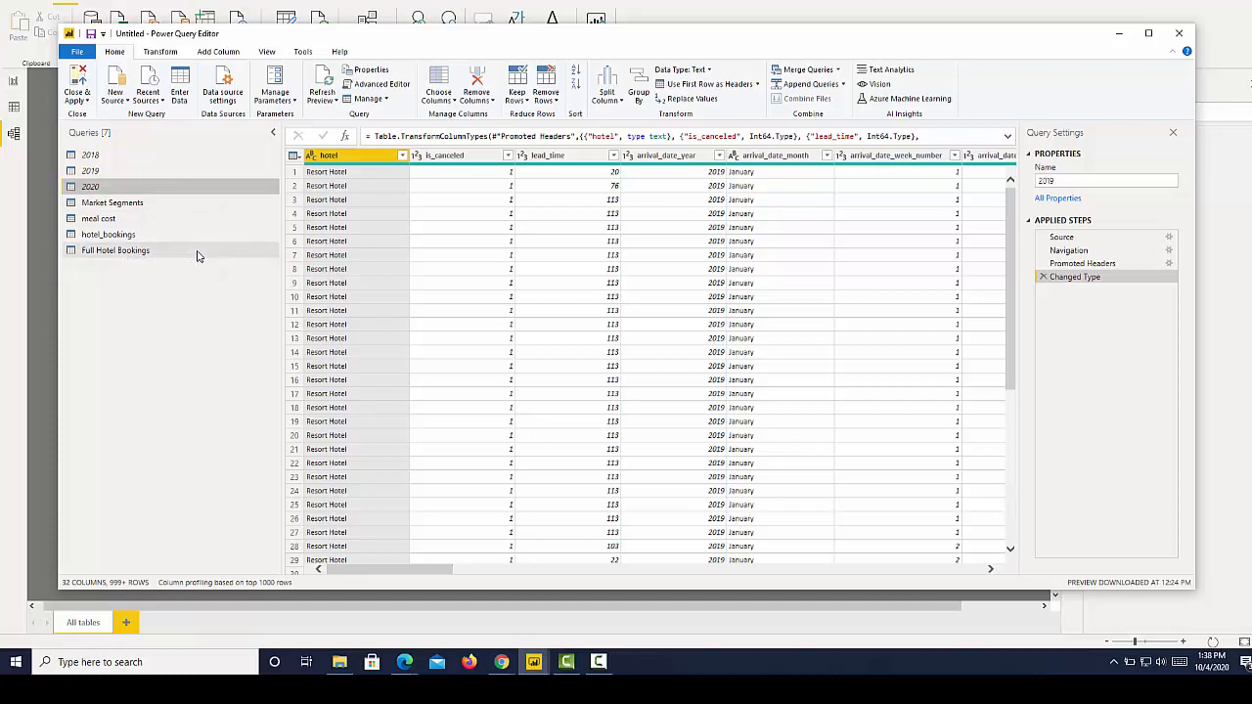
# Disable loading of the hotel_bookings query, then close the query editor and apply the changes to the model.
pyautogui.rightClick(114, 237)
pyautogui.click(157, 310)
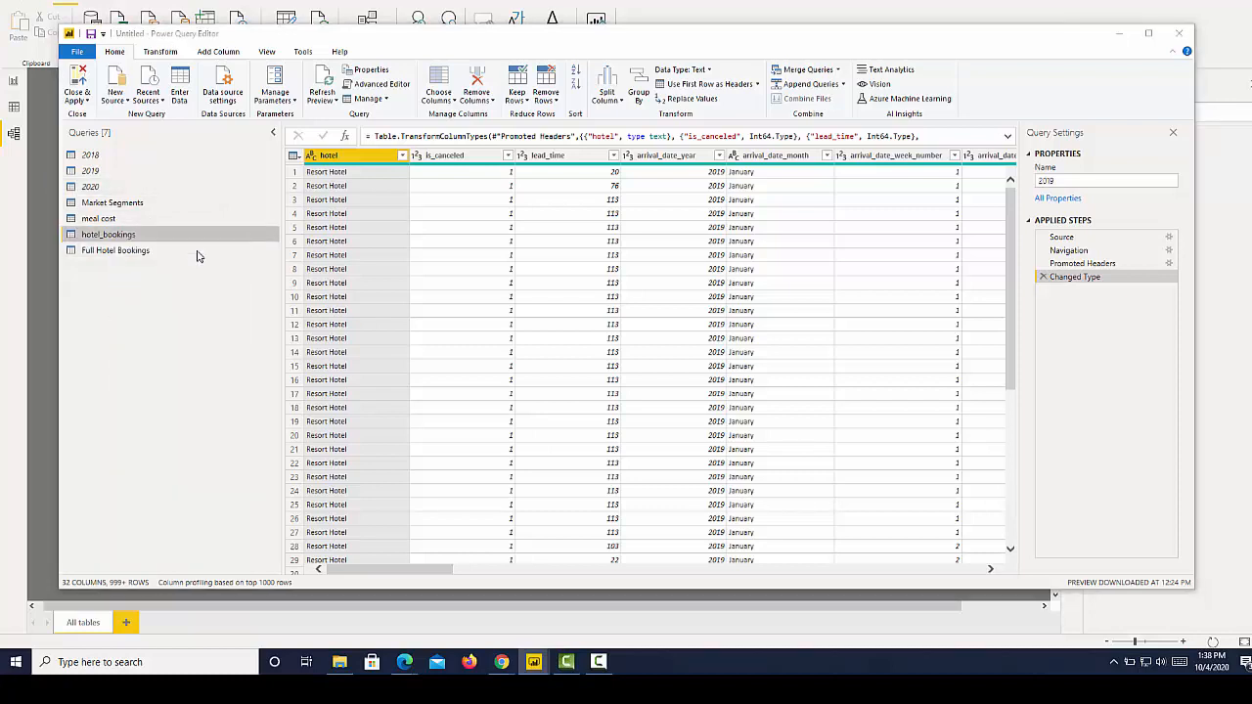
pyautogui.press('Return')
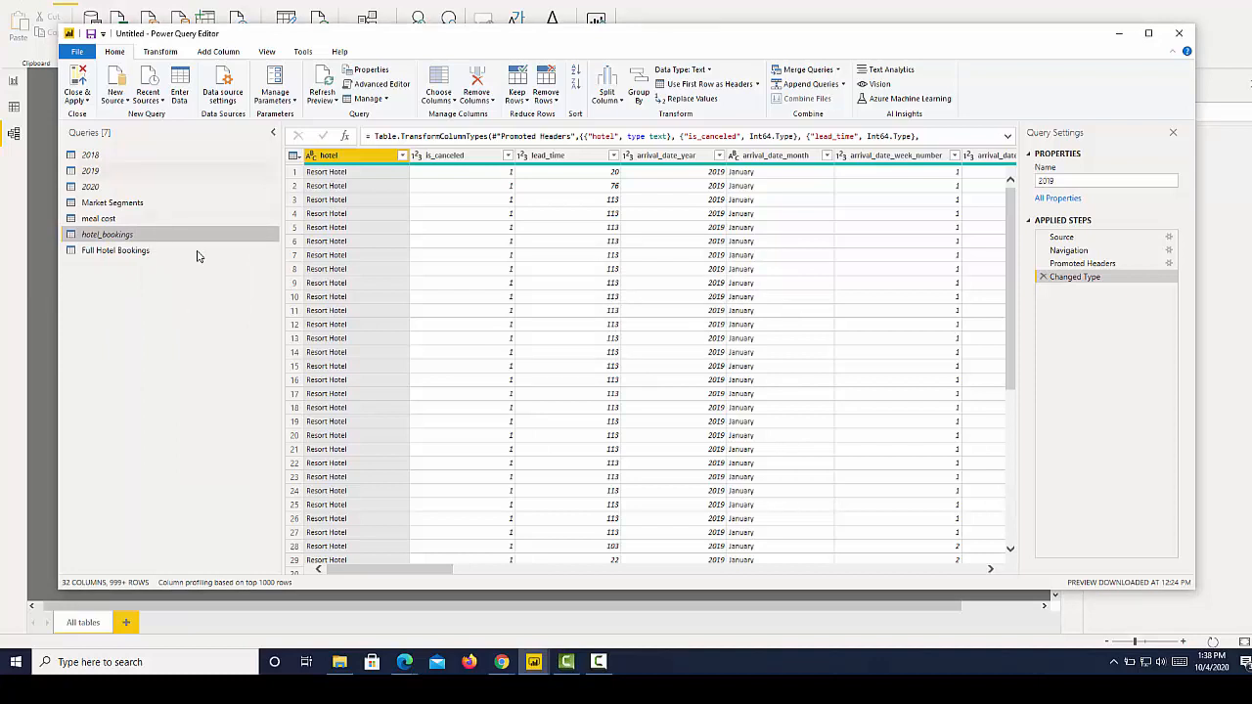
pyautogui.click(77, 99)
pyautogui.click(95, 143)
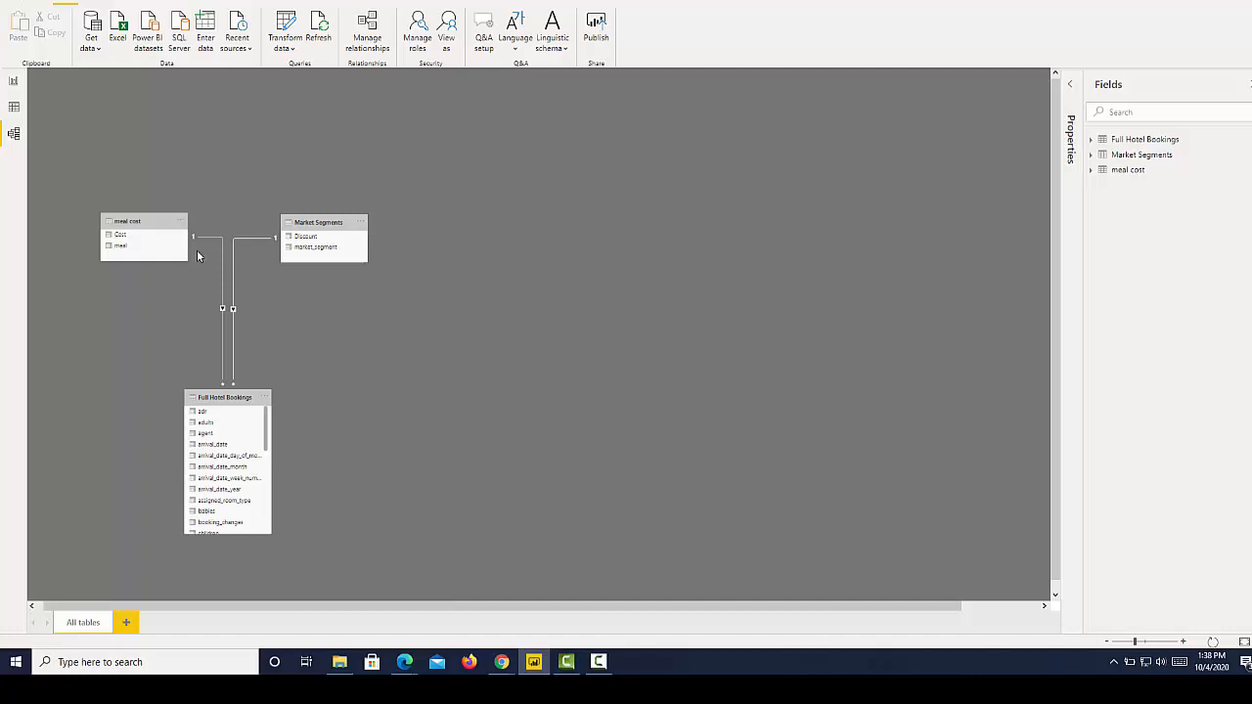
# Set the description of the Full Hotel Bookings table to "Appended tables from historical and 2018-2020".
pyautogui.click(1071, 84)
pyautogui.click(225, 397)
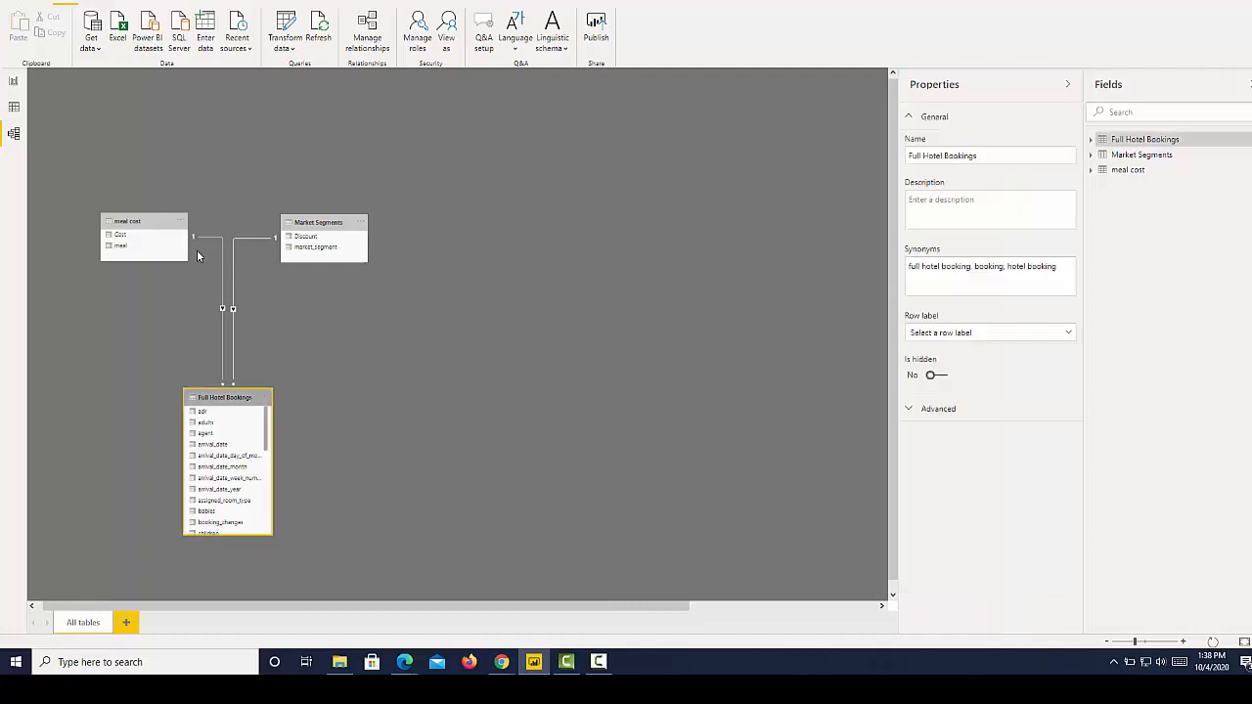
pyautogui.click(990, 209)
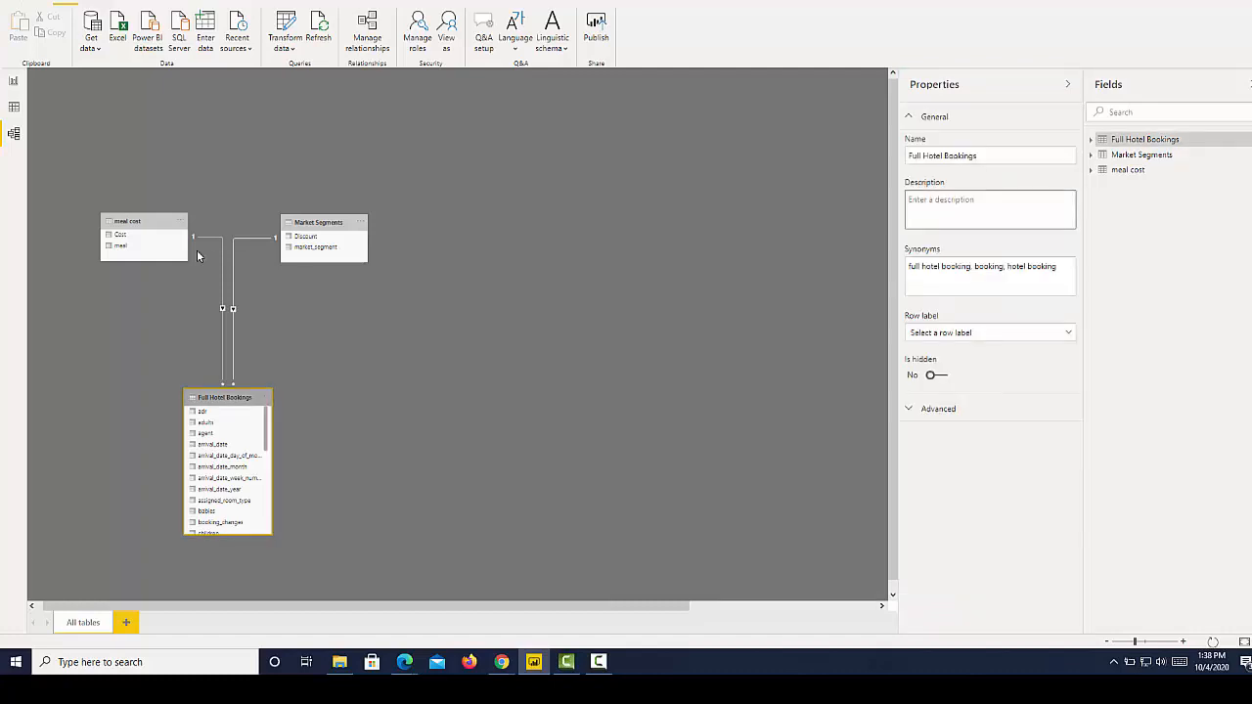
pyautogui.write('Appended tables from historical and 2018')
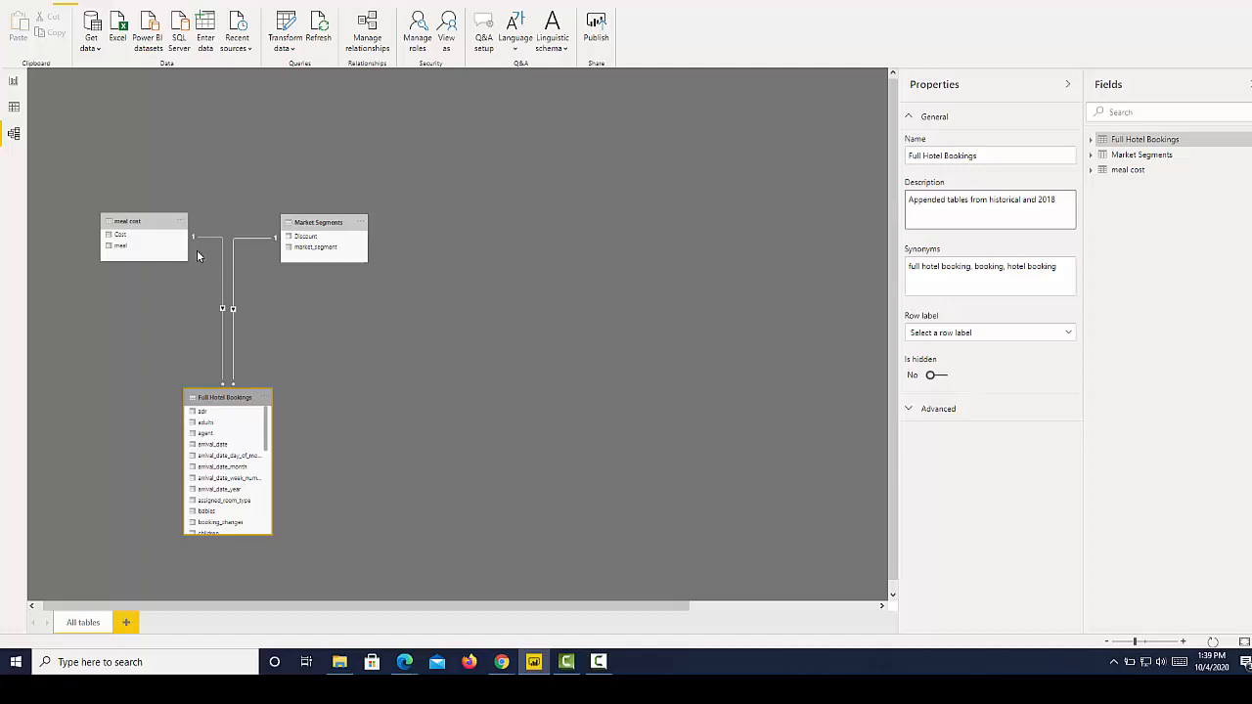
pyautogui.write('-2020')
pyautogui.click(198, 256)
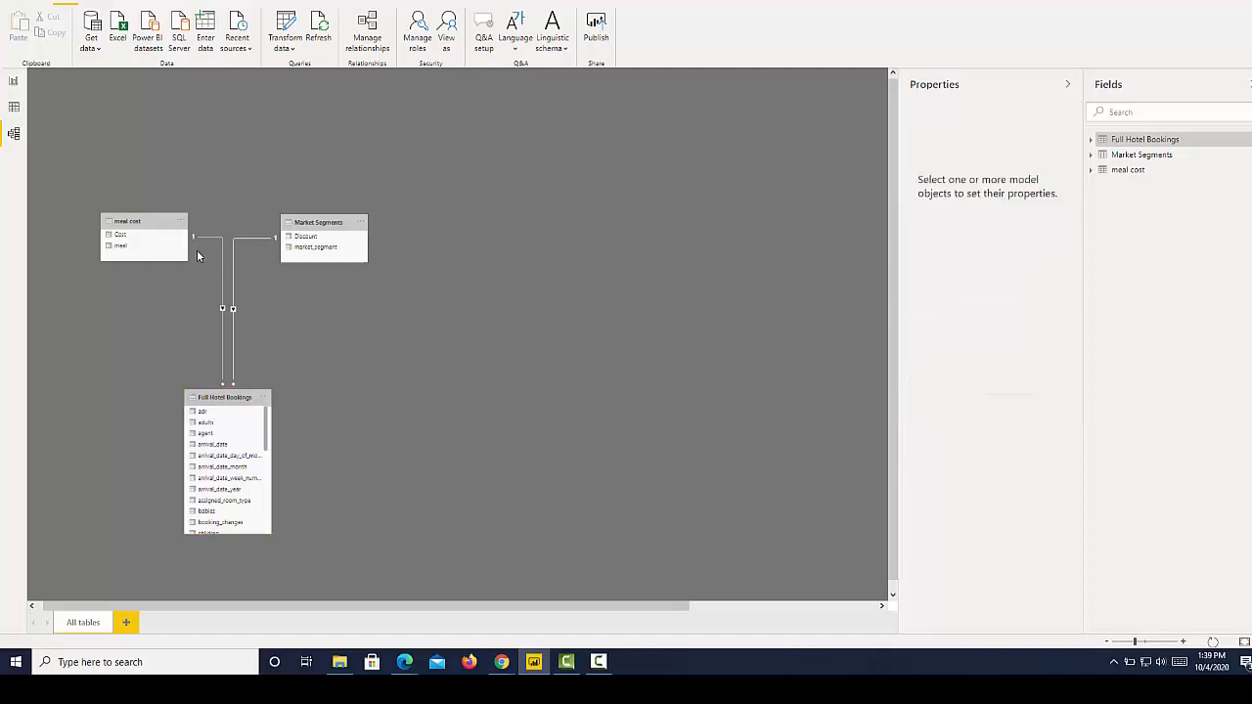
pyautogui.press('Tab')
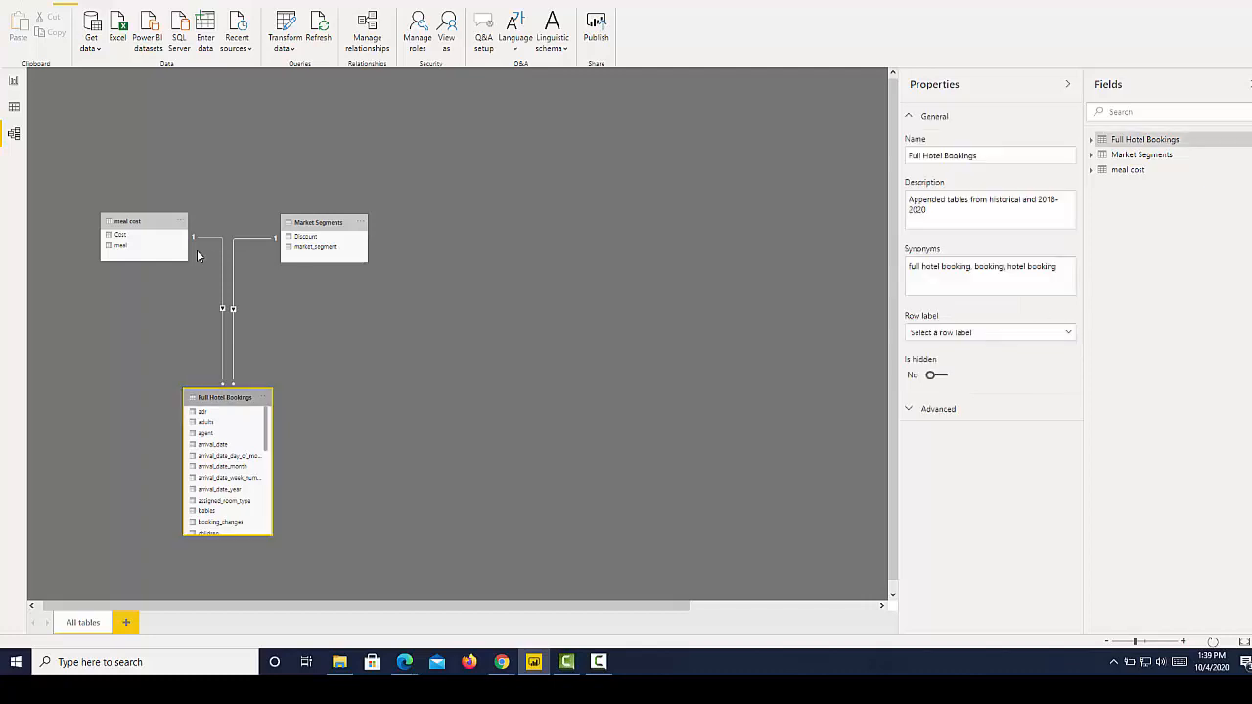
pyautogui.press('Tab')
pyautogui.press('Tab')
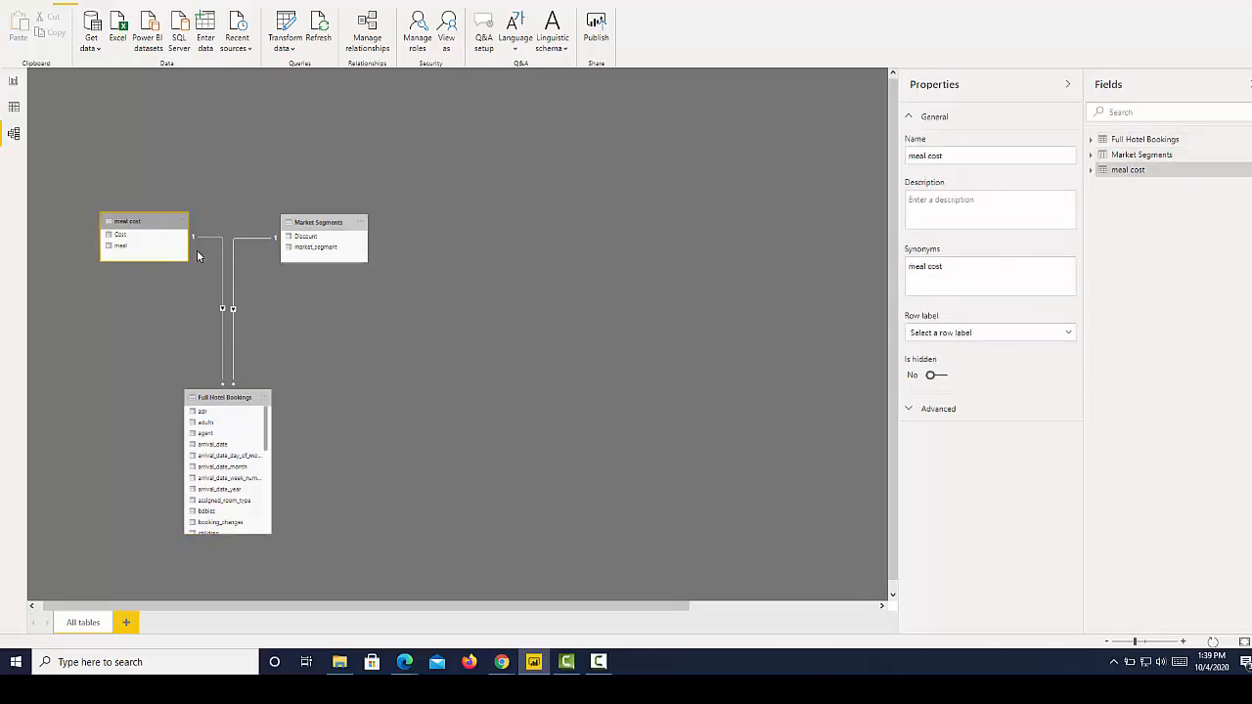
pyautogui.press('Tab')
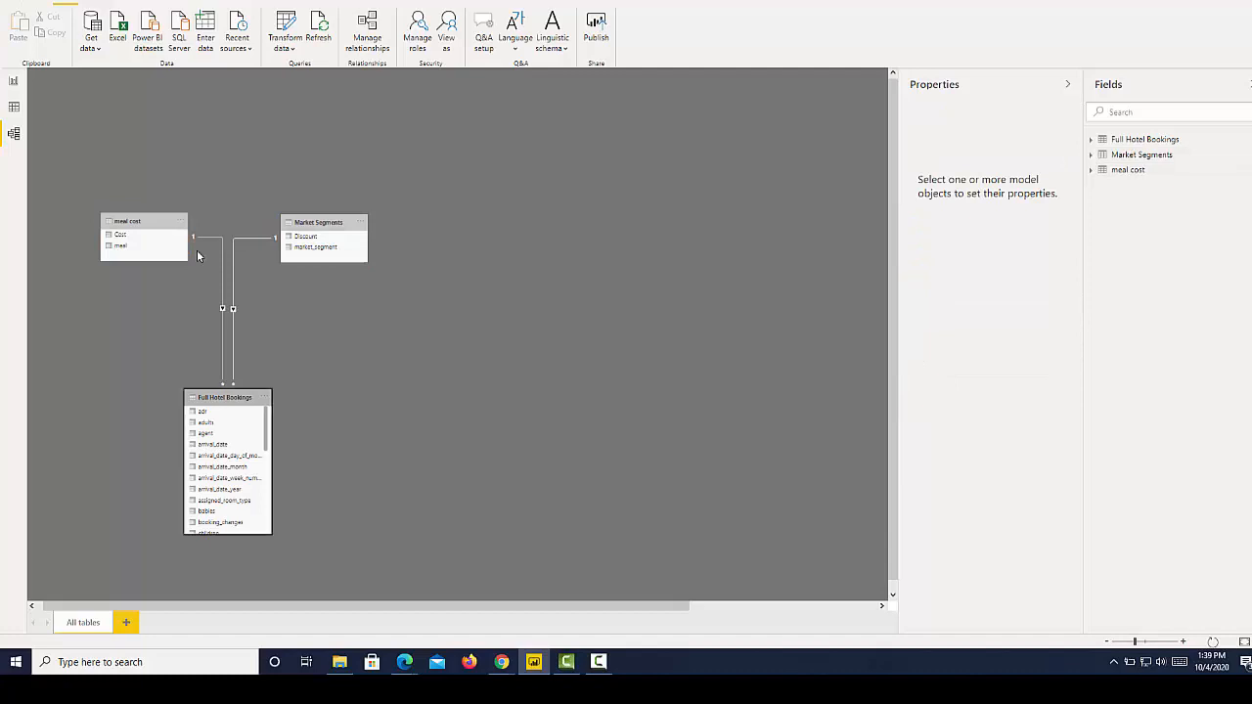
# Move the Full Hotel Bookings table up close beneath the meal cost and Market Segments tables and make it slightly taller.
pyautogui.moveTo(228, 397)
pyautogui.mouseDown()
pyautogui.moveTo(258, 376)
pyautogui.moveTo(221, 328)
pyautogui.mouseUp()
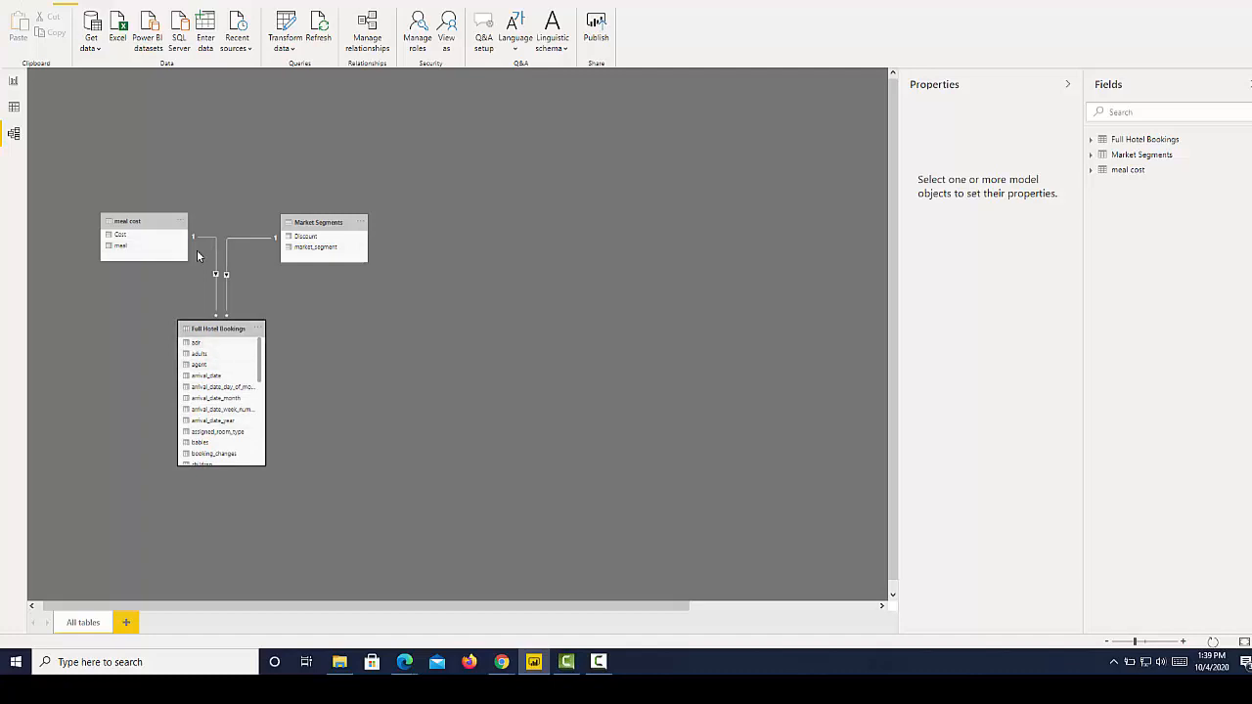
pyautogui.moveTo(219, 329); pyautogui.dragTo(222, 301)
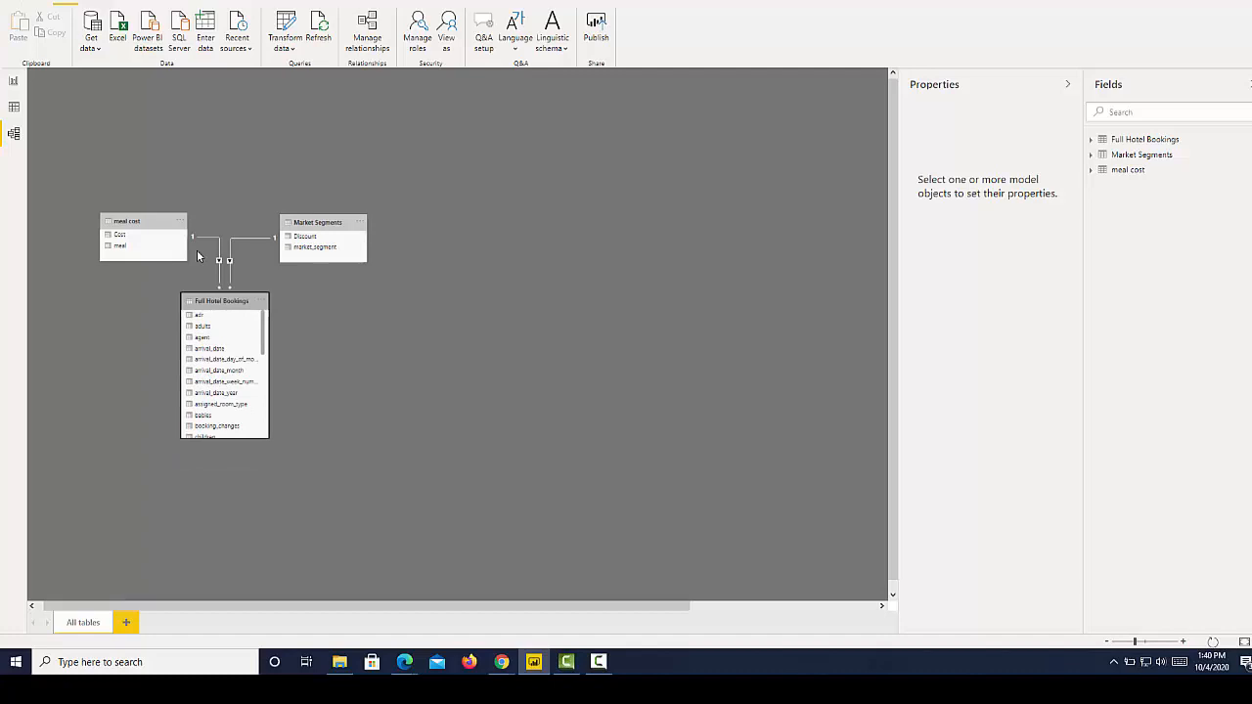
pyautogui.moveTo(269, 439); pyautogui.dragTo(265, 463)
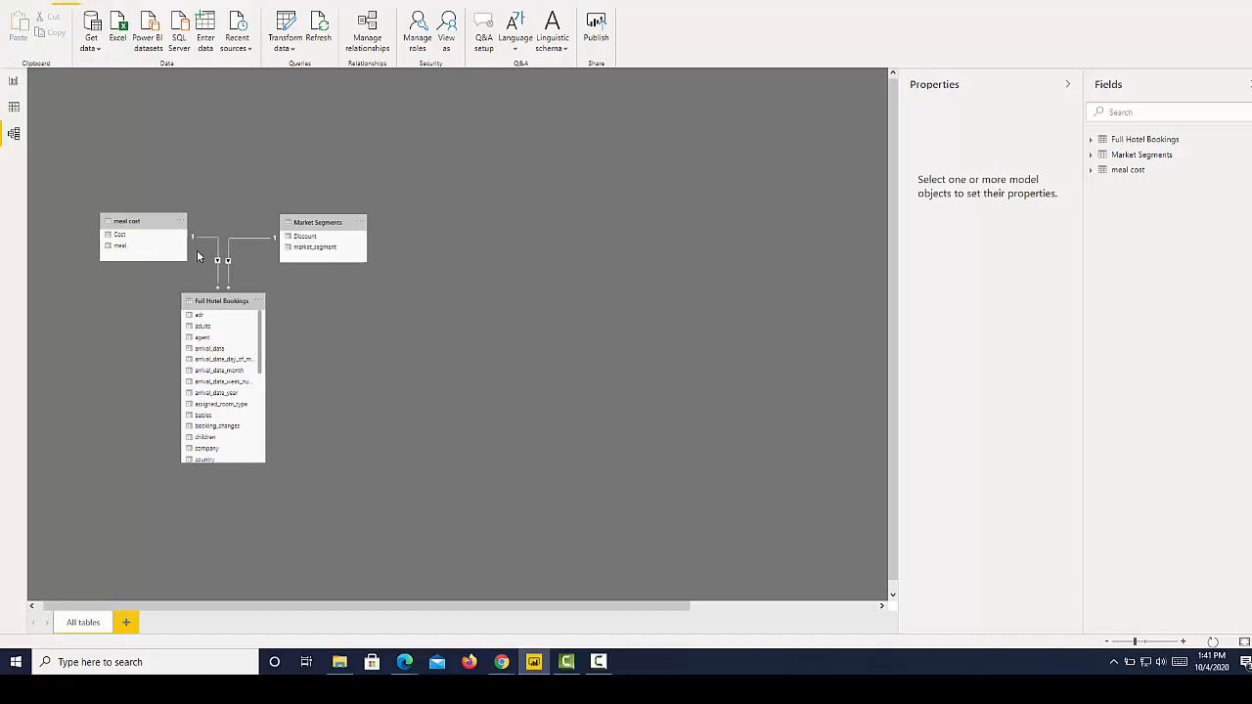
# In the report view, create a calculated table with the formula VALUES('Full Hotel Bookings'[country]).
pyautogui.click(14, 81)
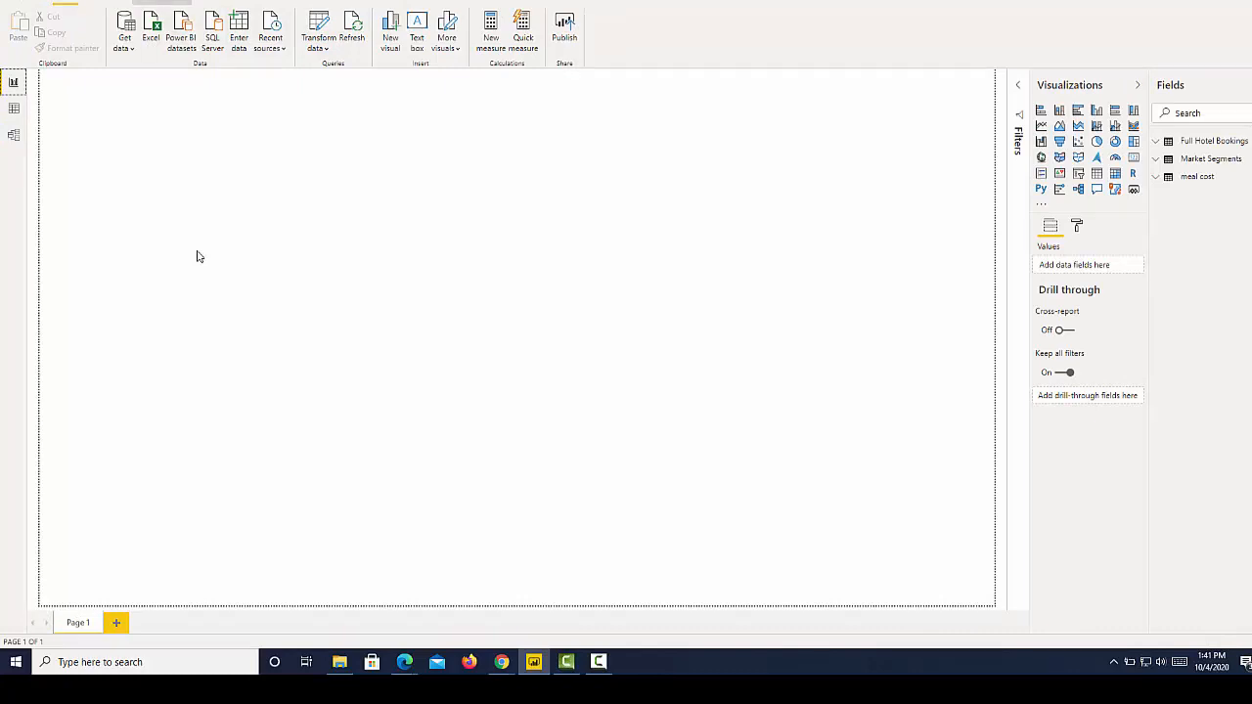
pyautogui.click(161, 3)
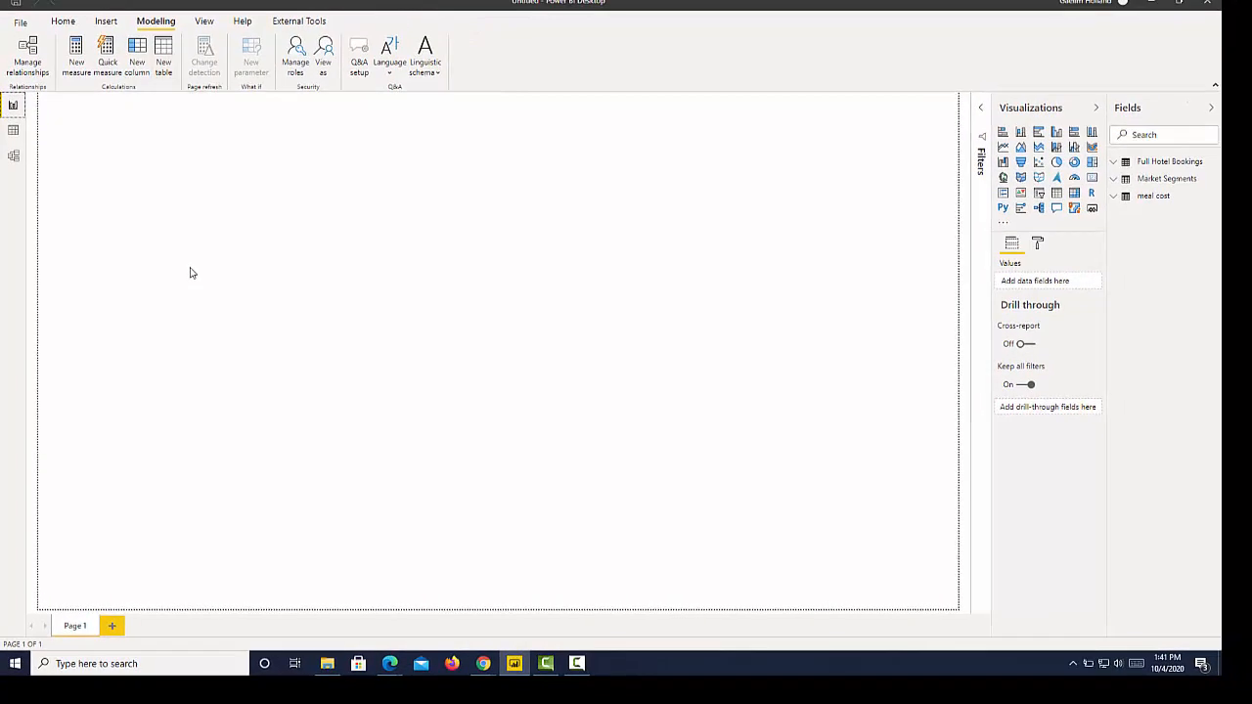
pyautogui.click(163, 56)
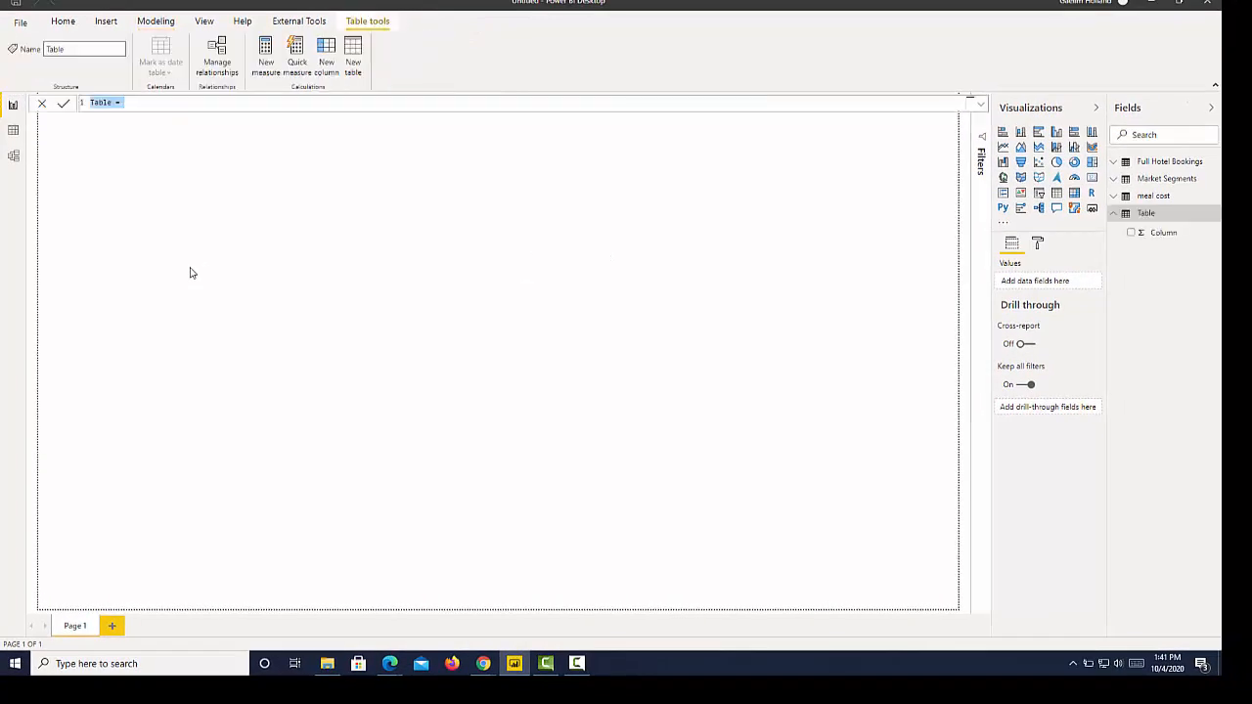
pyautogui.press('Right')
pyautogui.write('values')
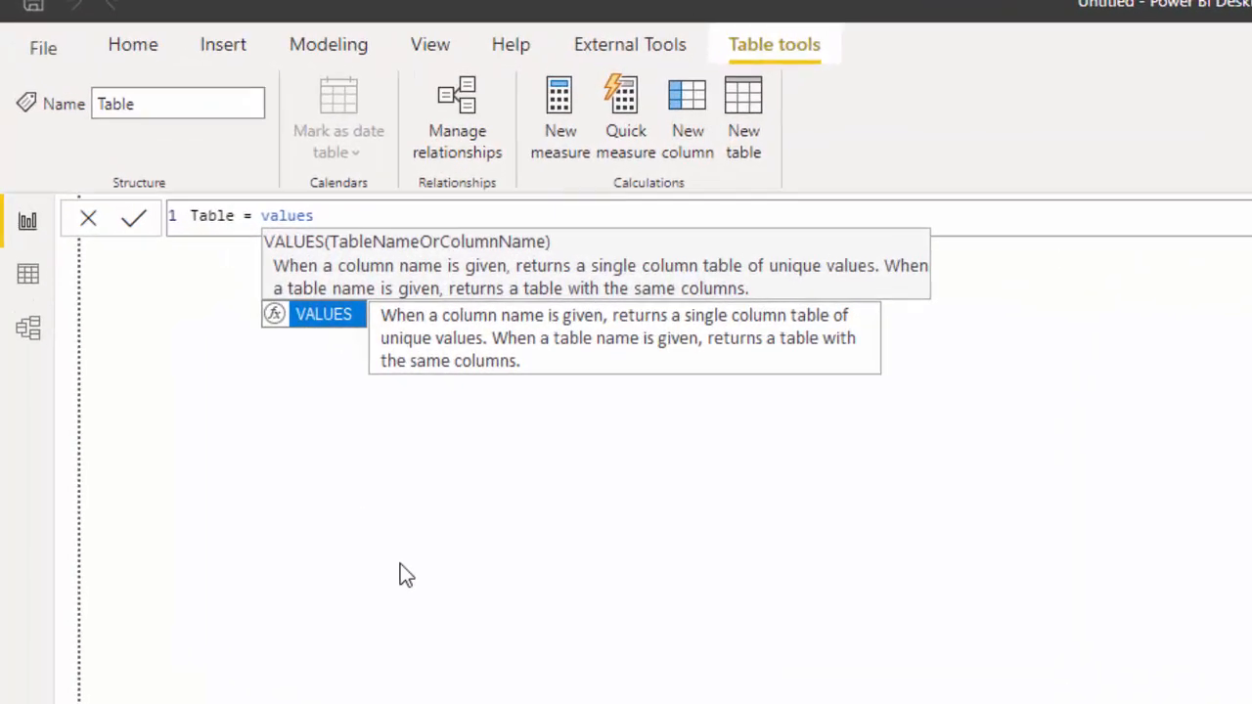
pyautogui.press('Tab')
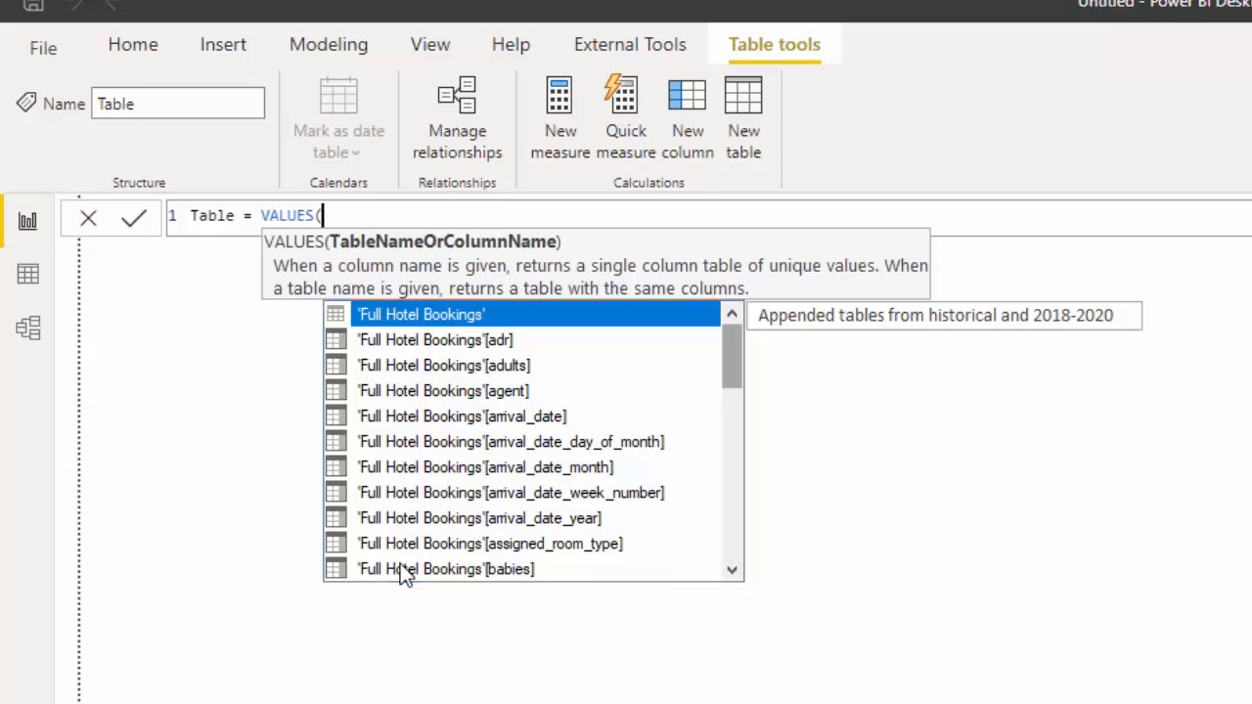
pyautogui.scroll(-2, 400, 566)
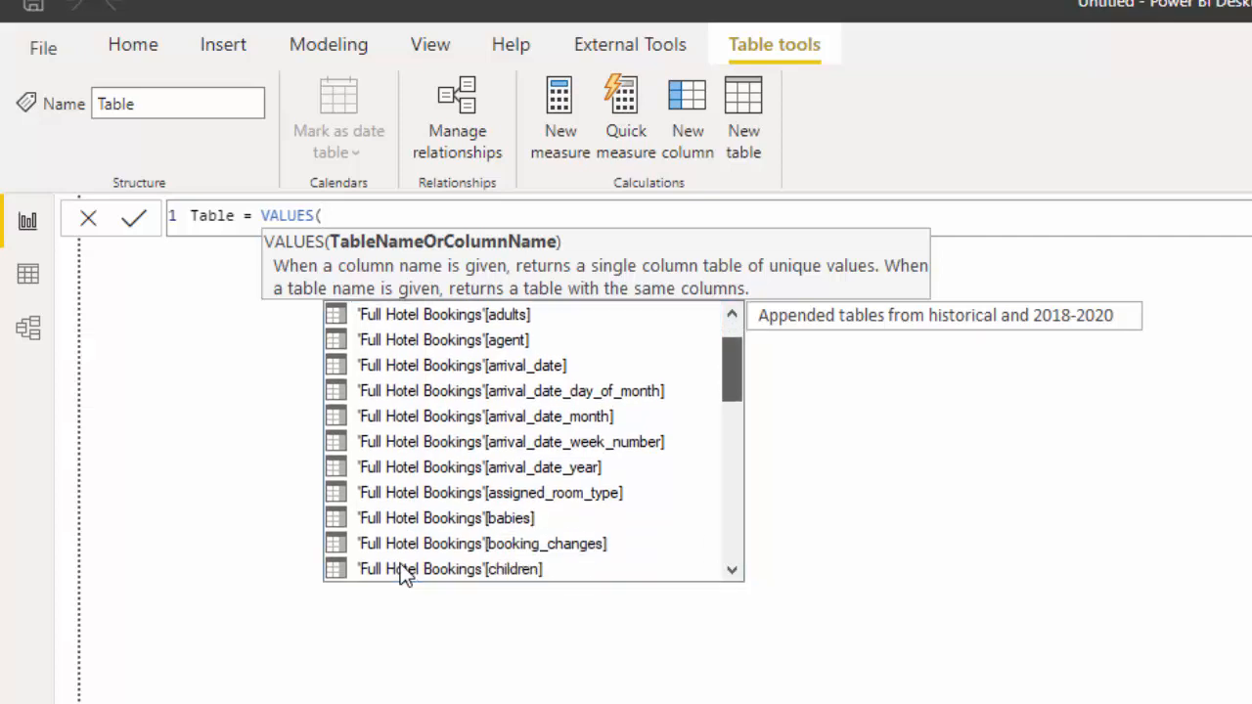
pyautogui.scroll(-1, 400, 568)
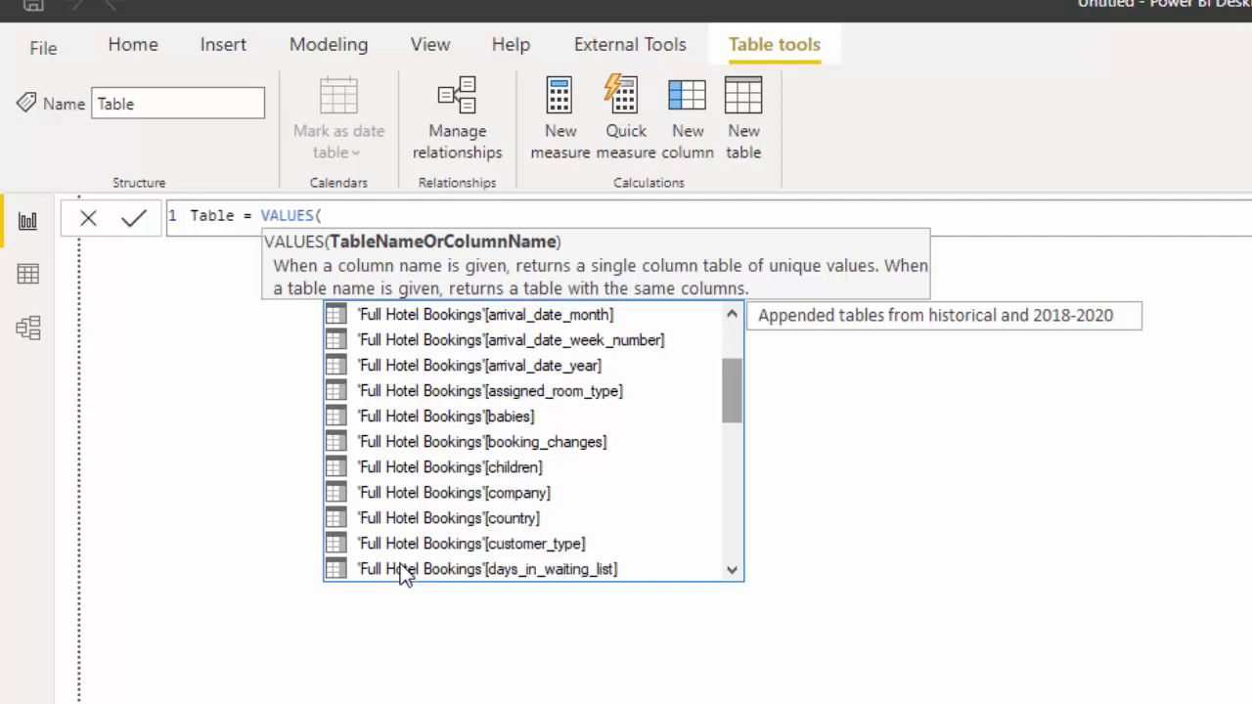
pyautogui.press('Tab')
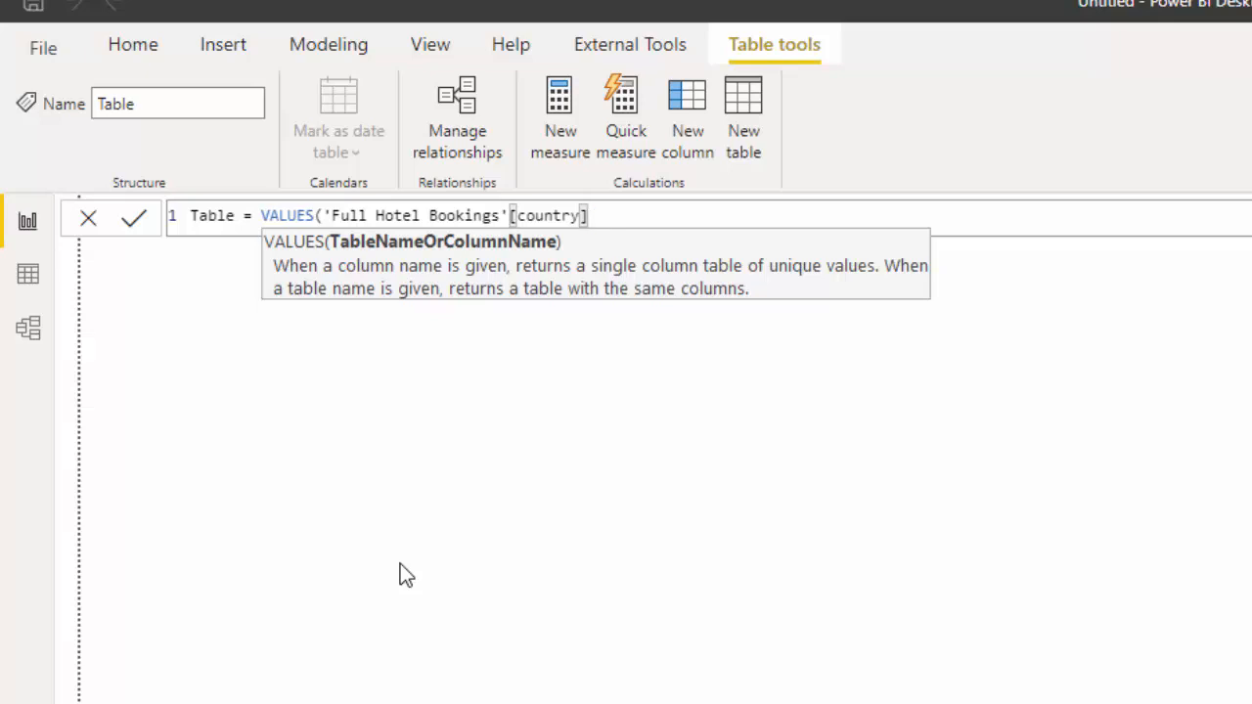
pyautogui.write(')')
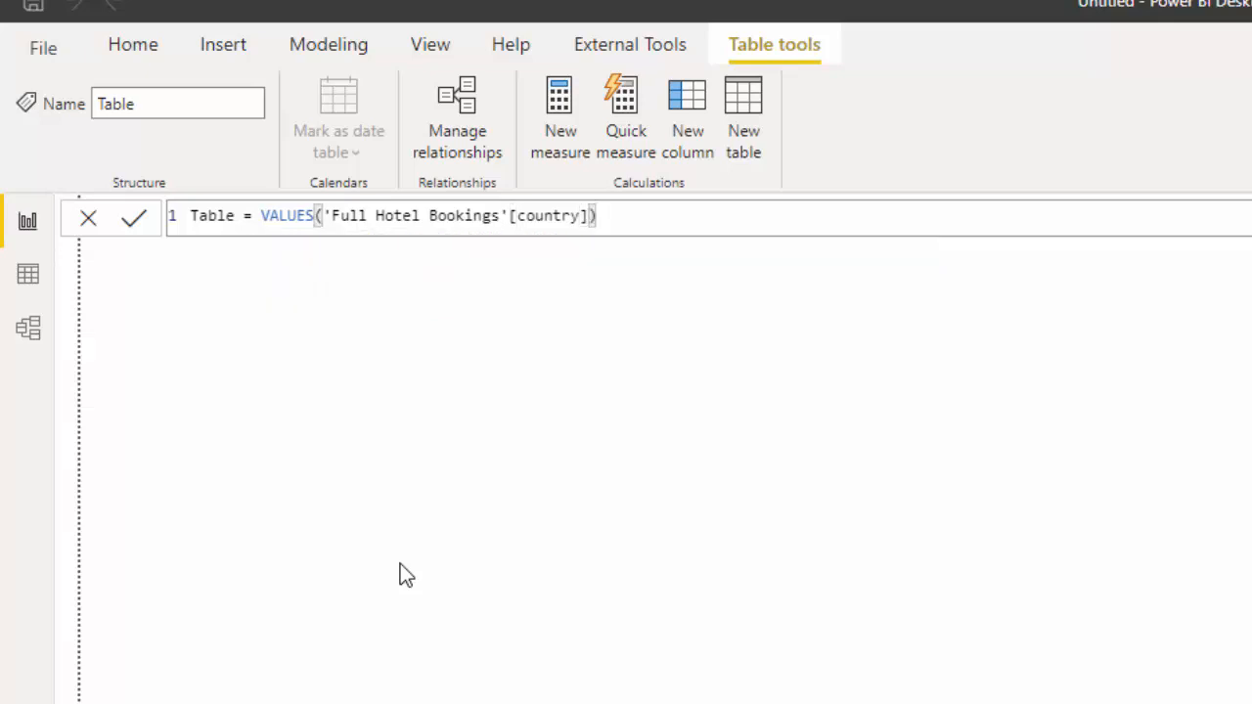
# Name the calculated table Country in its formula and commit the formula.
pyautogui.press('Home')
pyautogui.hotkey('ctrl', 'Right')
pyautogui.hotkey('shift', 'Left')
pyautogui.hotkey('shift', 'Left')
pyautogui.hotkey('shift', 'Left')
pyautogui.hotkey('shift', 'Left')
pyautogui.hotkey('shift', 'Left')
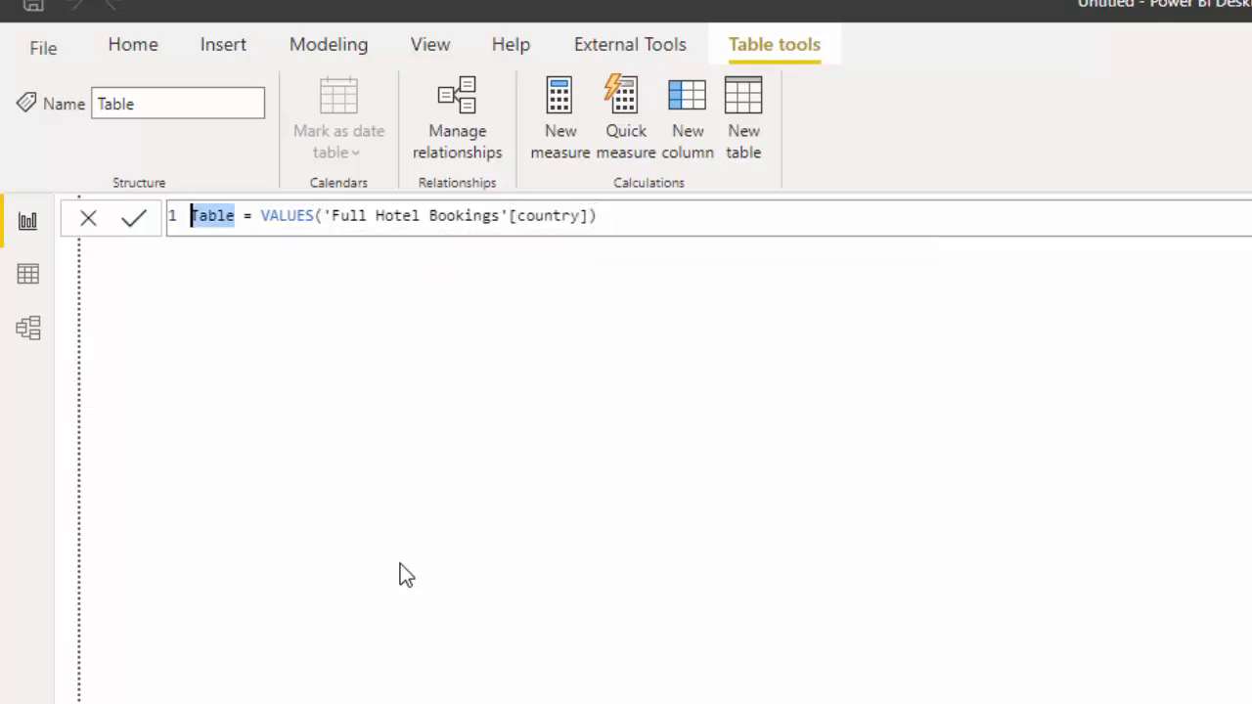
pyautogui.write('Countr')
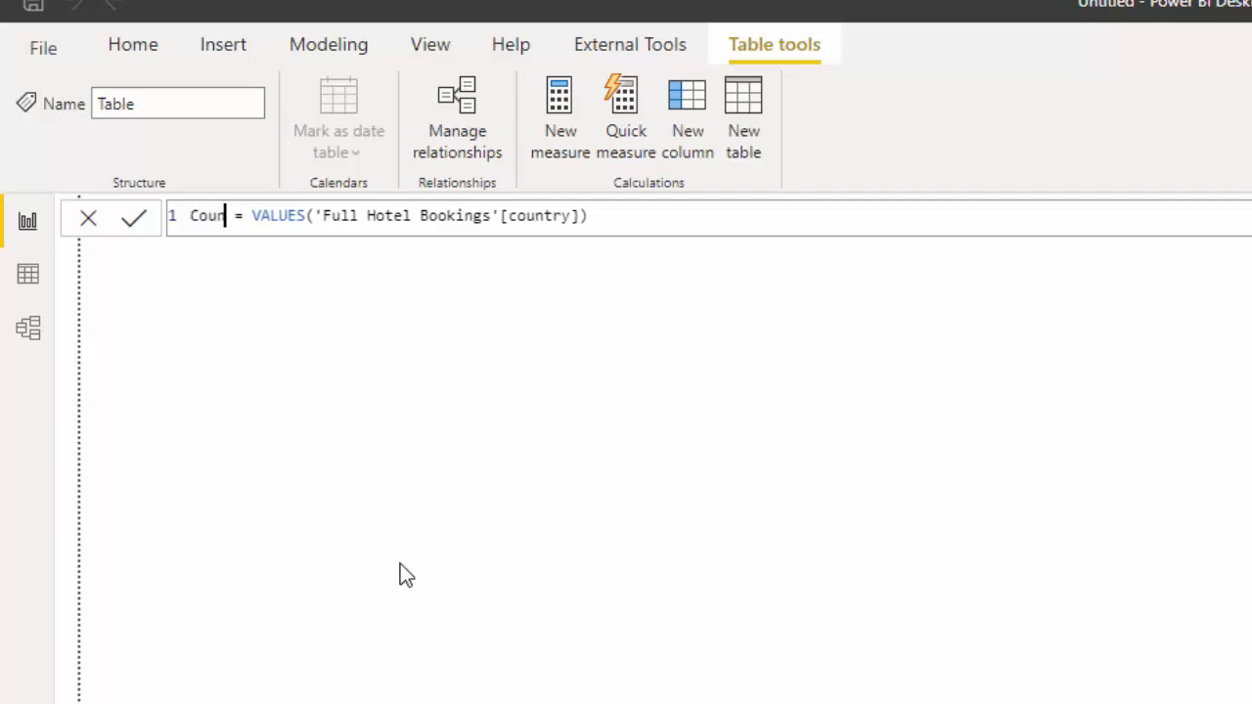
pyautogui.write('y')
pyautogui.press('Return')
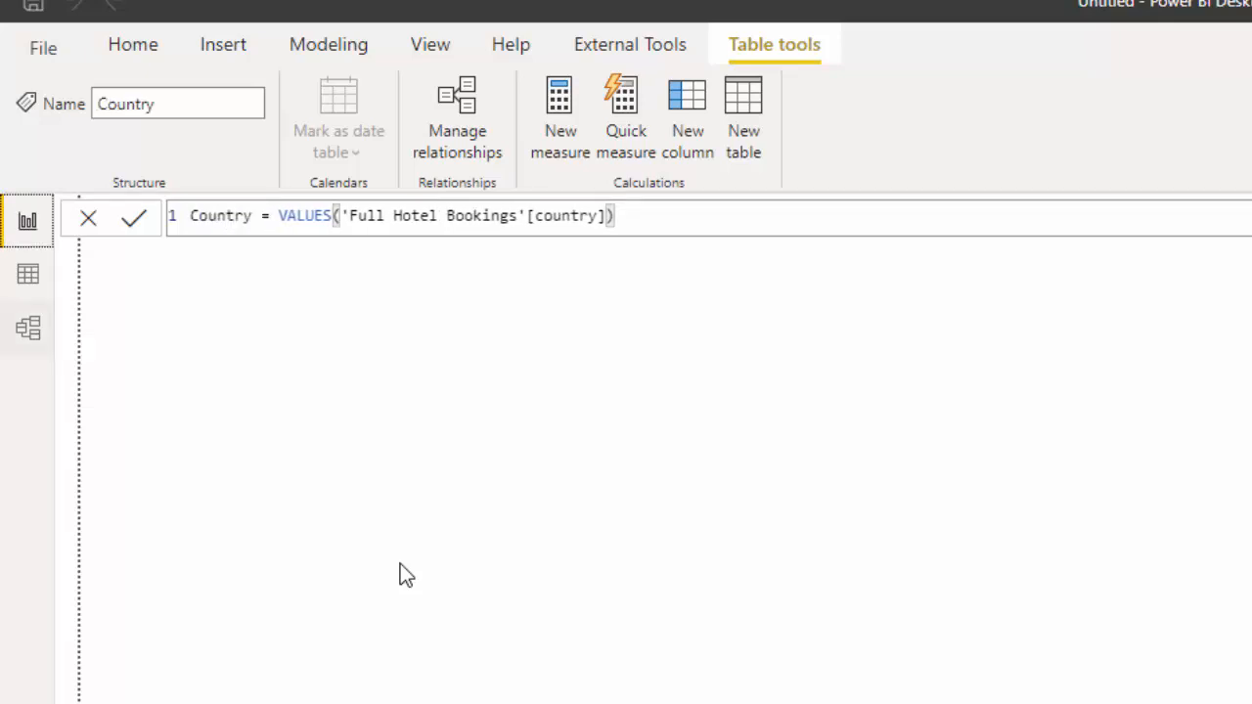
# Create a relationship in the model from the Country table's country column to the country column of Full Hotel Bookings.
pyautogui.click(28, 329)
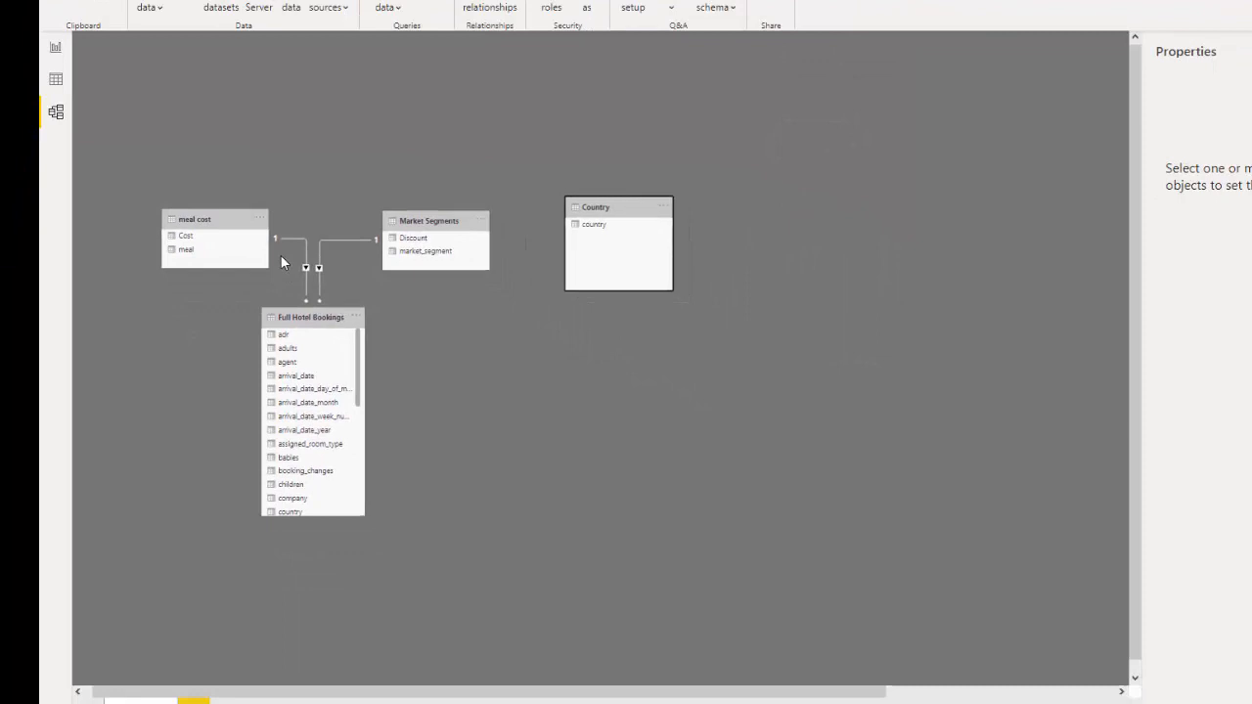
pyautogui.moveTo(594, 224)
pyautogui.mouseDown()
pyautogui.moveTo(519, 347)
pyautogui.moveTo(317, 386)
pyautogui.mouseUp()
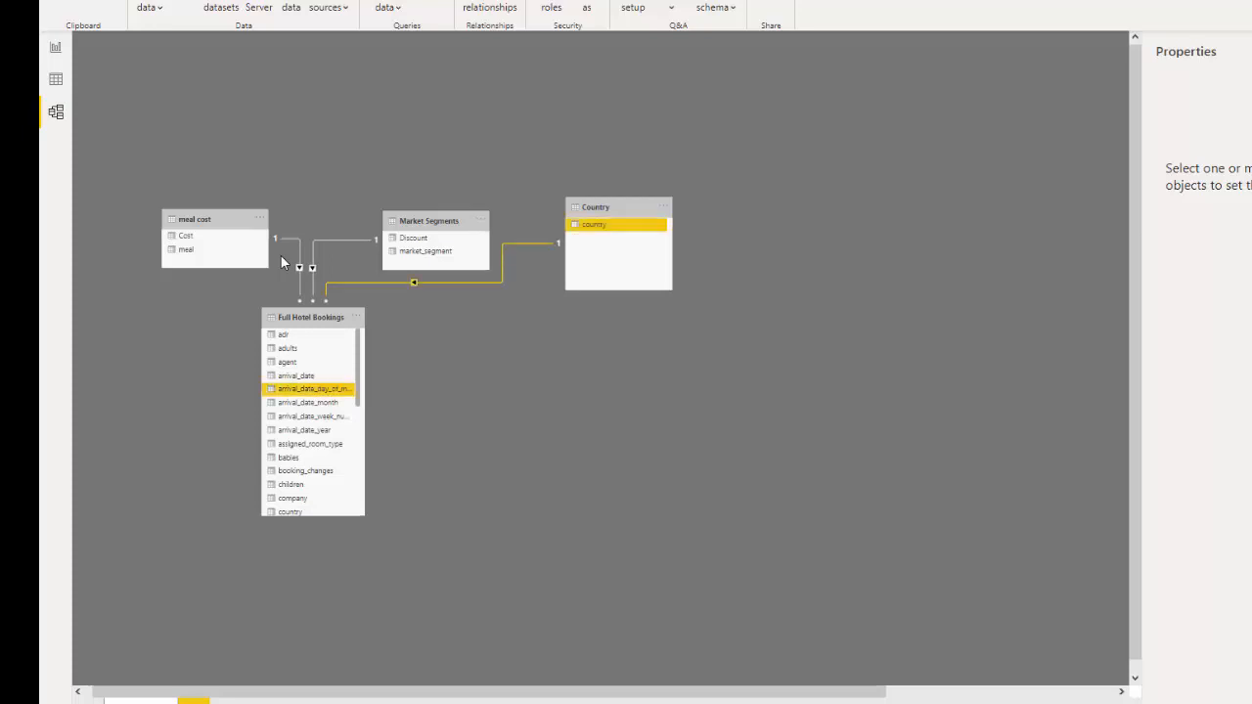
pyautogui.doubleClick(414, 282)
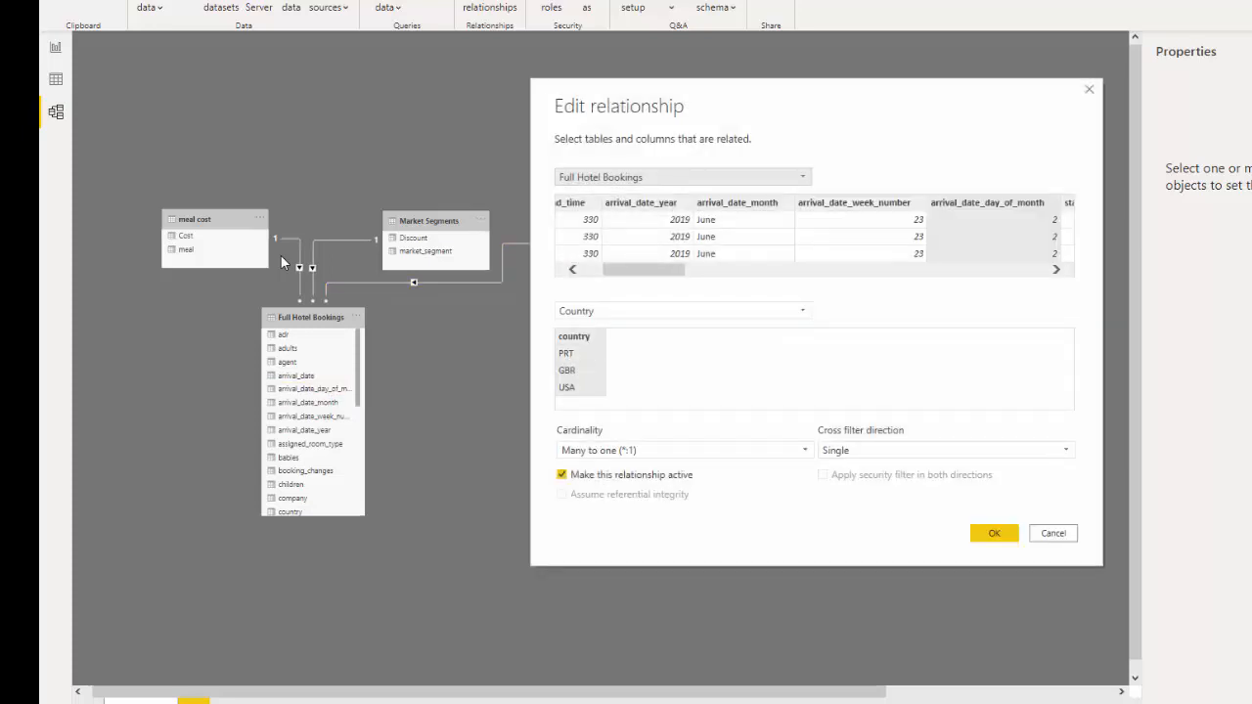
pyautogui.hscroll(3, 814, 235)
pyautogui.hscroll(10, 814, 235)
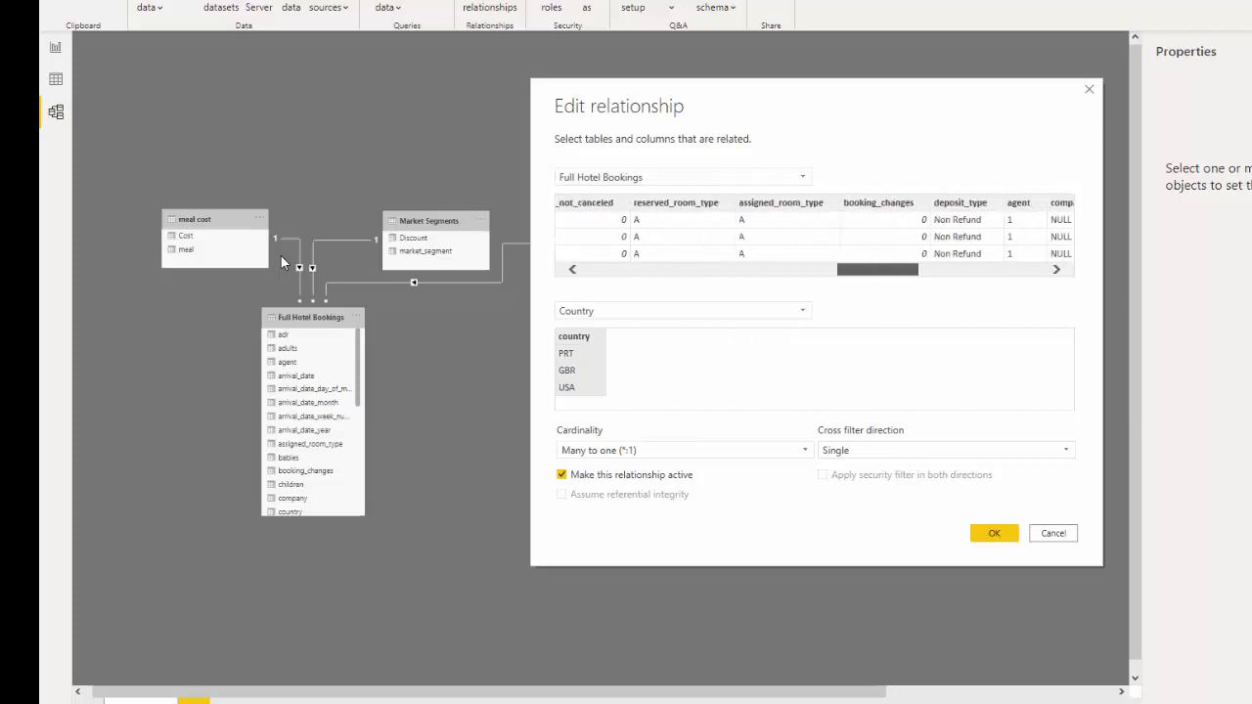
pyautogui.hscroll(-10, 814, 235)
pyautogui.hscroll(-6, 814, 235)
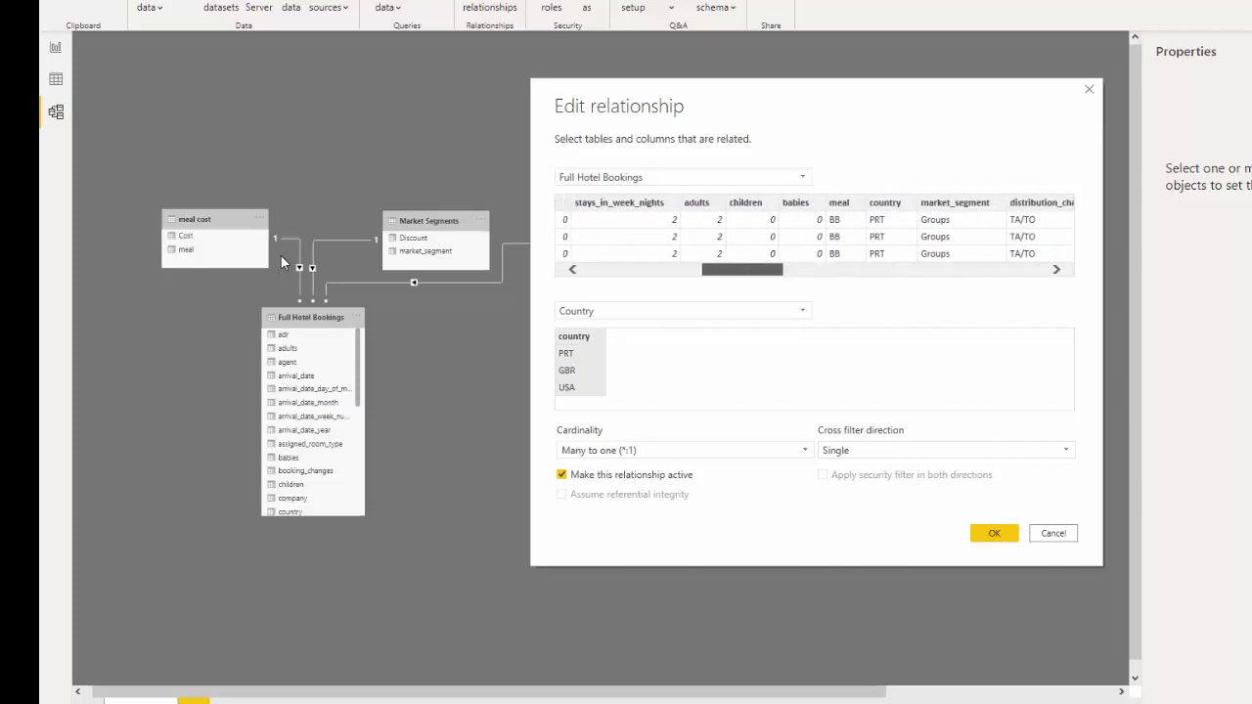
pyautogui.hscroll(3, 814, 235)
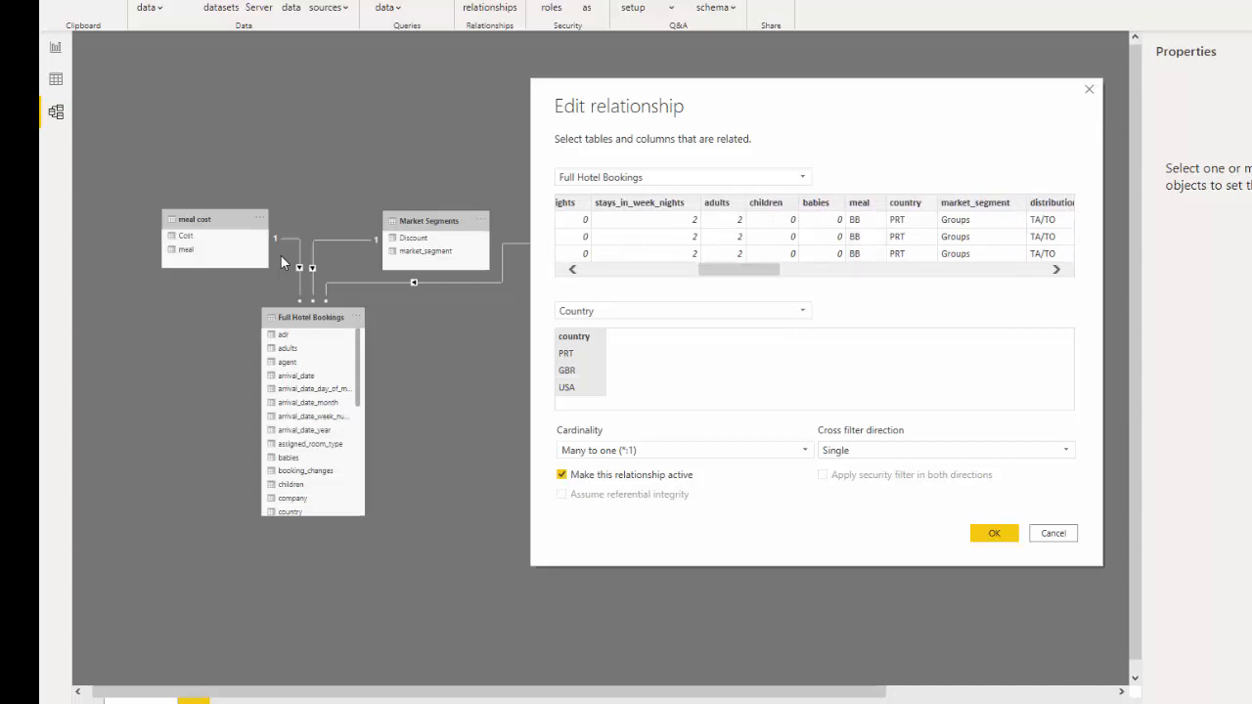
pyautogui.click(910, 237)
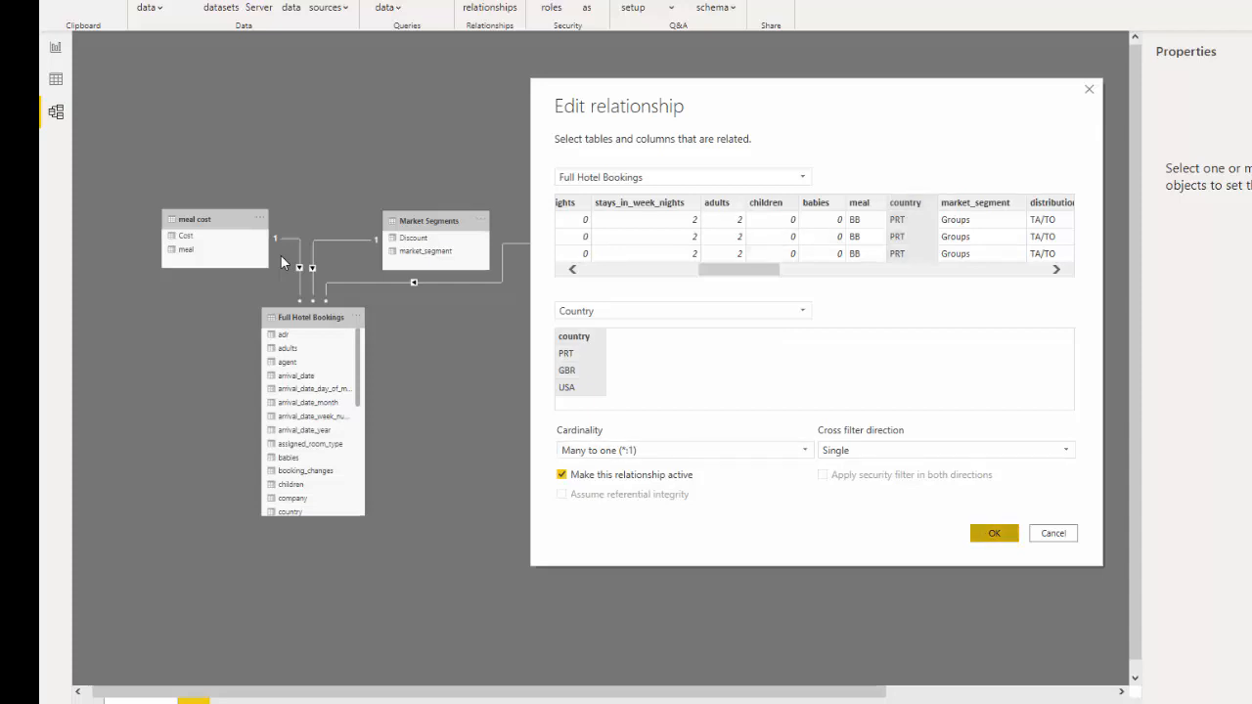
pyautogui.click(994, 533)
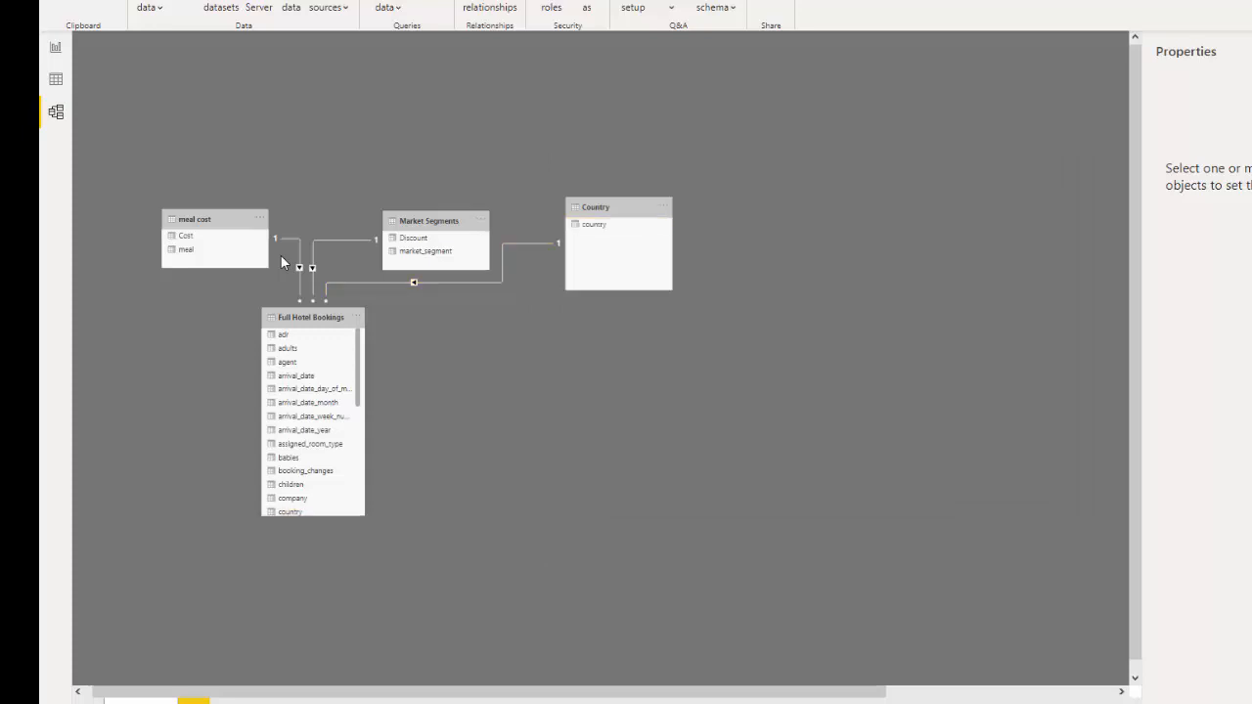
# Raise the lookup tables above Full Hotel Bookings, placing Country beside meal cost and Market Segments well apart from them.
pyautogui.moveTo(431, 221); pyautogui.dragTo(452, 174)
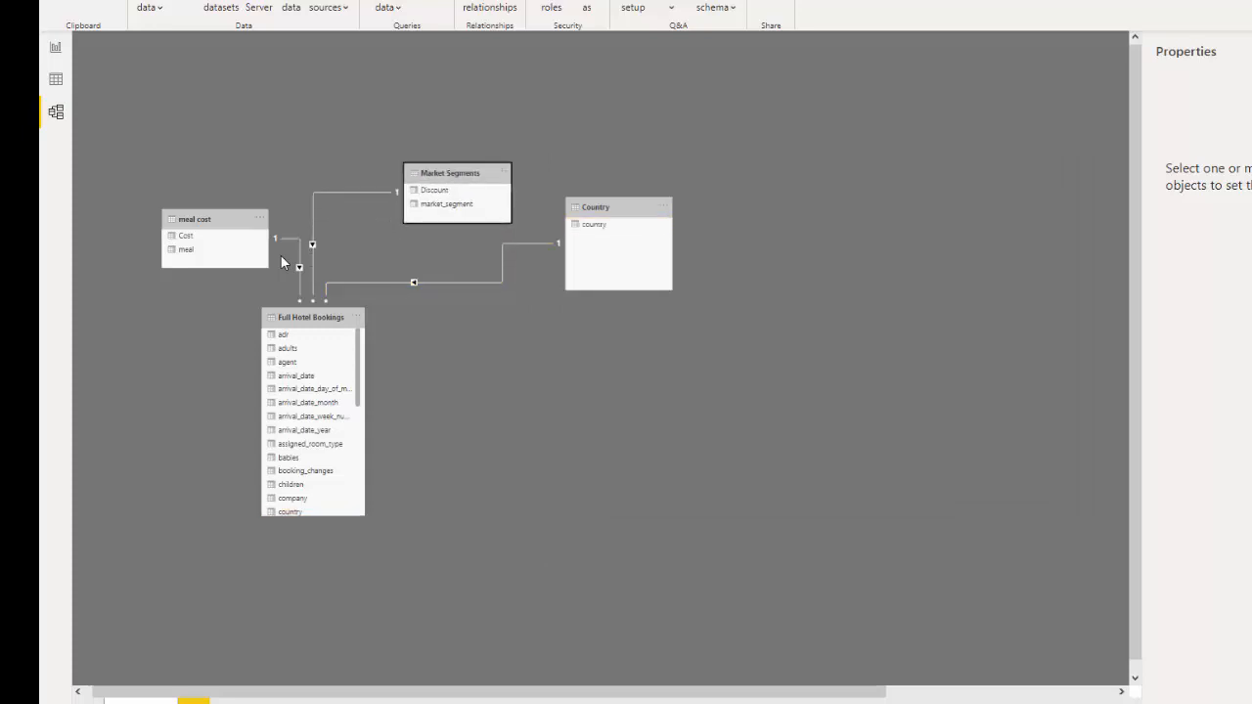
pyautogui.moveTo(195, 219)
pyautogui.mouseDown()
pyautogui.moveTo(221, 160)
pyautogui.moveTo(208, 168)
pyautogui.mouseUp()
pyautogui.moveTo(597, 208)
pyautogui.mouseDown()
pyautogui.moveTo(579, 183)
pyautogui.moveTo(321, 146)
pyautogui.mouseUp()
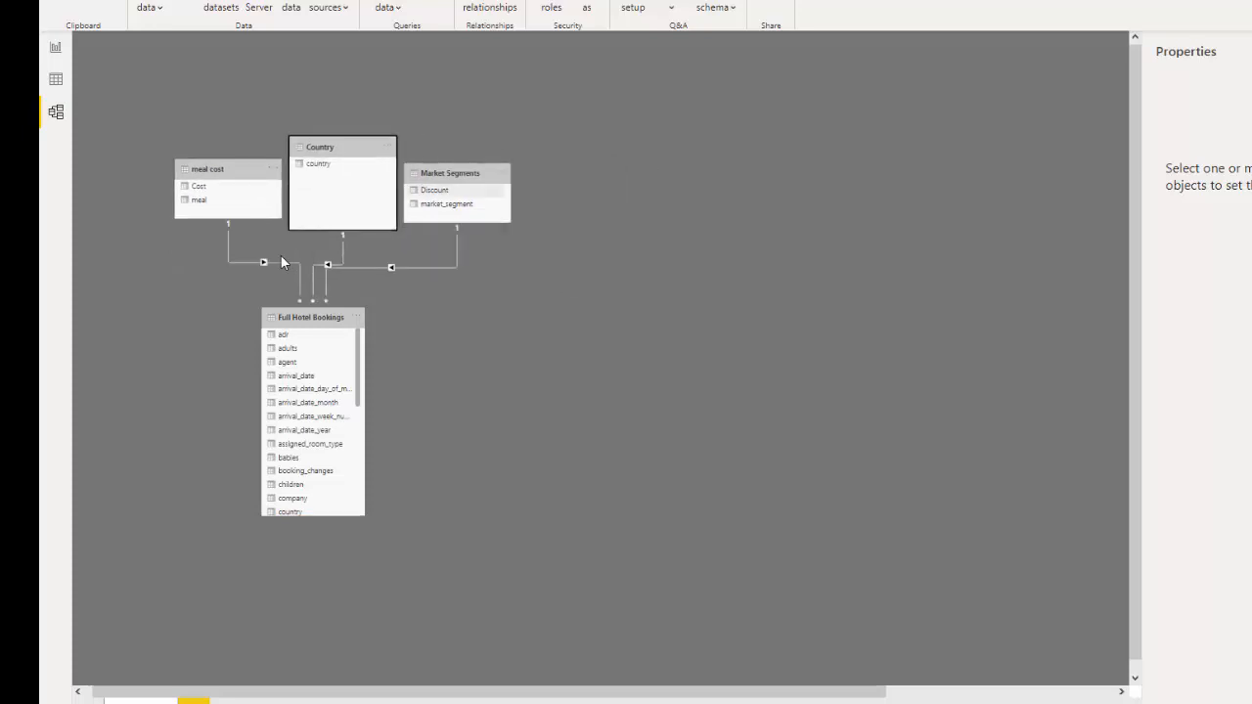
pyautogui.click(452, 174)
pyautogui.moveTo(452, 173)
pyautogui.mouseDown()
pyautogui.moveTo(534, 143)
pyautogui.moveTo(606, 172)
pyautogui.mouseUp()
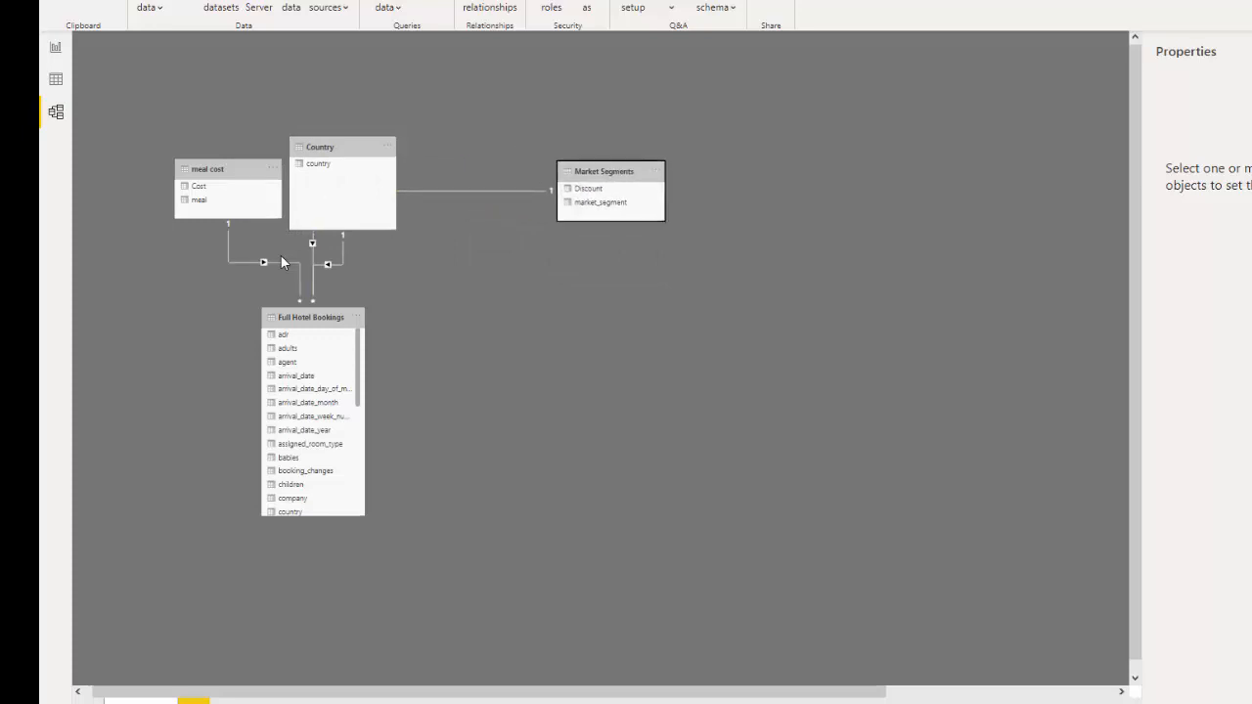
# Space meal cost away from Country, raise Country above the other lookups, and align Full Hotel Bookings beneath it.
pyautogui.moveTo(225, 170); pyautogui.dragTo(171, 158)
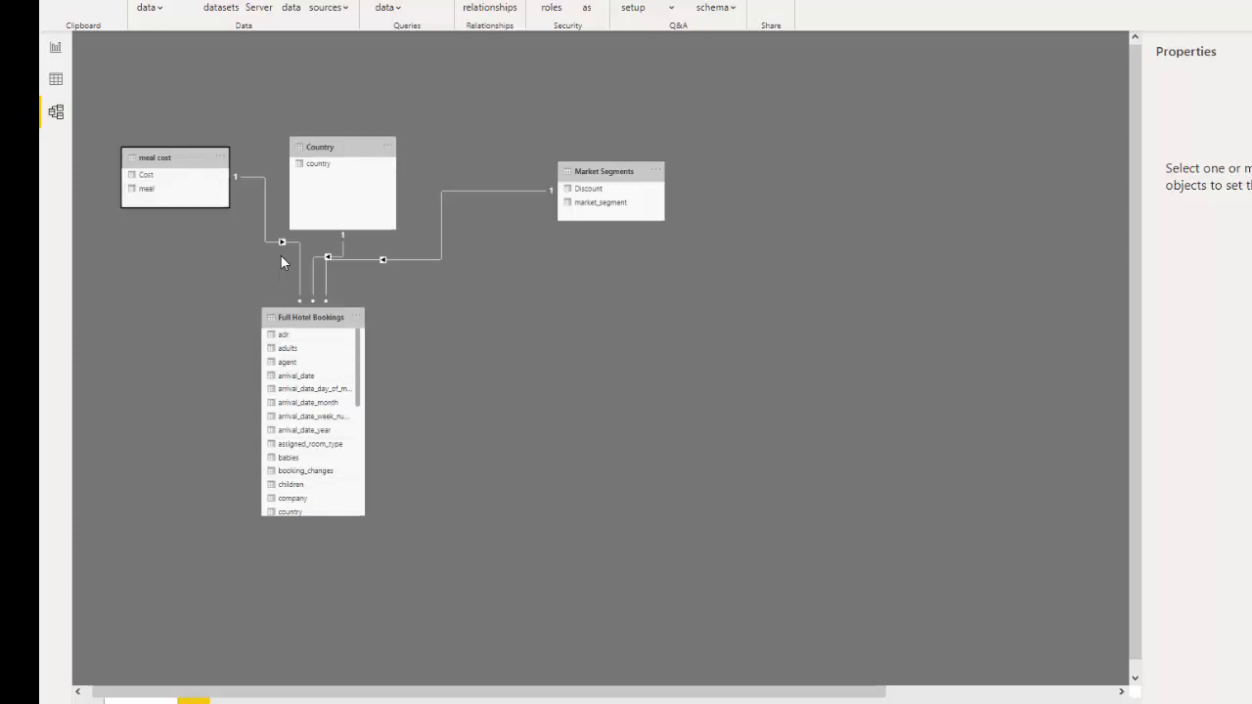
pyautogui.moveTo(342, 147)
pyautogui.mouseDown()
pyautogui.moveTo(332, 139)
pyautogui.moveTo(353, 125)
pyautogui.mouseUp()
pyautogui.click(330, 141)
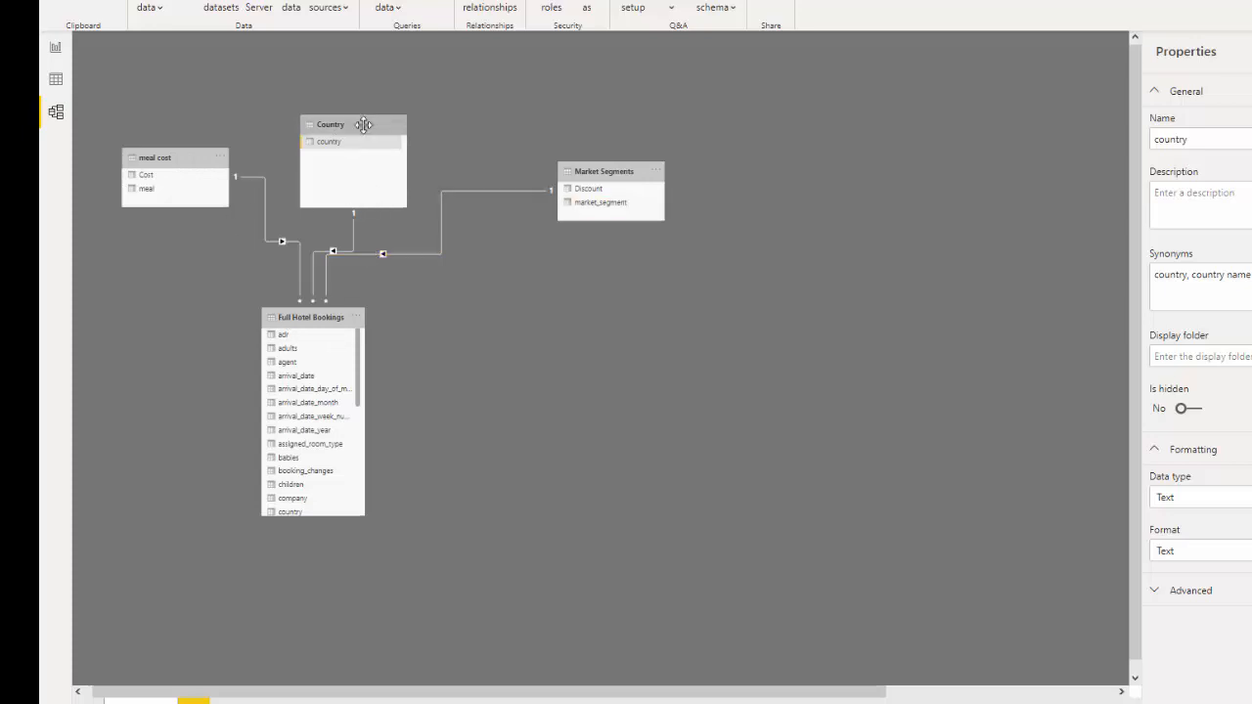
pyautogui.moveTo(368, 120); pyautogui.dragTo(350, 101)
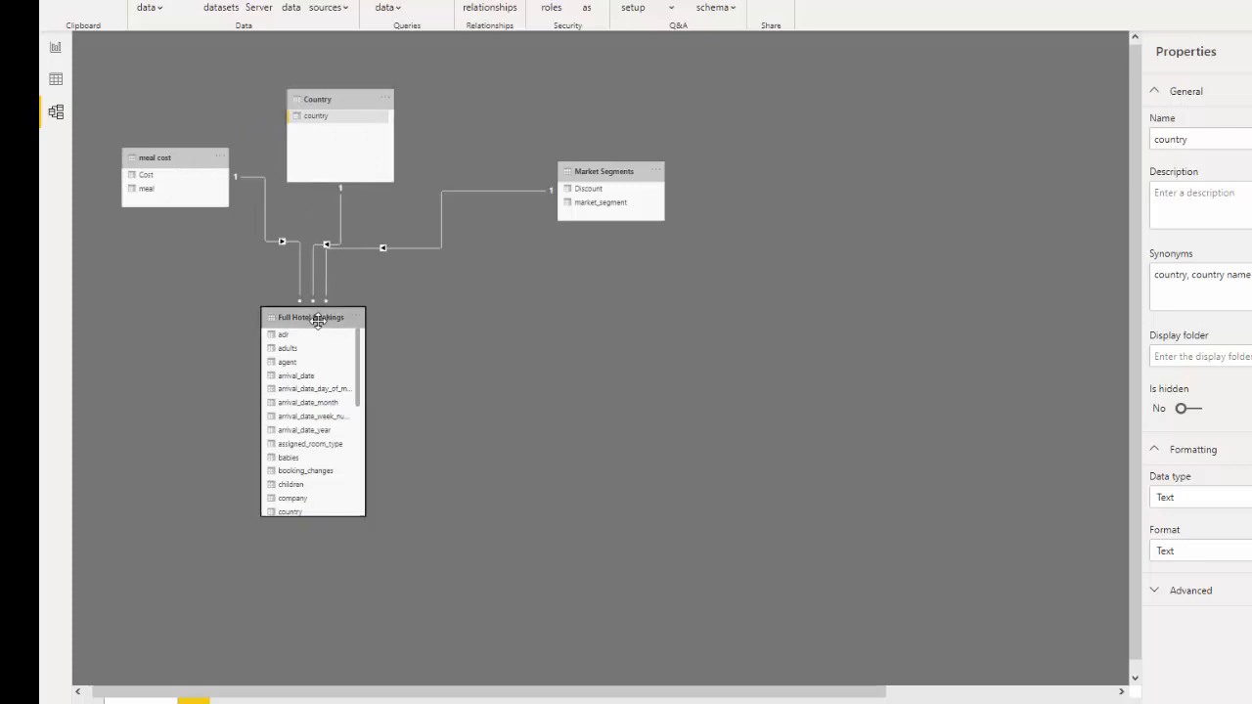
pyautogui.moveTo(318, 319)
pyautogui.mouseDown()
pyautogui.moveTo(336, 350)
pyautogui.moveTo(335, 336)
pyautogui.mouseUp()
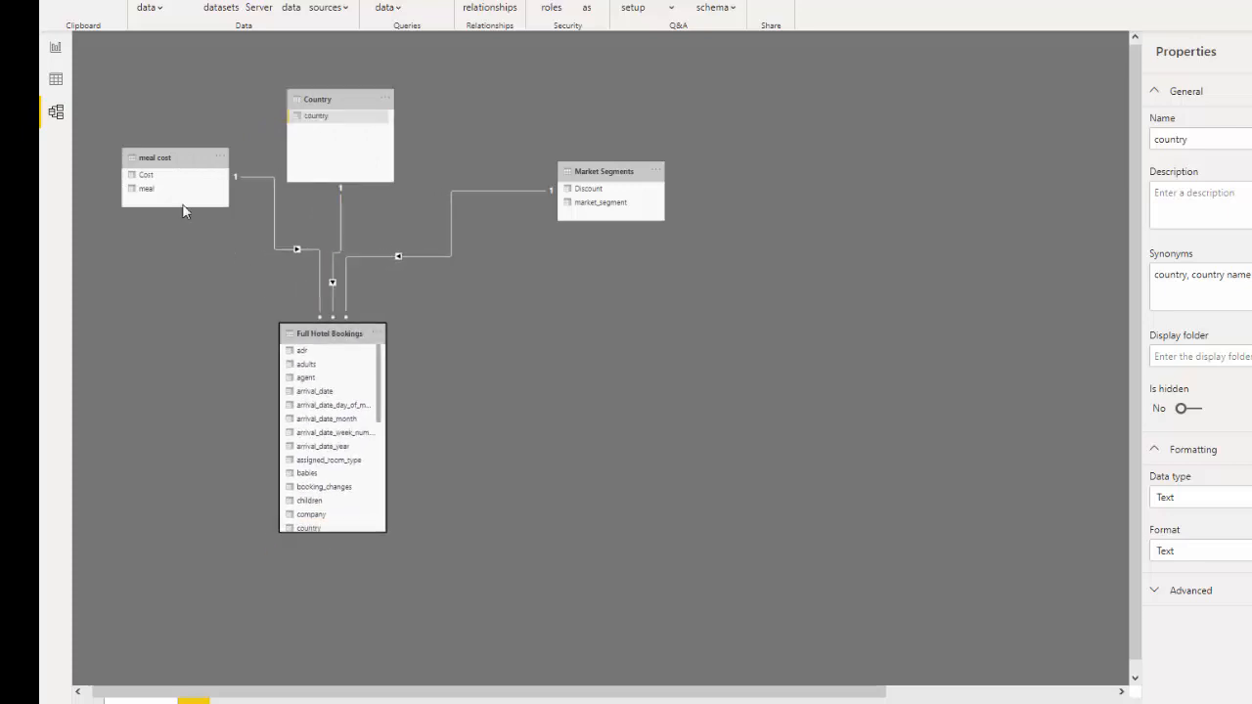
pyautogui.moveTo(350, 99); pyautogui.dragTo(349, 108)
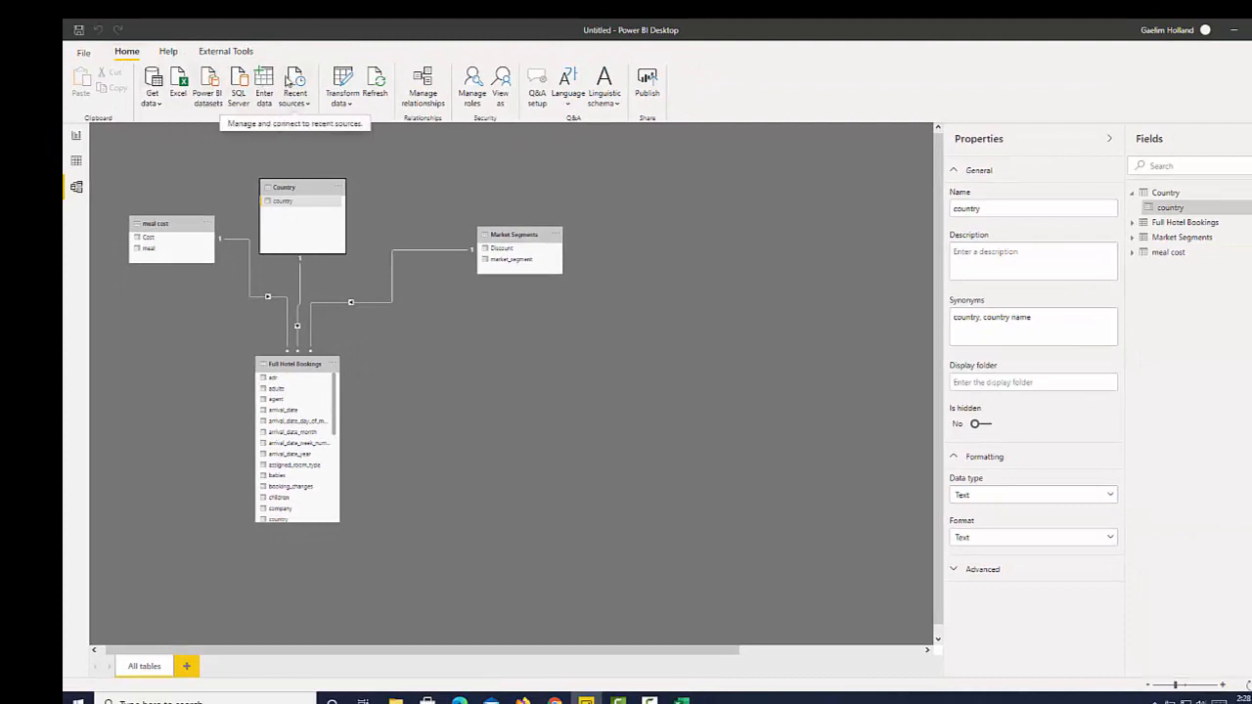
# Open the Power Query Editor from the model and create a reference query from Full Hotel Bookings.
pyautogui.click(341, 86)
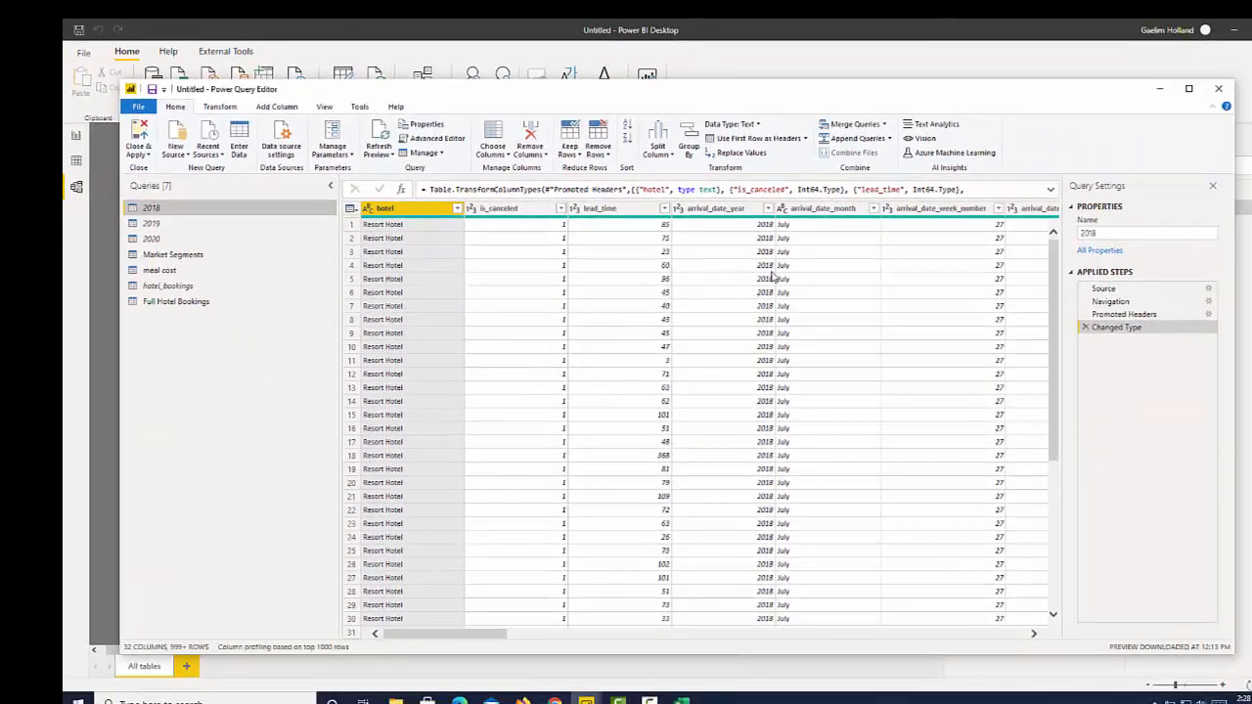
pyautogui.moveTo(489, 634); pyautogui.dragTo(671, 631)
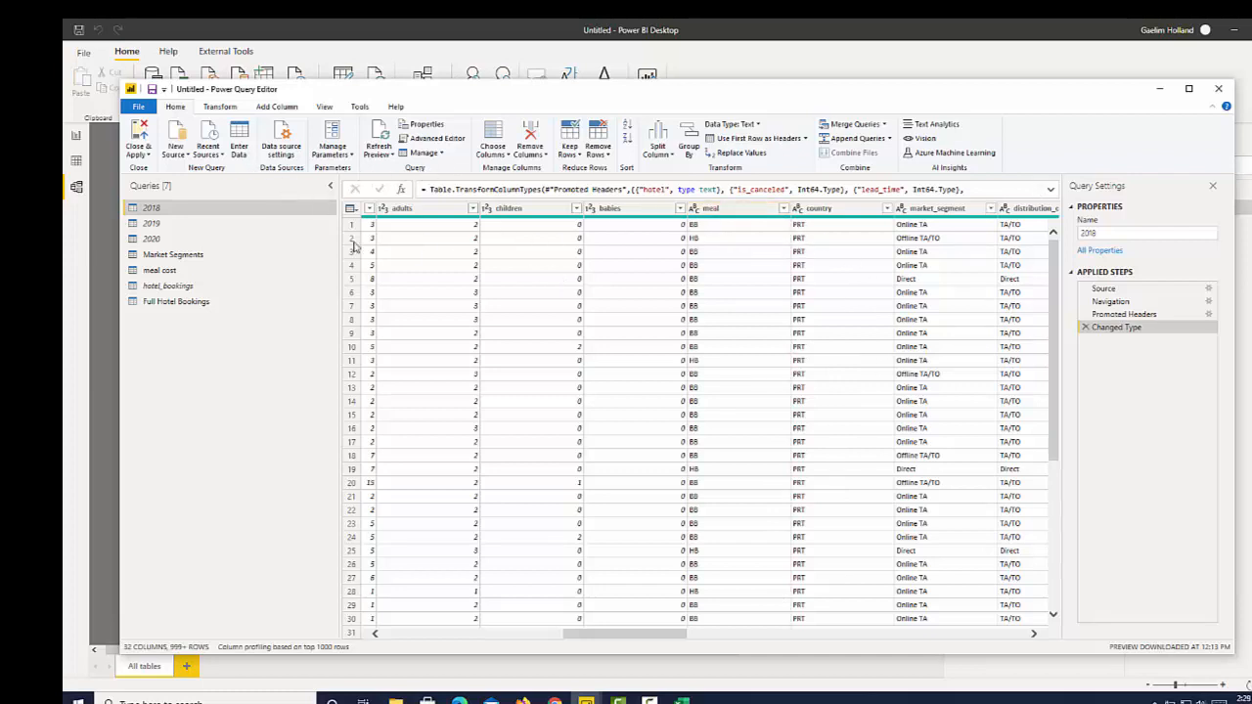
pyautogui.click(193, 305)
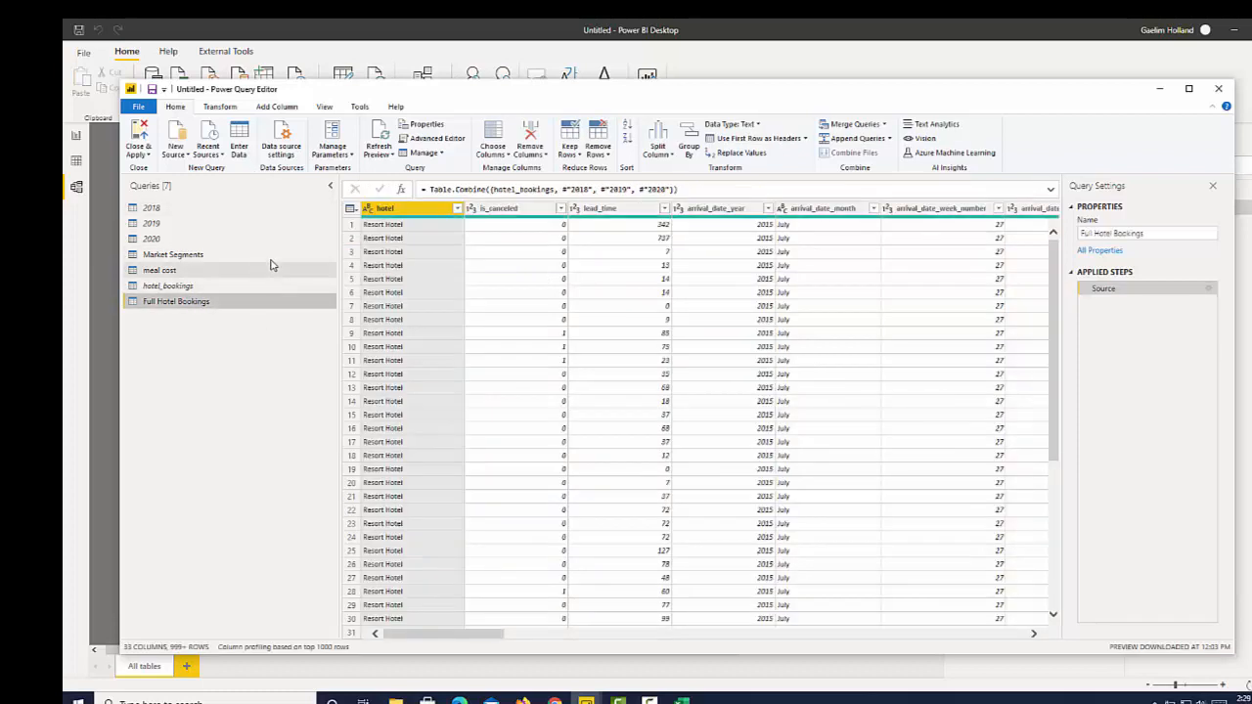
pyautogui.rightClick(210, 309)
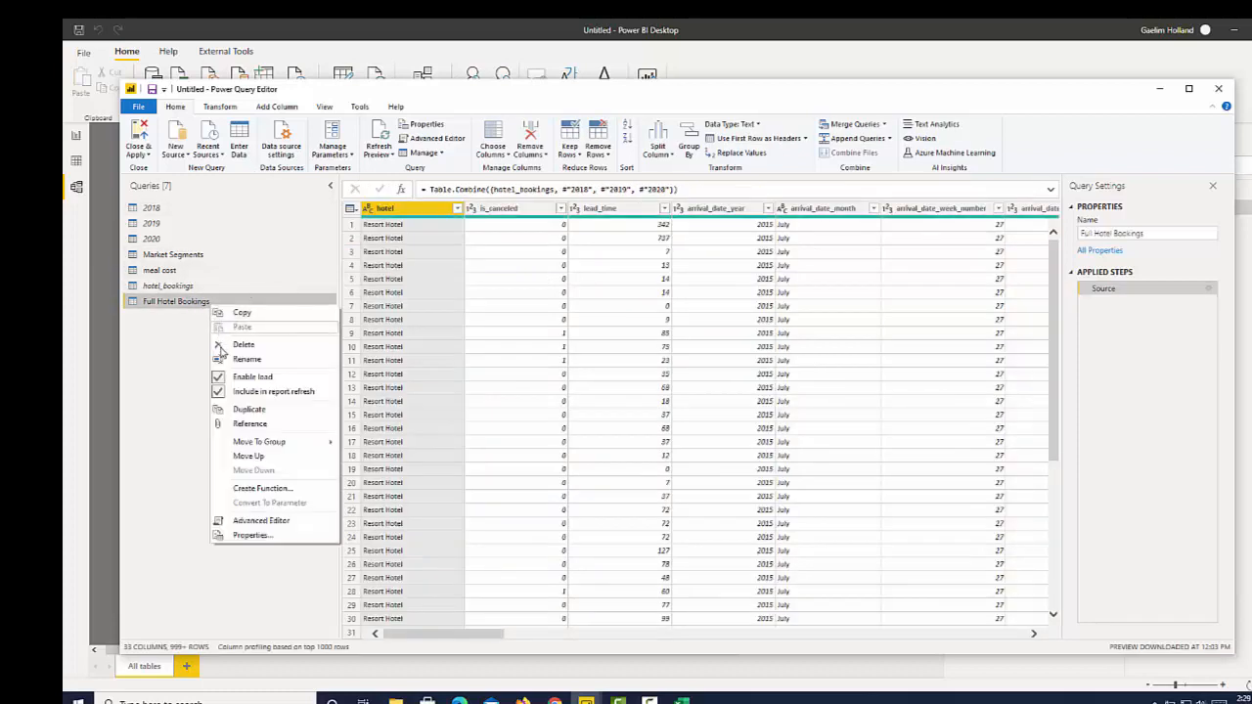
pyautogui.click(249, 424)
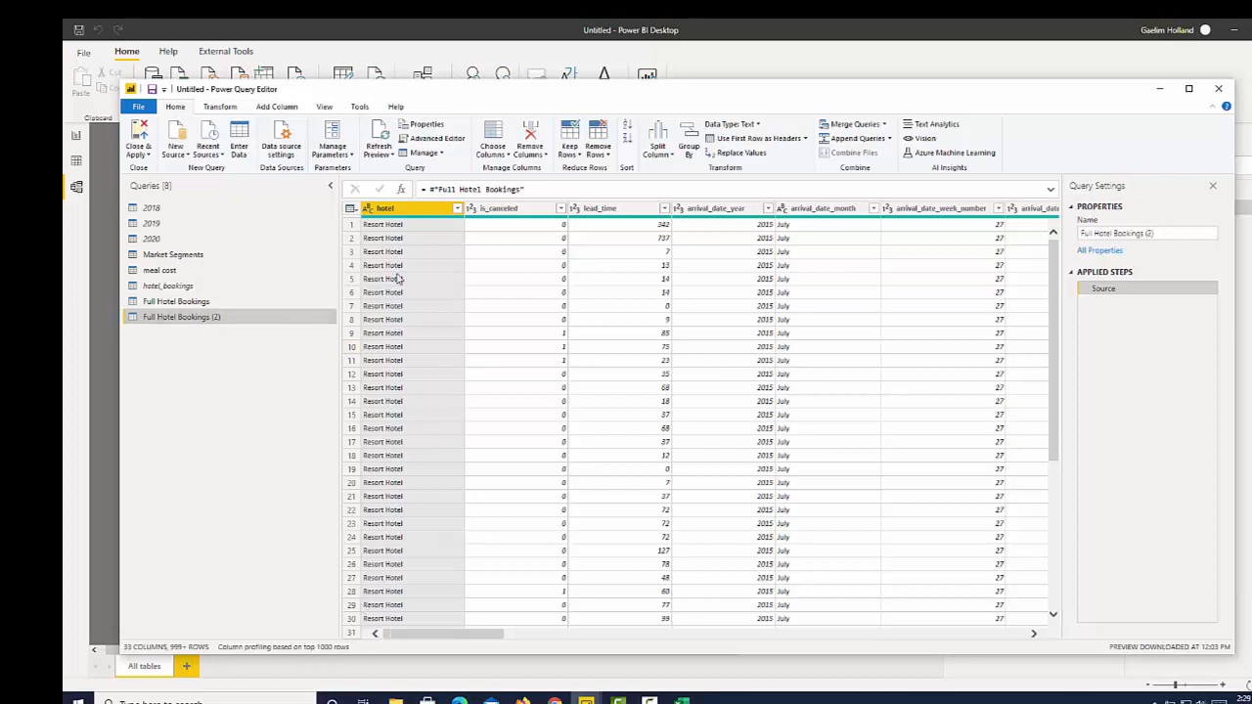
# Remove every column from hotel through arrival_date in the Full Hotel Bookings (2) query, keeping only country.
pyautogui.moveTo(450, 636); pyautogui.dragTo(435, 540)
pyautogui.click(505, 211)
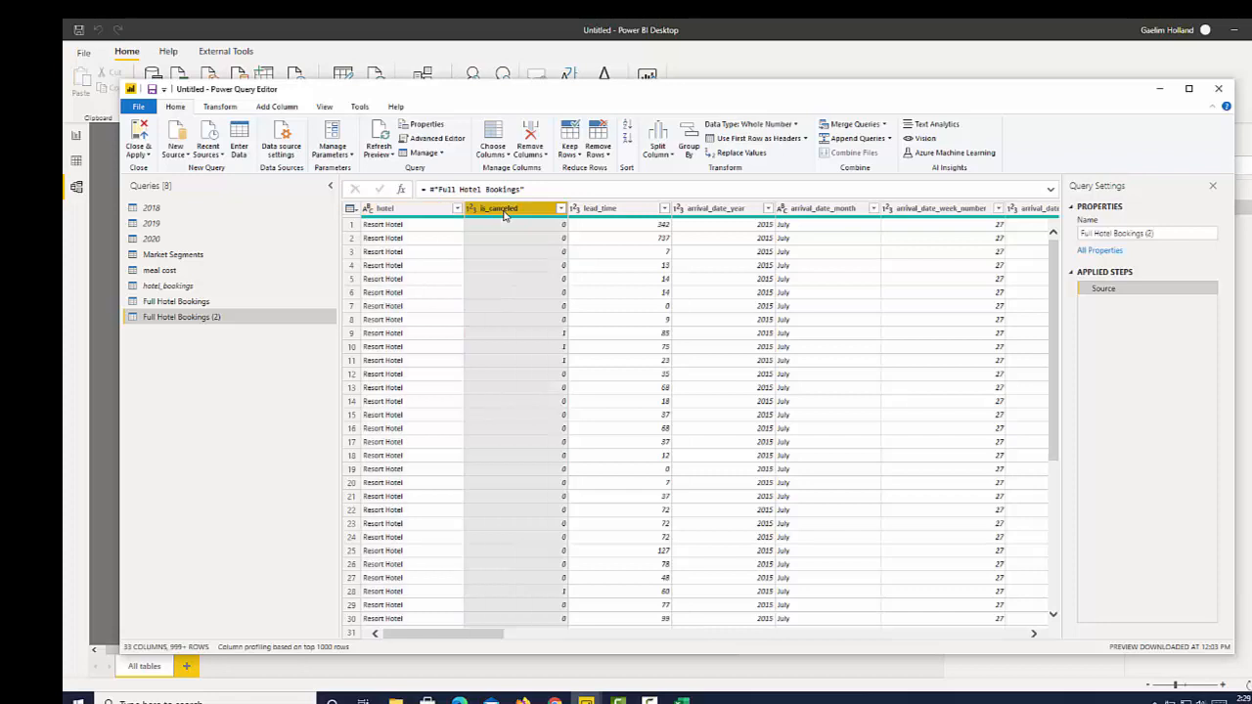
pyautogui.click(404, 212)
pyautogui.moveTo(484, 634); pyautogui.dragTo(1027, 551)
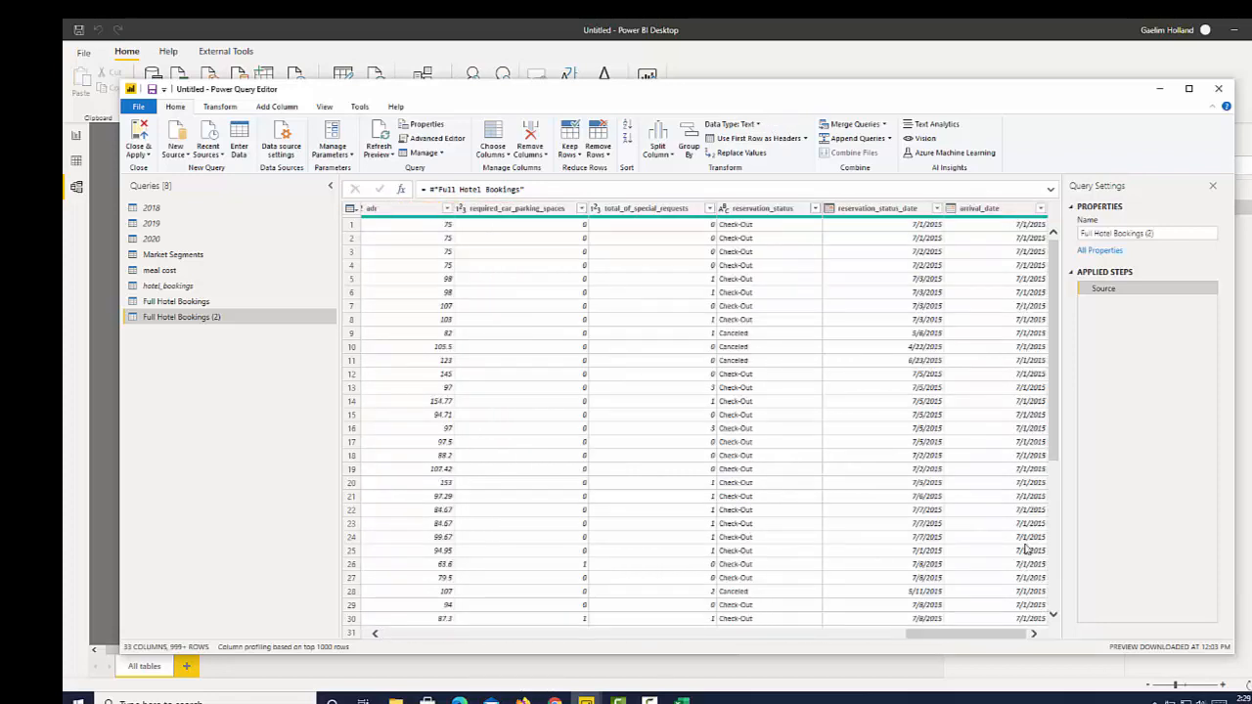
pyautogui.keyDown('shift'); pyautogui.click(979, 208); pyautogui.keyUp('shift')
pyautogui.moveTo(959, 635); pyautogui.dragTo(626, 631)
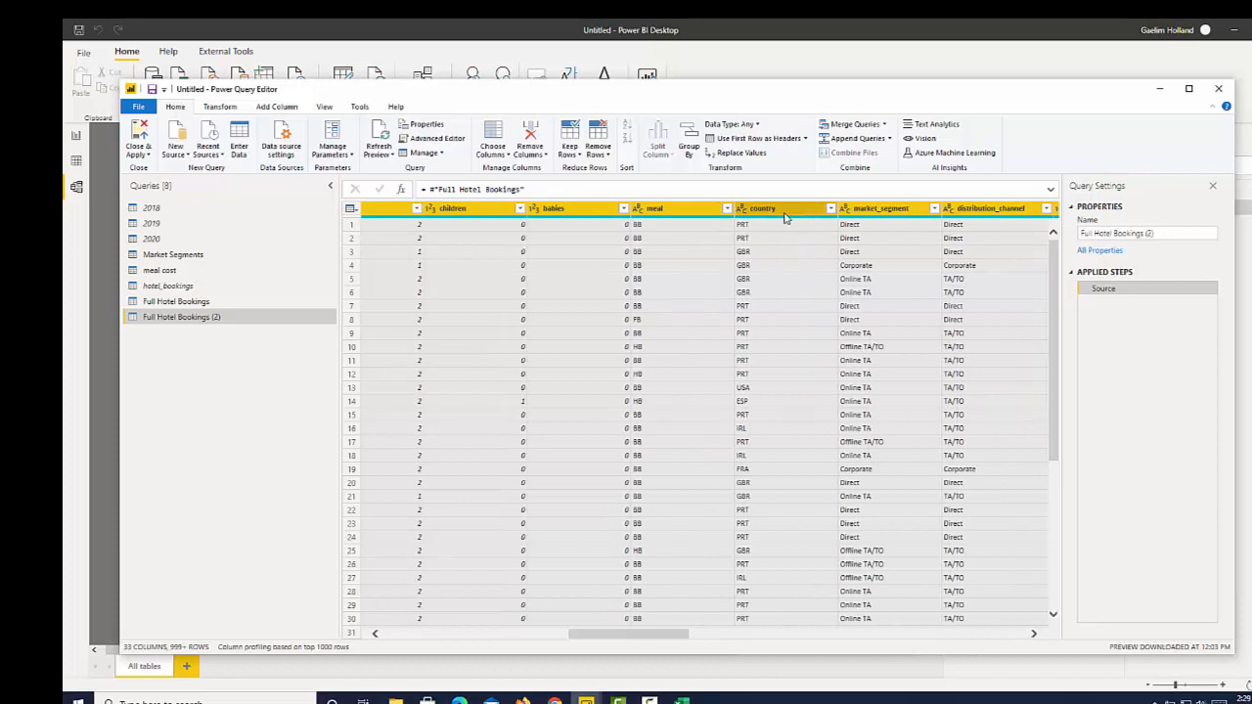
pyautogui.keyDown('ctrl'); pyautogui.click(780, 215); pyautogui.keyUp('ctrl')
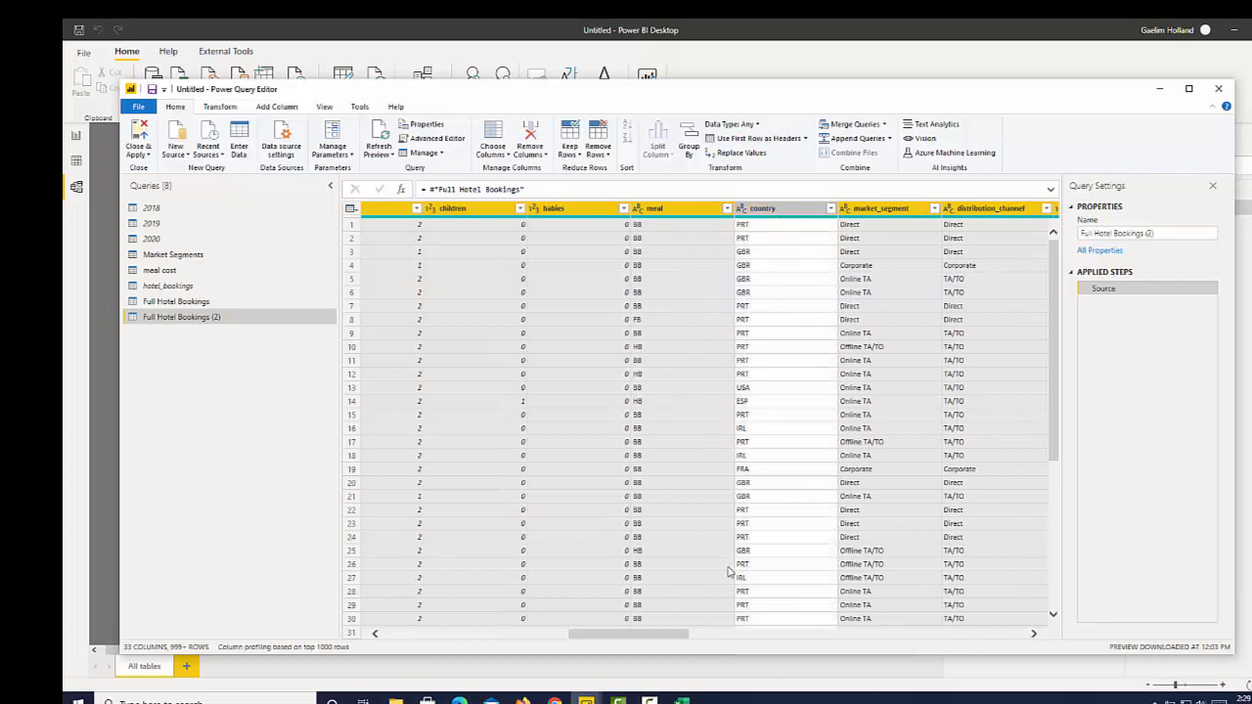
pyautogui.click(543, 155)
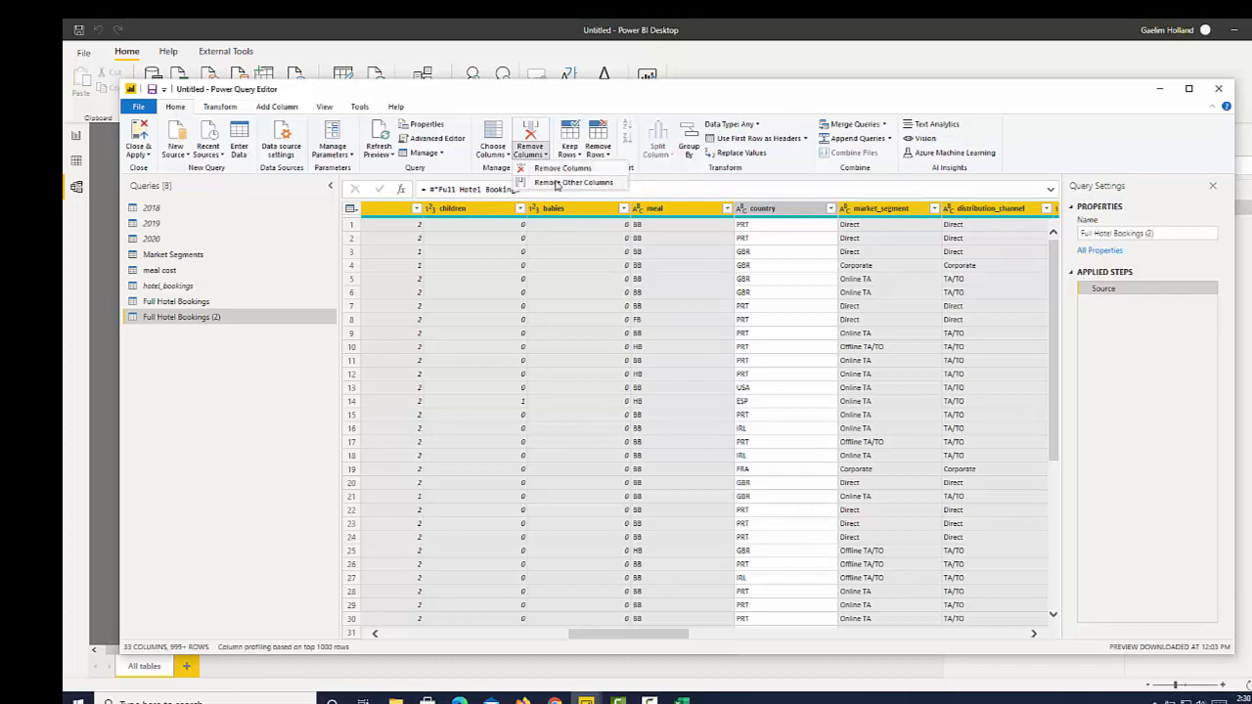
pyautogui.click(557, 183)
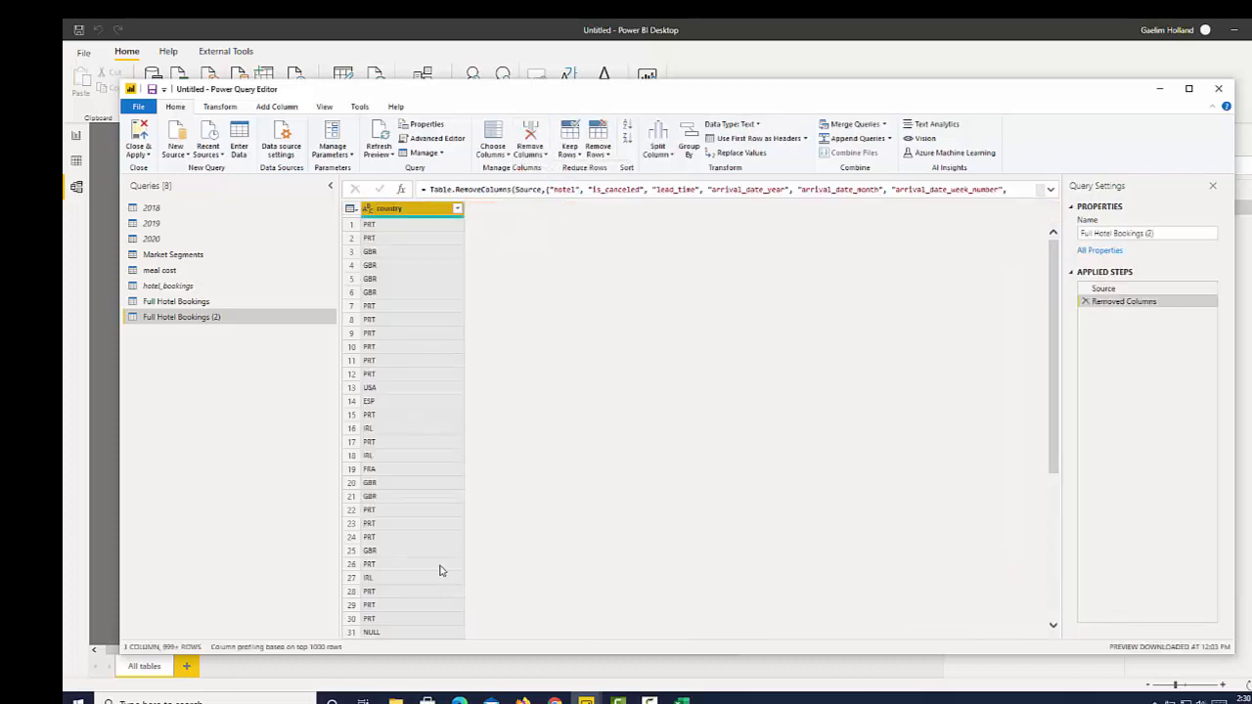
# Remove the duplicate rows from the country column of Full Hotel Bookings (2).
pyautogui.click(447, 456)
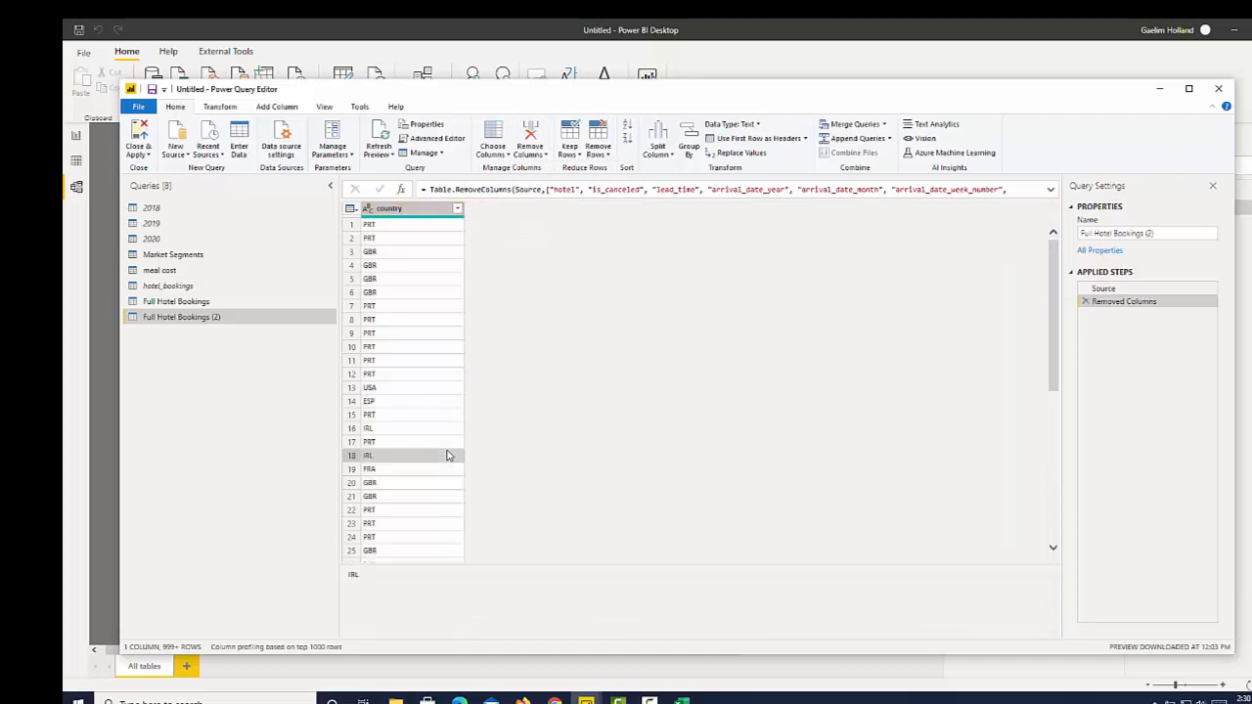
pyautogui.click(406, 209)
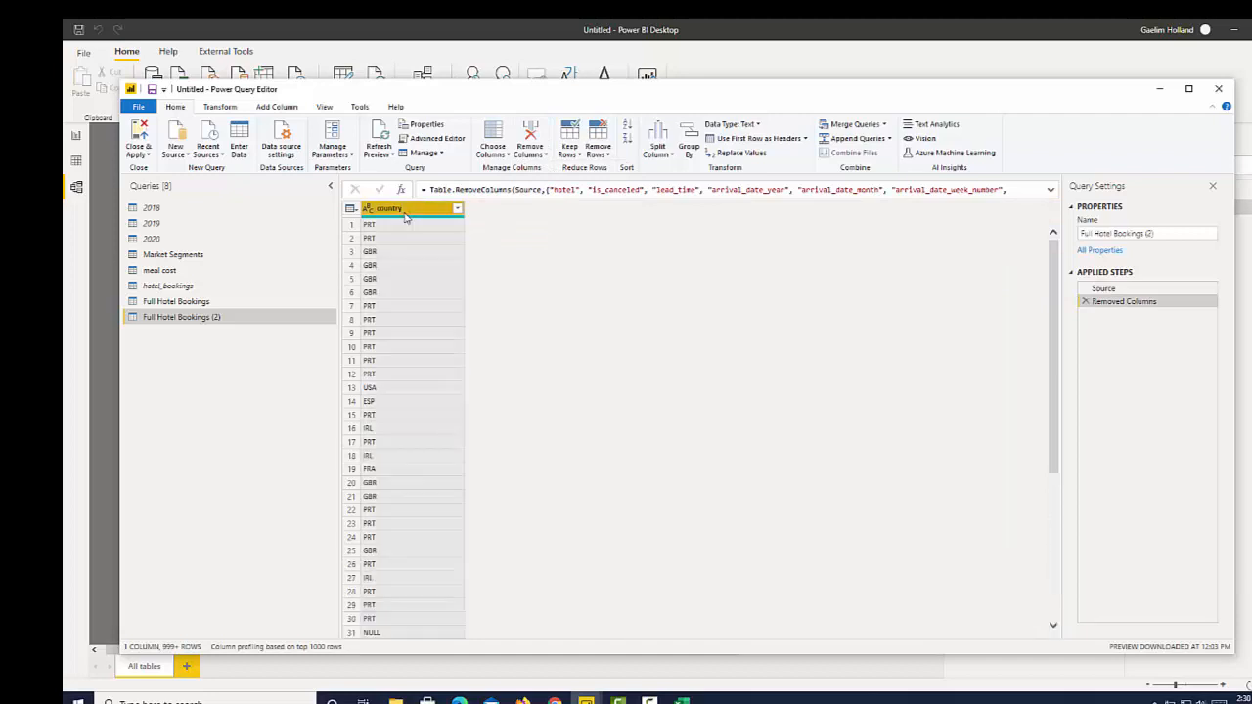
pyautogui.click(604, 156)
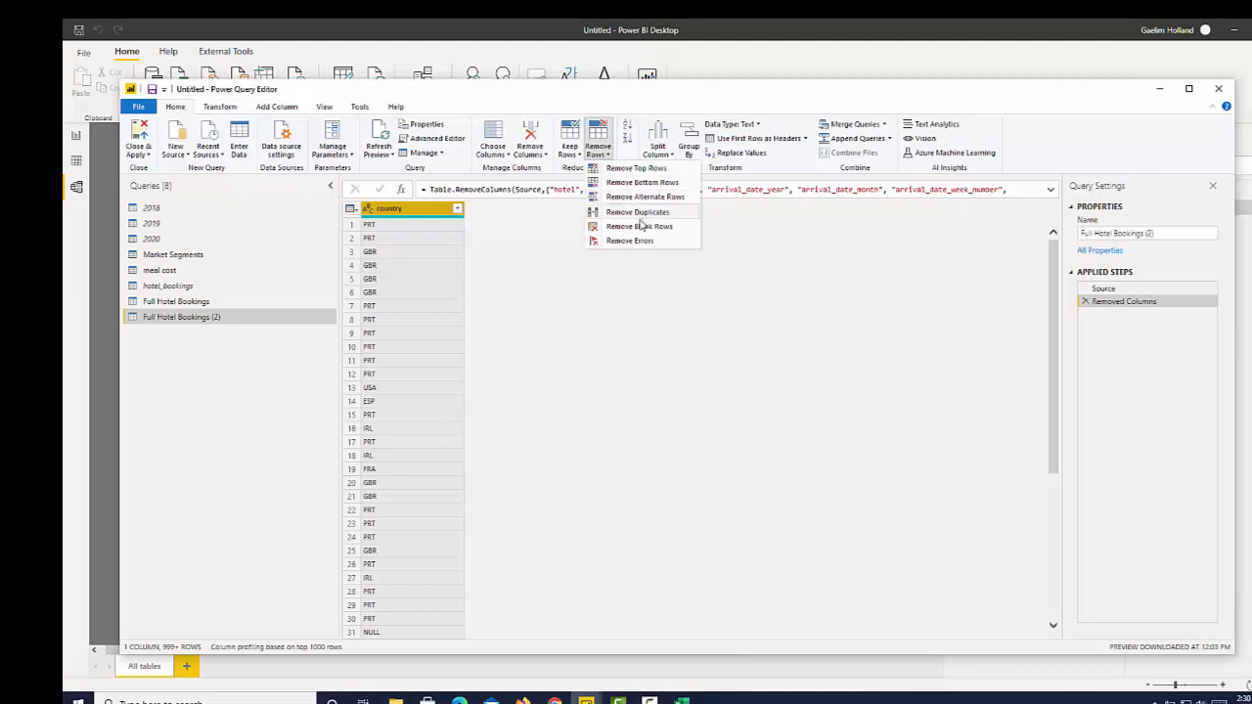
pyautogui.click(639, 217)
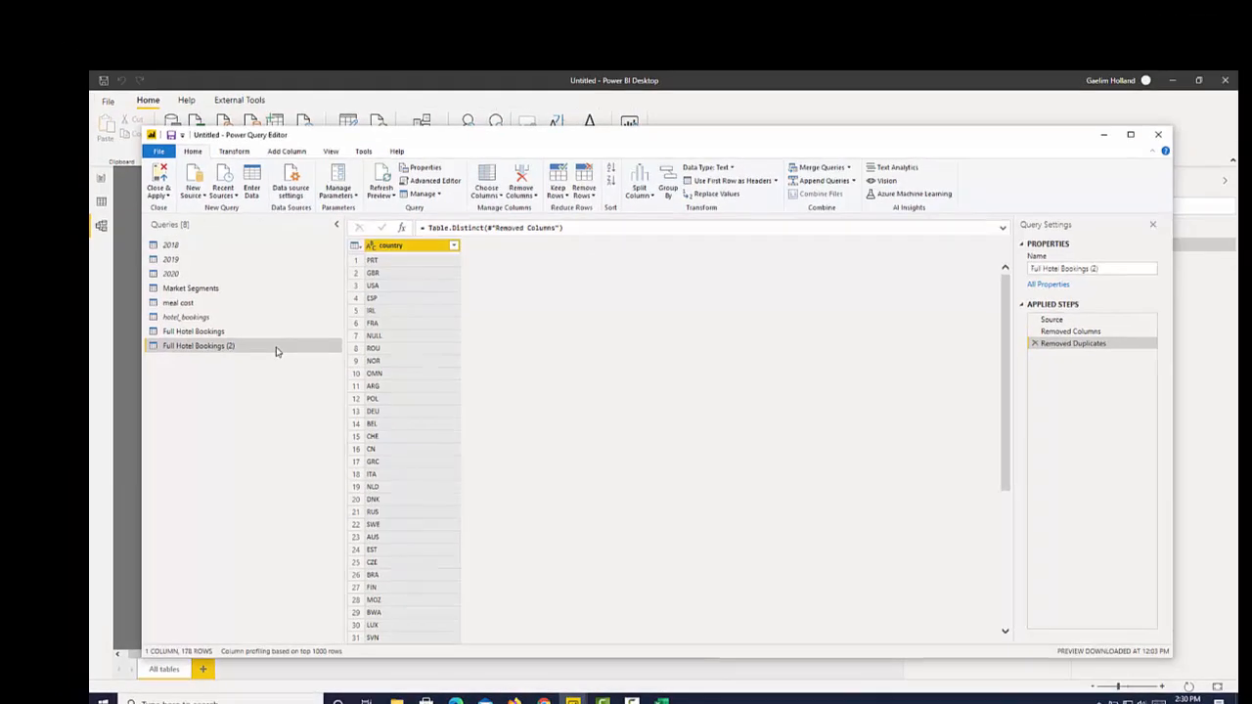
# Rename the Full Hotel Bookings (2) query as Country Reference.
pyautogui.doubleClick(262, 318)
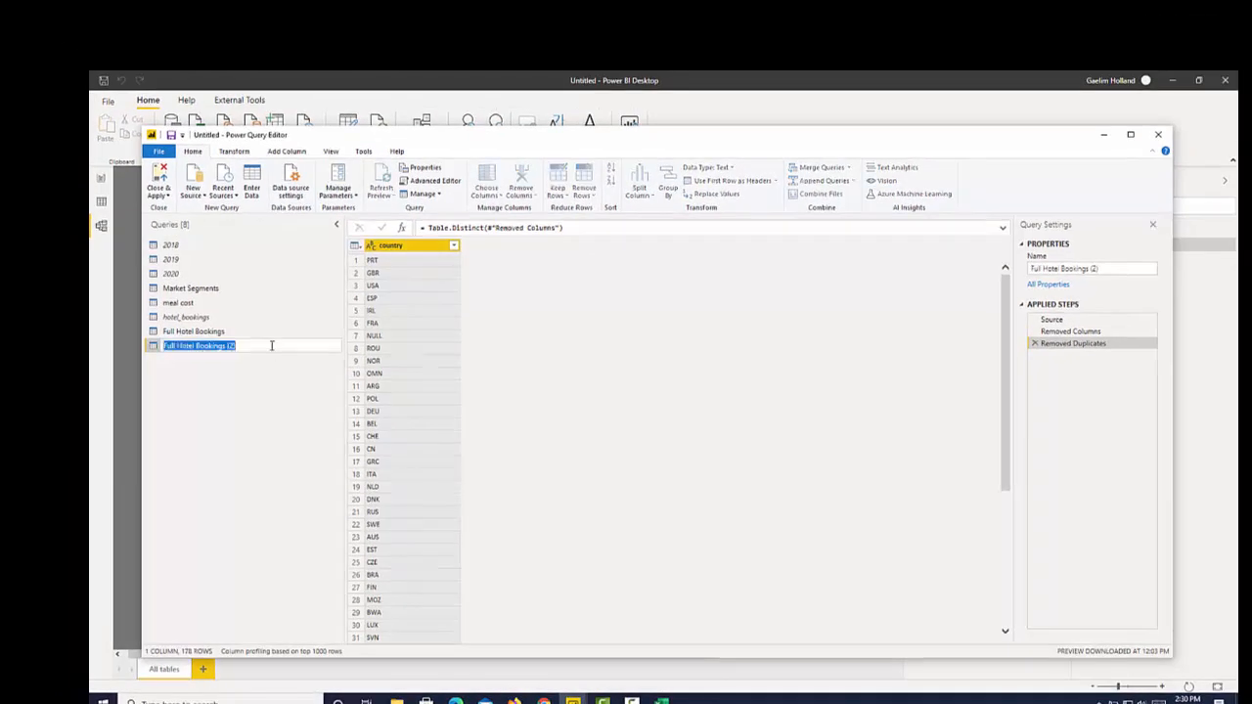
pyautogui.write('Co')
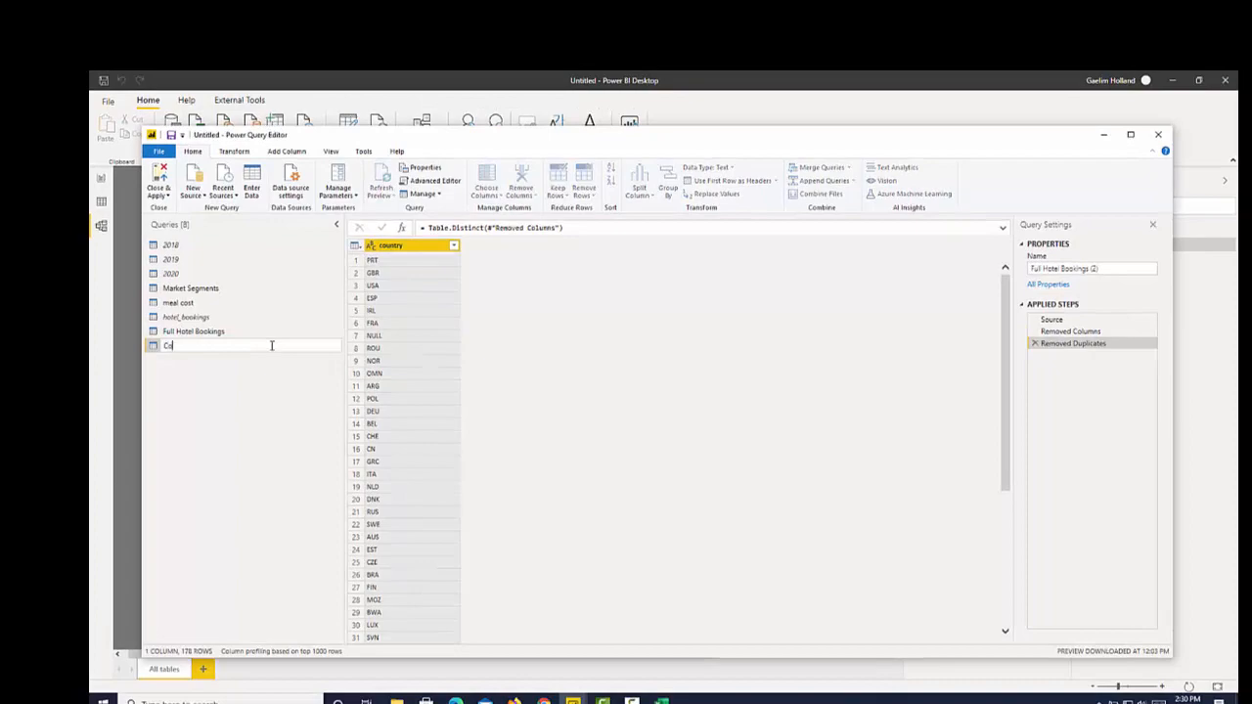
pyautogui.write('untry Reference')
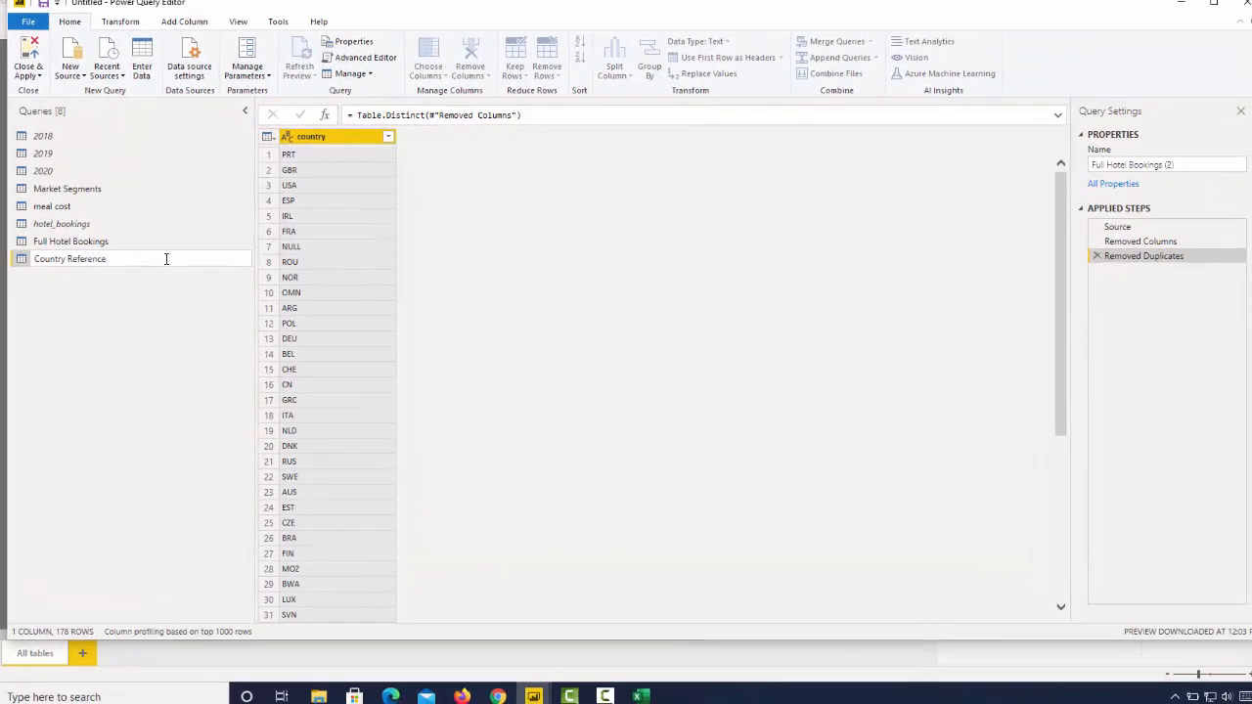
pyautogui.press('Return')
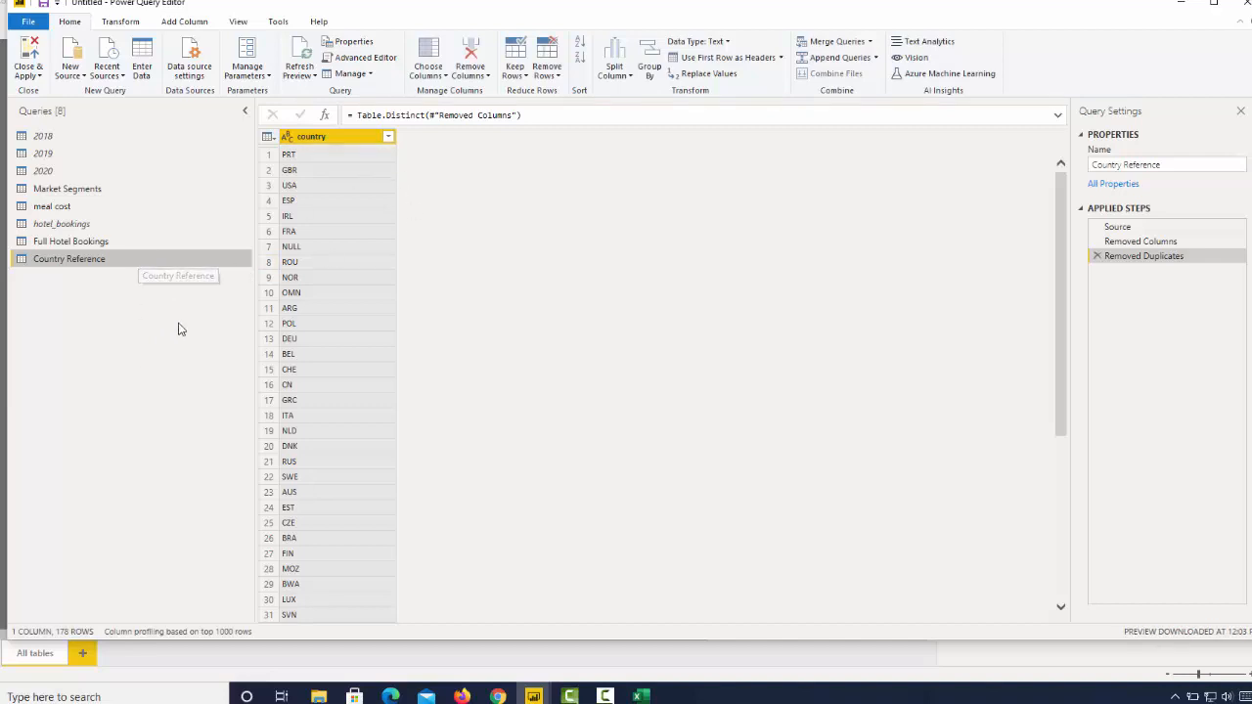
# Start a new web source query, switch to the browser and copy the URL of Wikipedia's List of ISO 3166 country codes page.
pyautogui.click(73, 76)
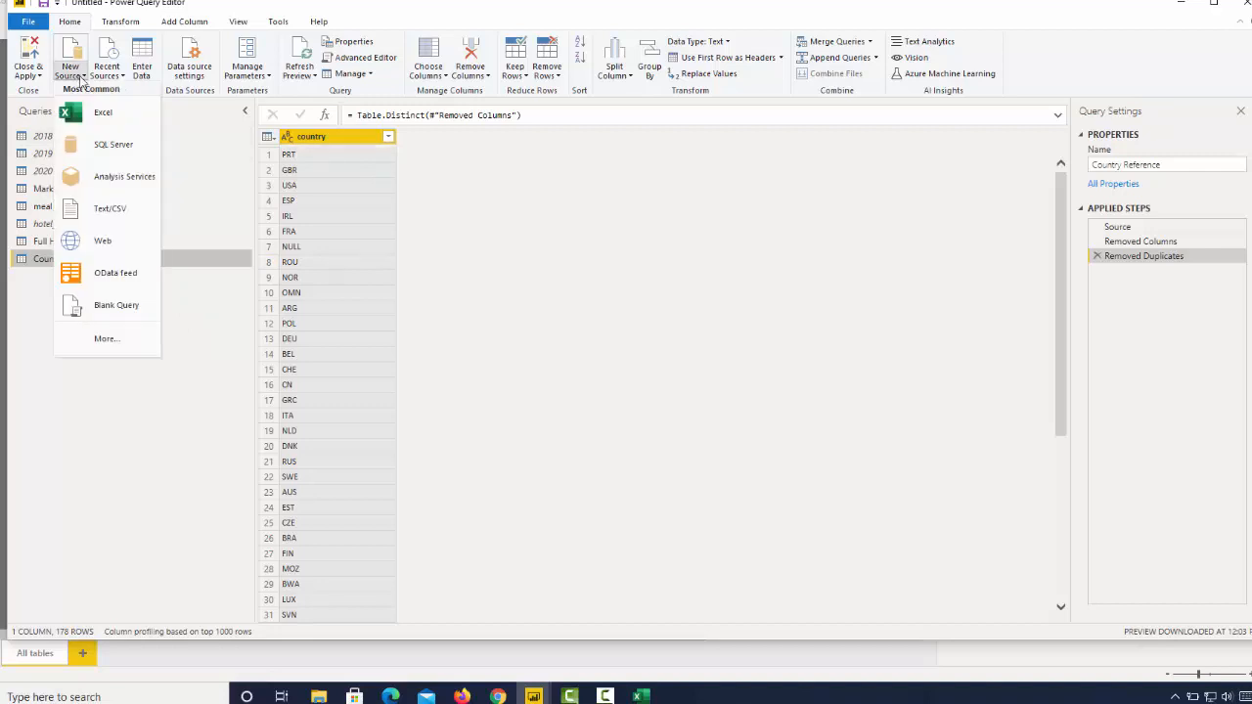
pyautogui.click(103, 240)
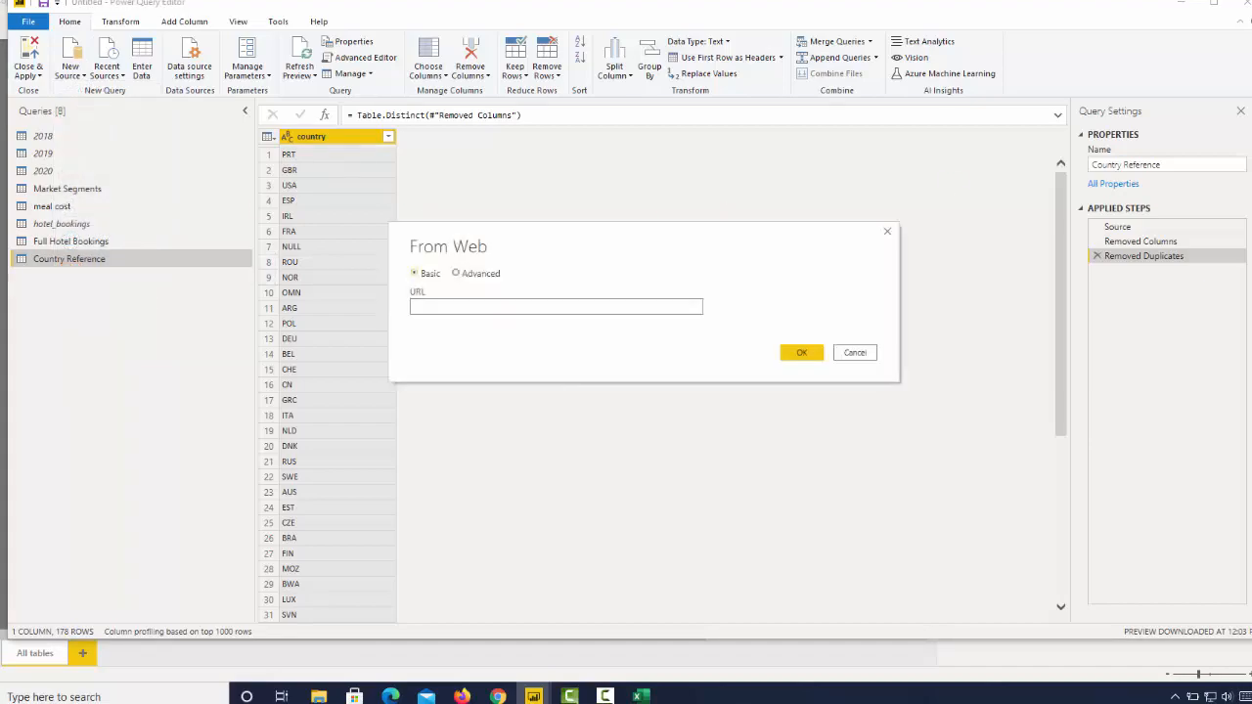
pyautogui.hotkey('alt', 'Tab')
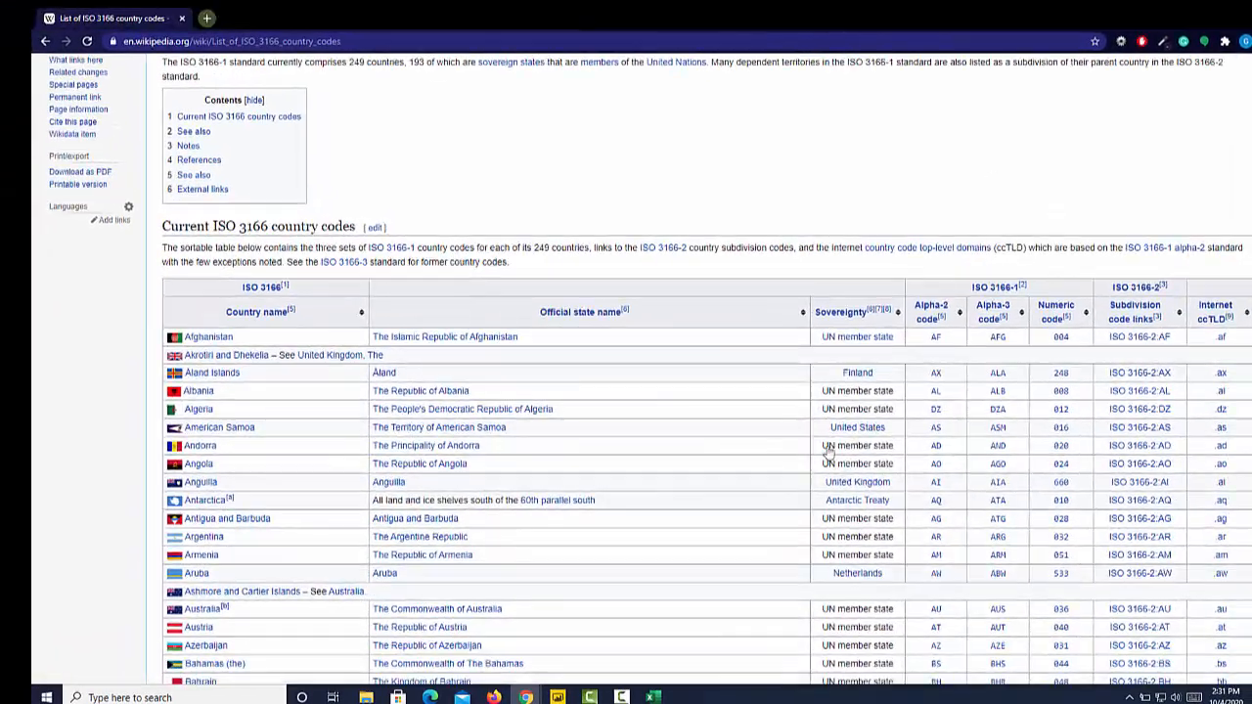
pyautogui.scroll(-10, 754, 454)
pyautogui.scroll(12, 754, 457)
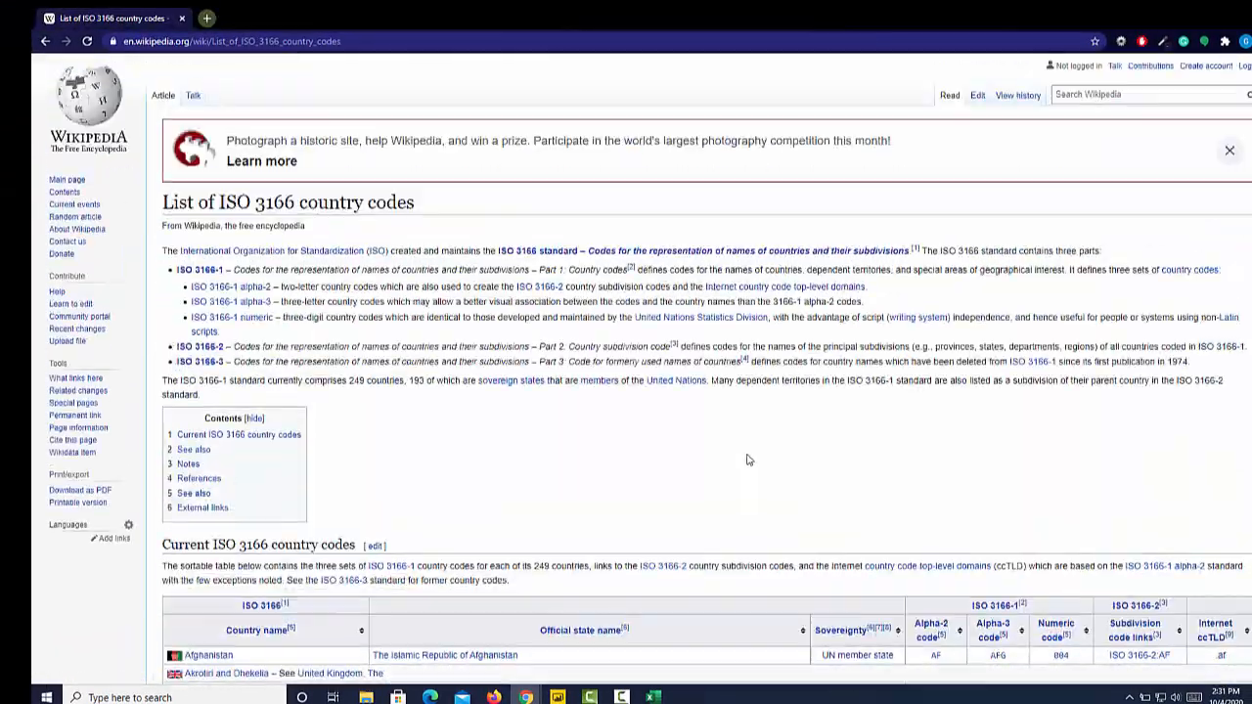
pyautogui.scroll(-12, 848, 497)
pyautogui.scroll(15, 848, 499)
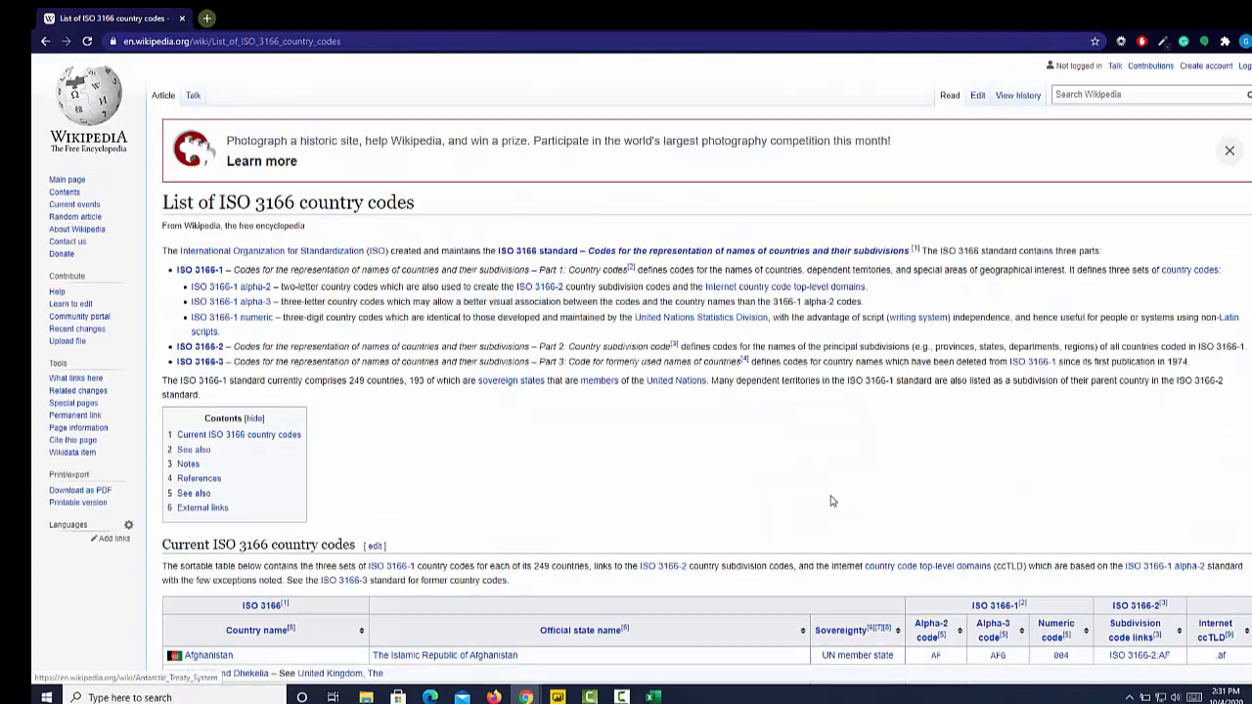
pyautogui.click(278, 41)
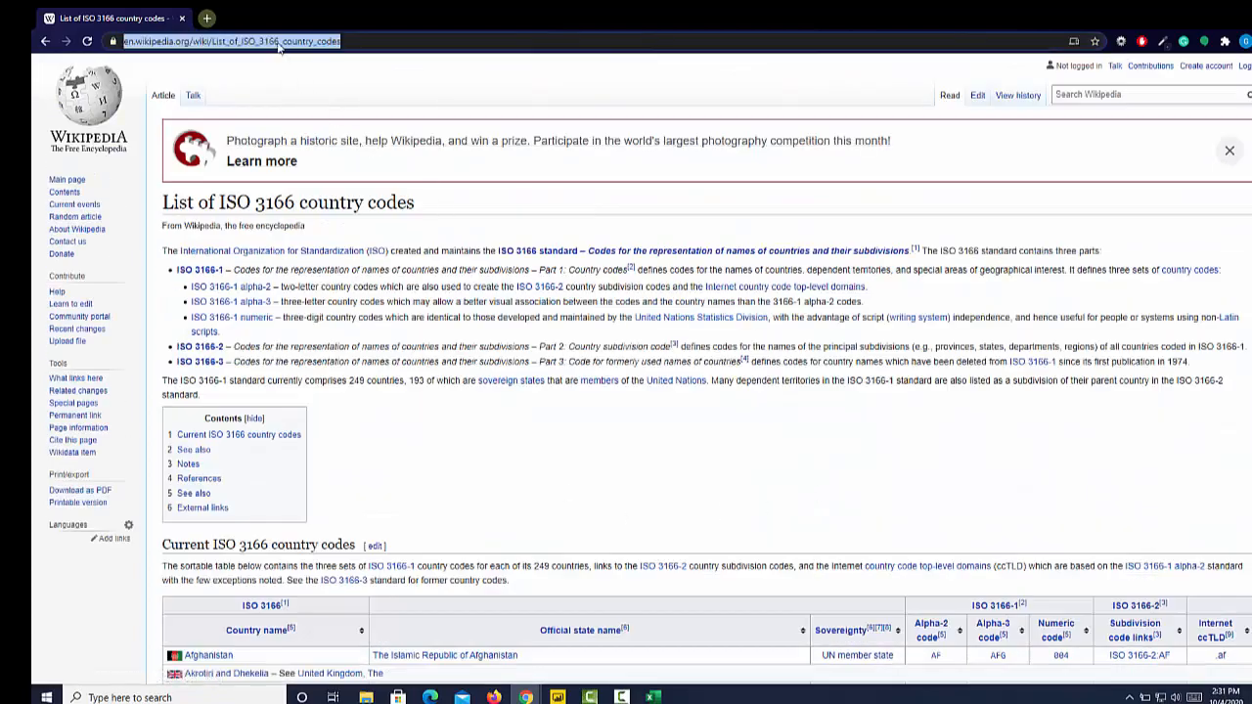
pyautogui.rightClick(278, 41)
pyautogui.click(313, 136)
pyautogui.click(1115, 21)
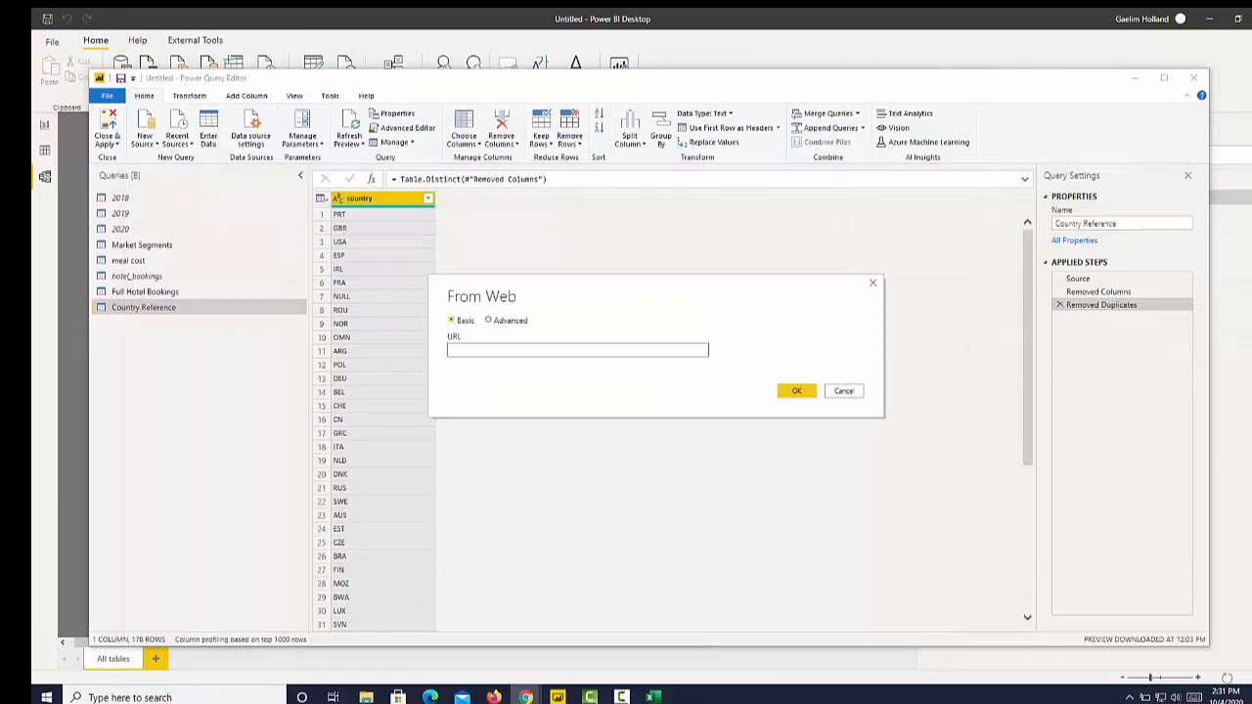
pyautogui.click(535, 350)
pyautogui.rightClick(537, 351)
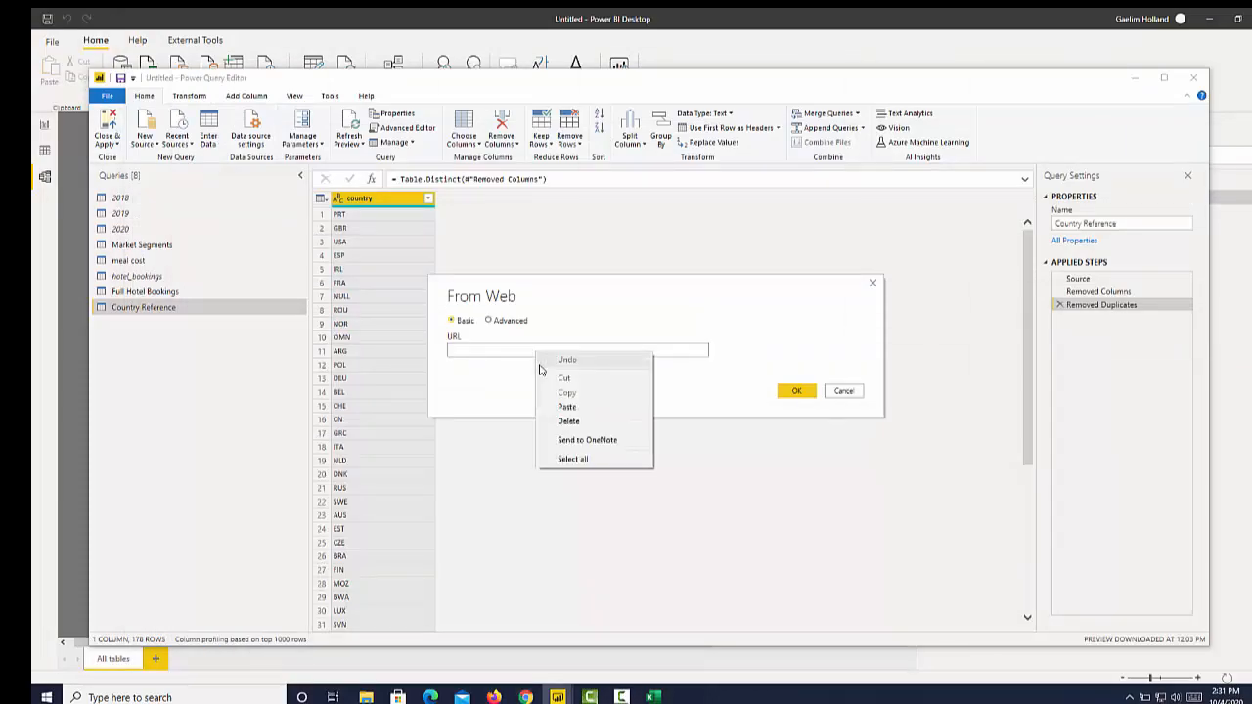
pyautogui.click(559, 405)
pyautogui.click(793, 393)
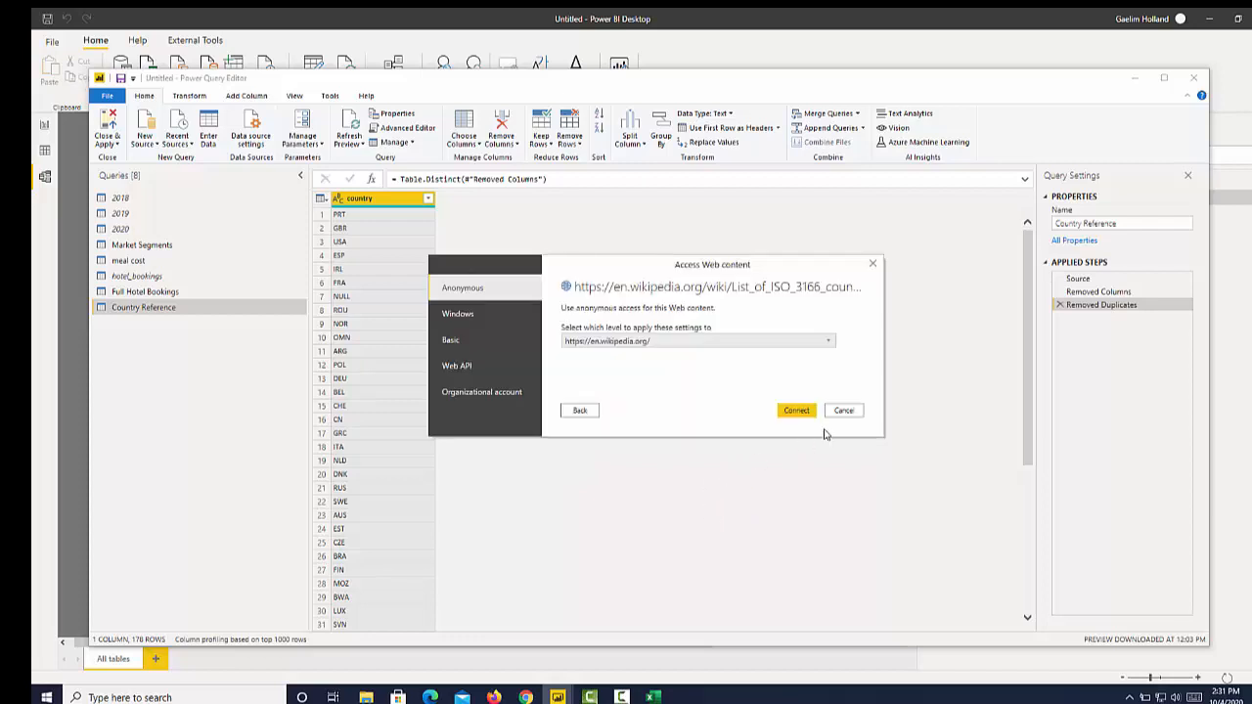
pyautogui.click(788, 415)
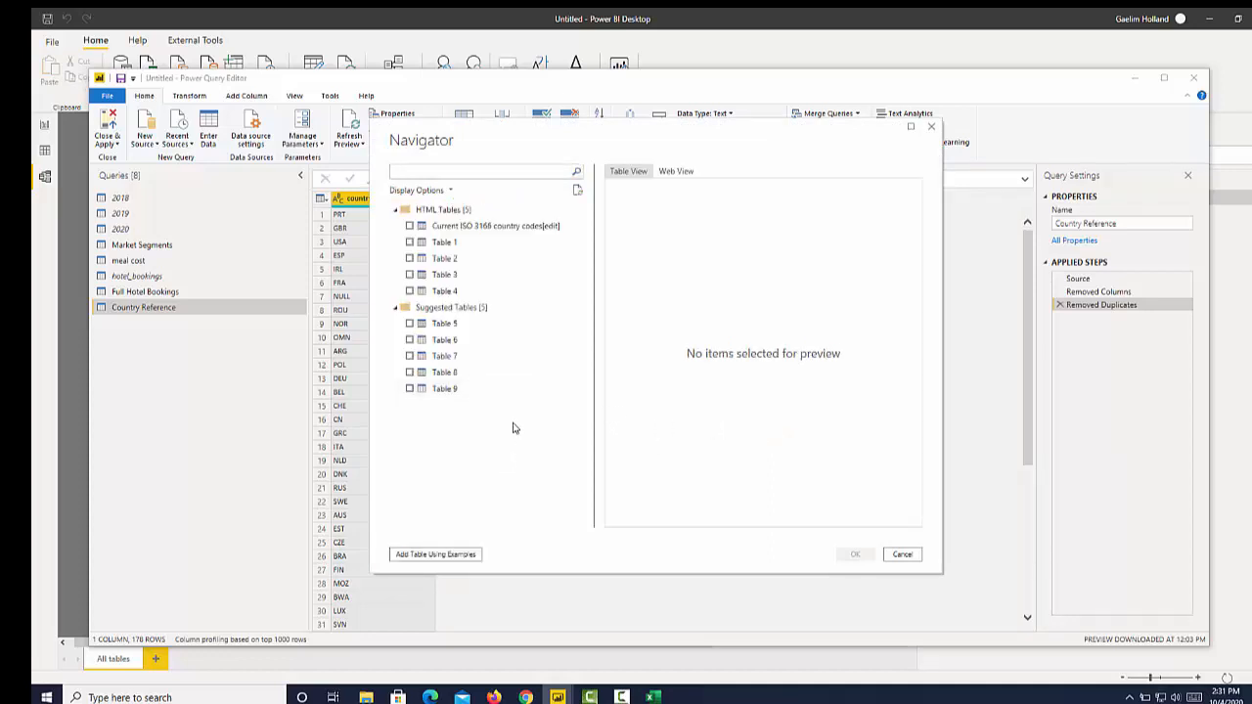
# Preview the Current ISO 3166 country codes table and the other tables found on the Wikipedia page to identify the one with country codes.
pyautogui.click(409, 228)
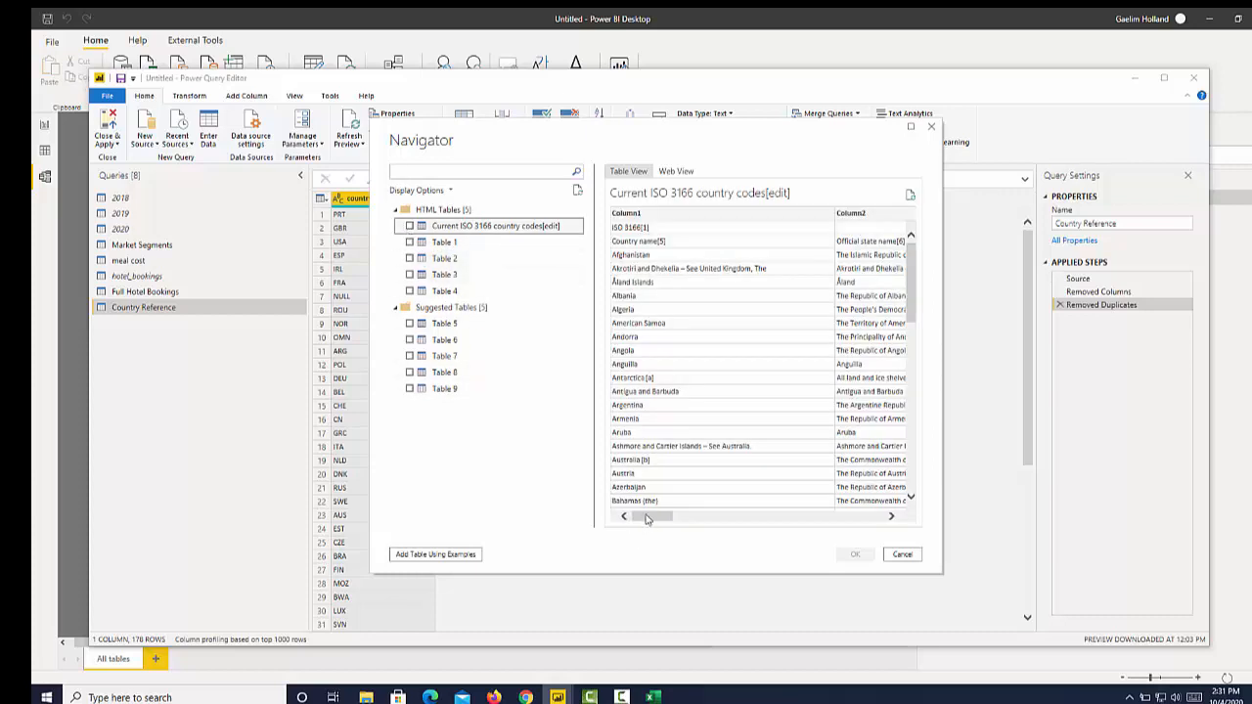
pyautogui.moveTo(645, 519); pyautogui.dragTo(753, 509)
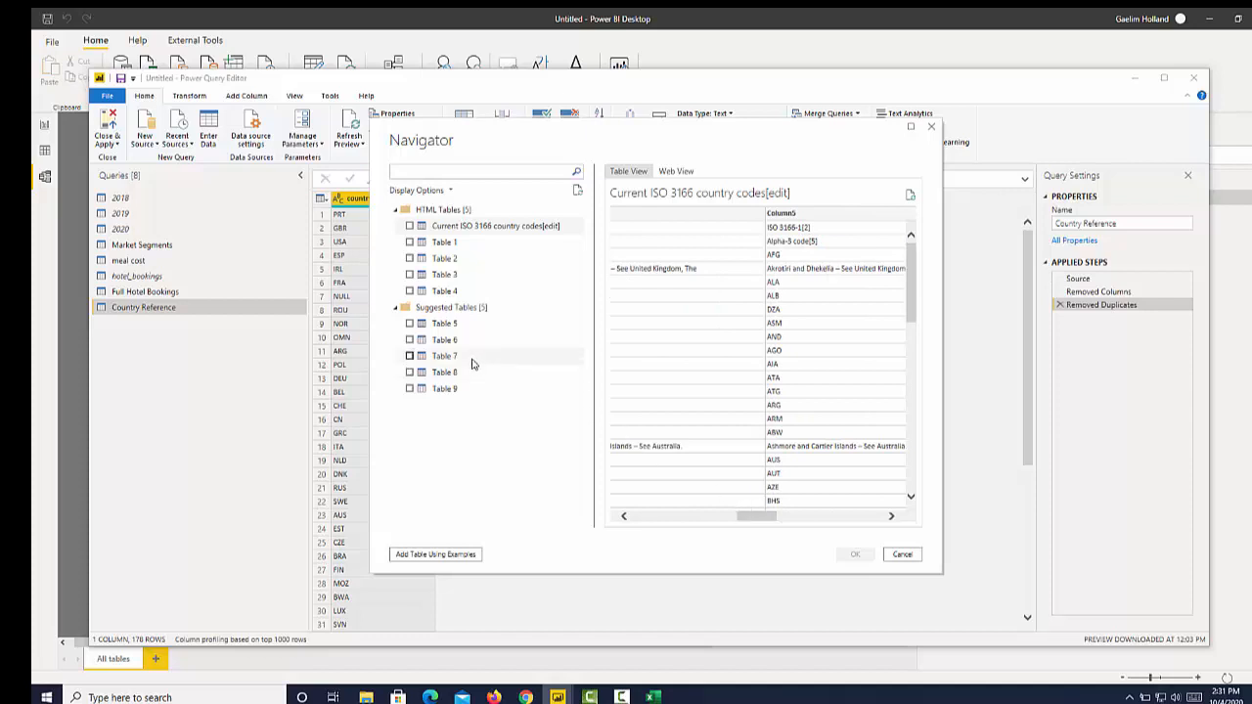
pyautogui.click(439, 244)
pyautogui.click(437, 260)
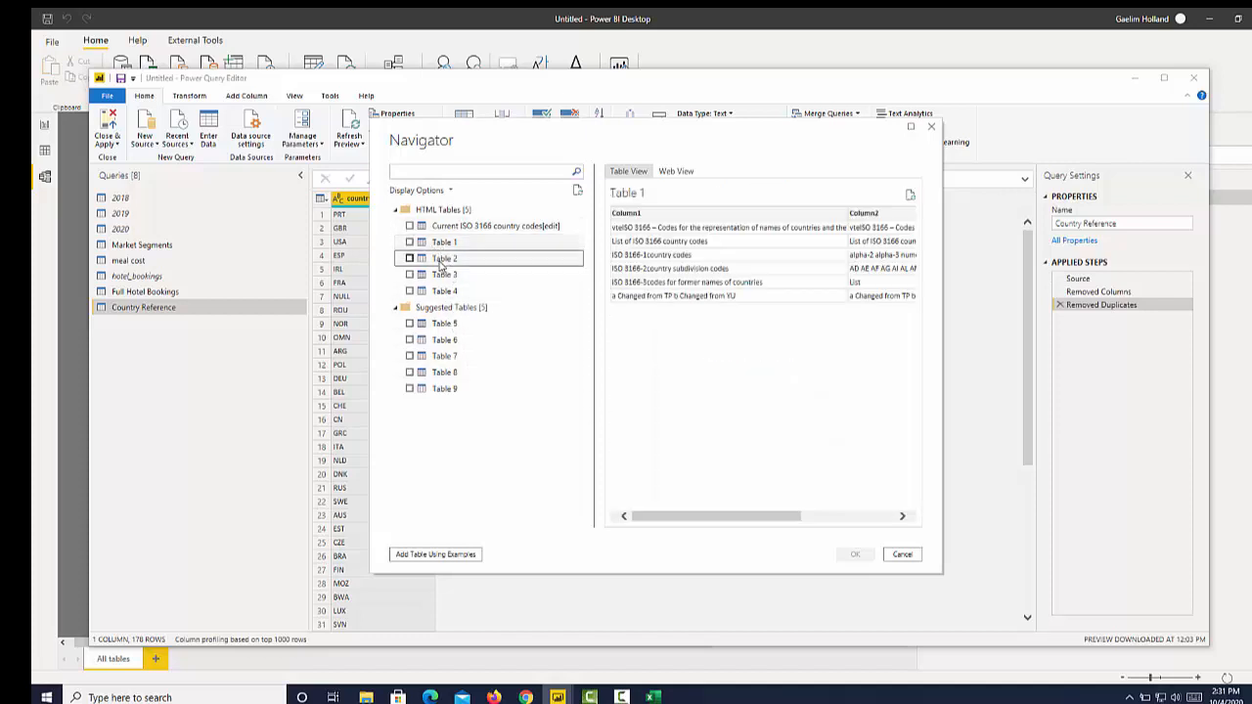
pyautogui.click(437, 292)
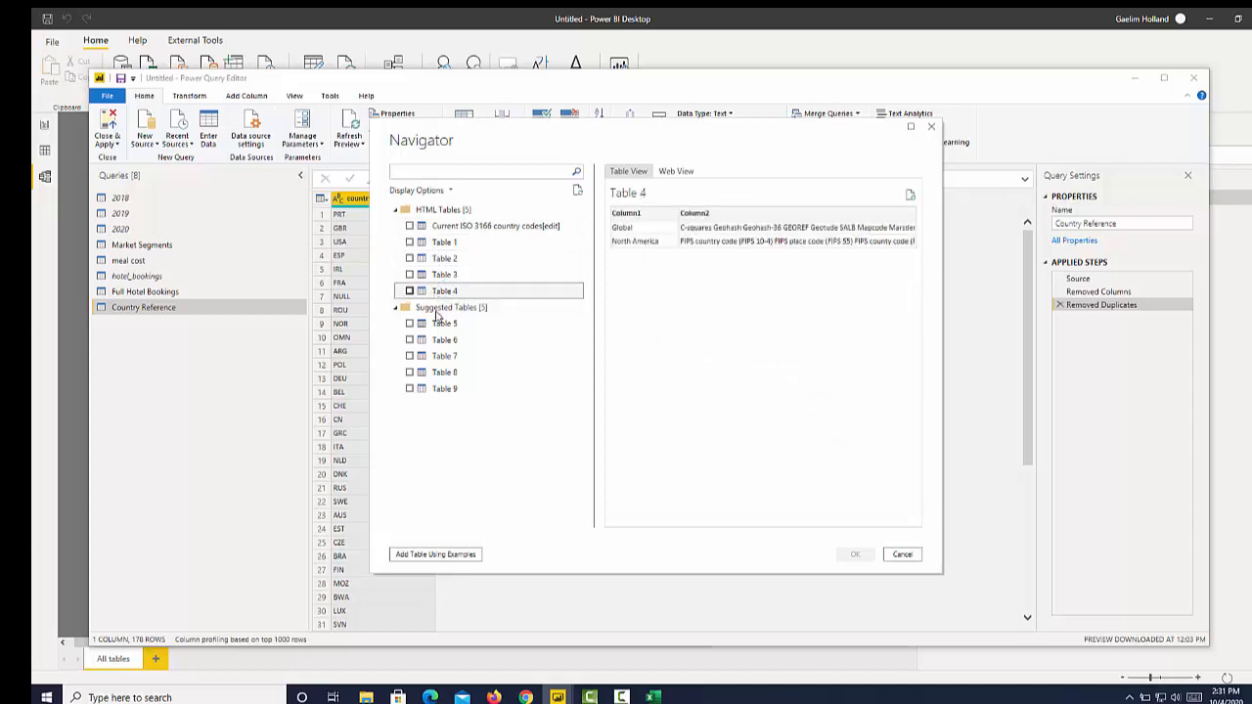
pyautogui.click(435, 323)
pyautogui.click(434, 356)
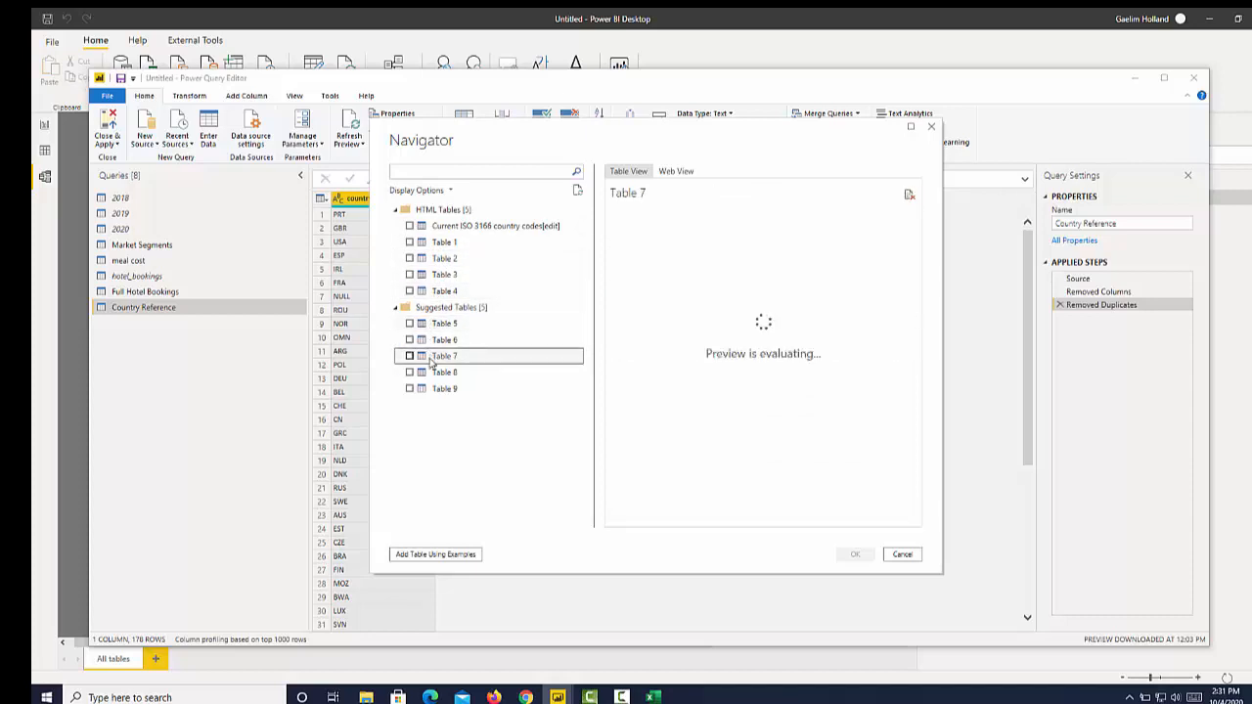
pyautogui.click(433, 372)
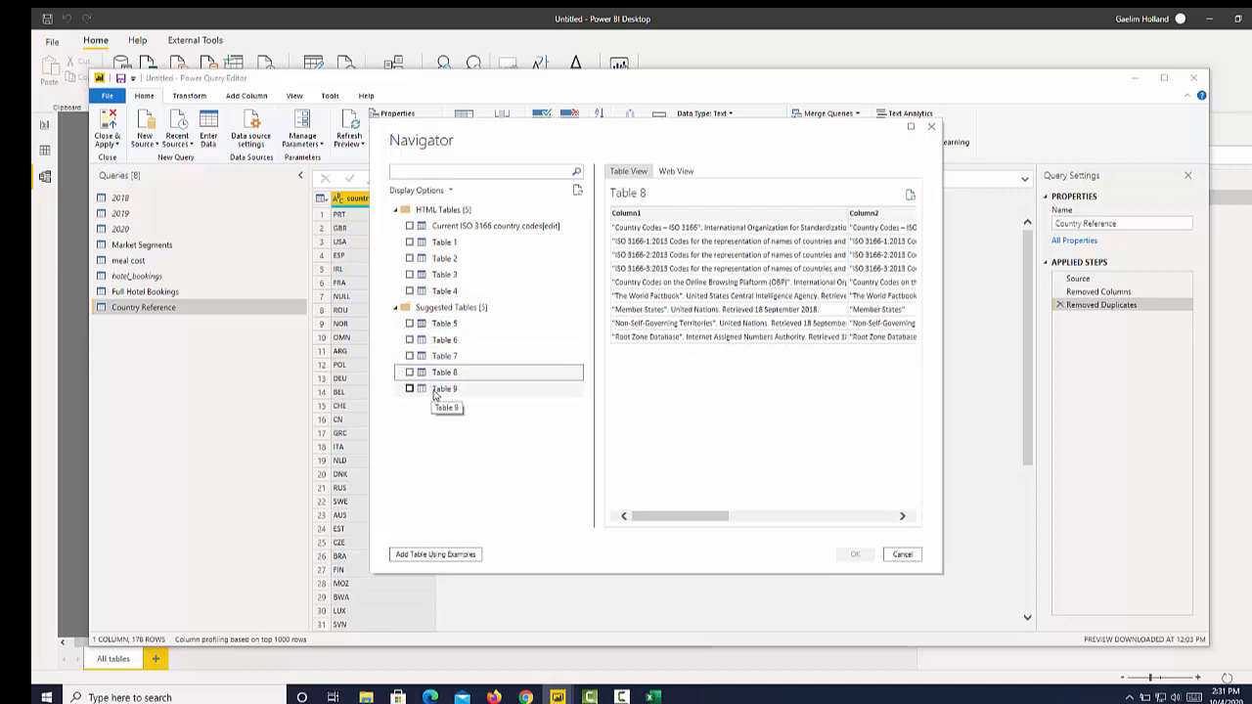
pyautogui.click(434, 389)
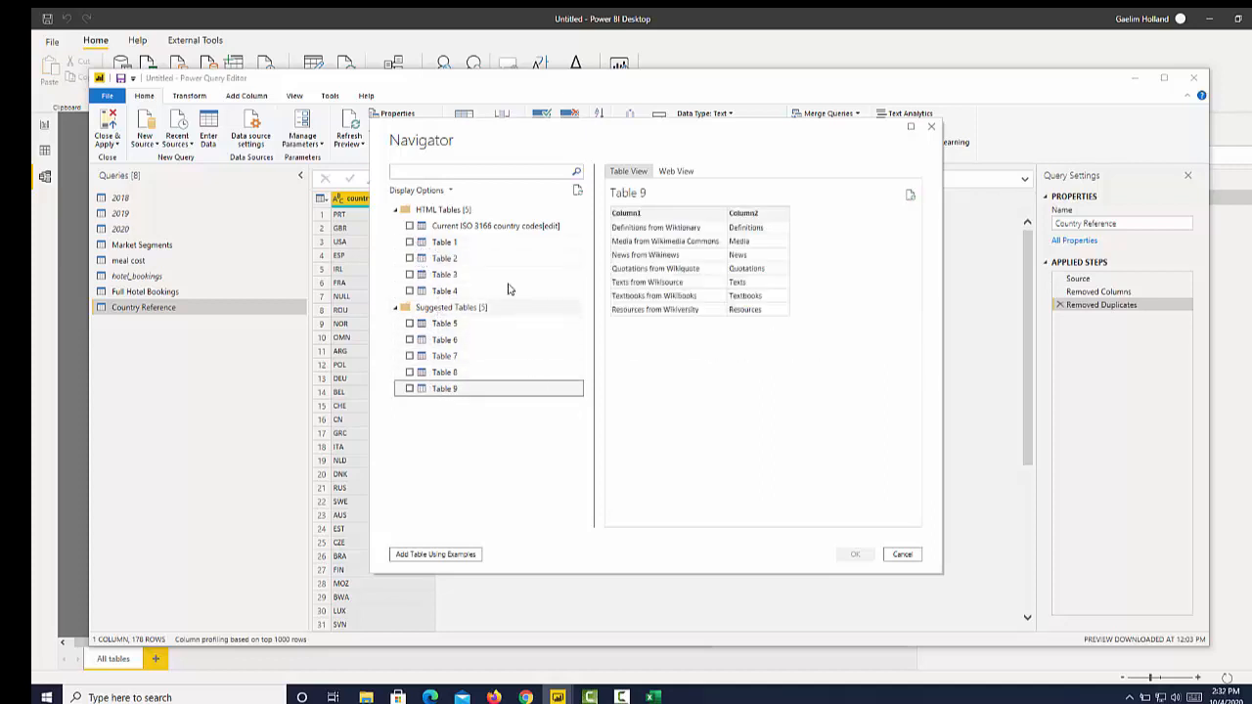
# Choose the Current ISO 3166 country codes[edit] table, check its code columns in the preview and load it as a query.
pyautogui.click(410, 226)
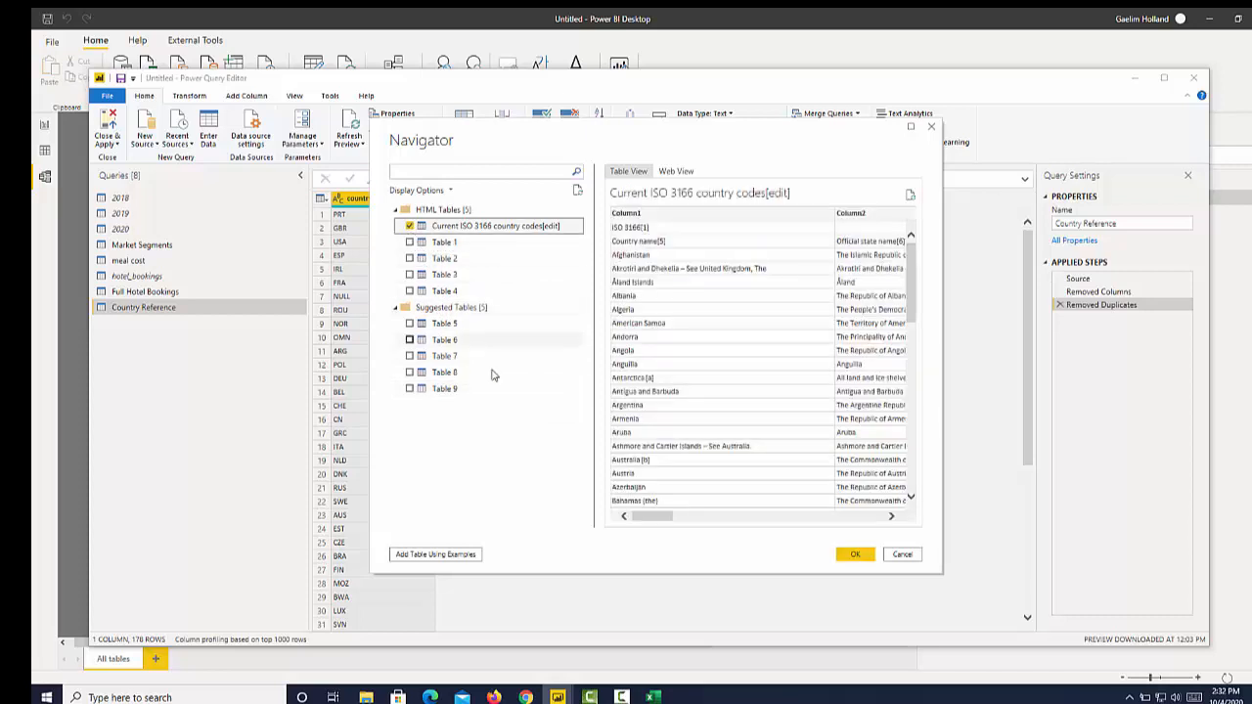
pyautogui.moveTo(658, 522); pyautogui.dragTo(734, 511)
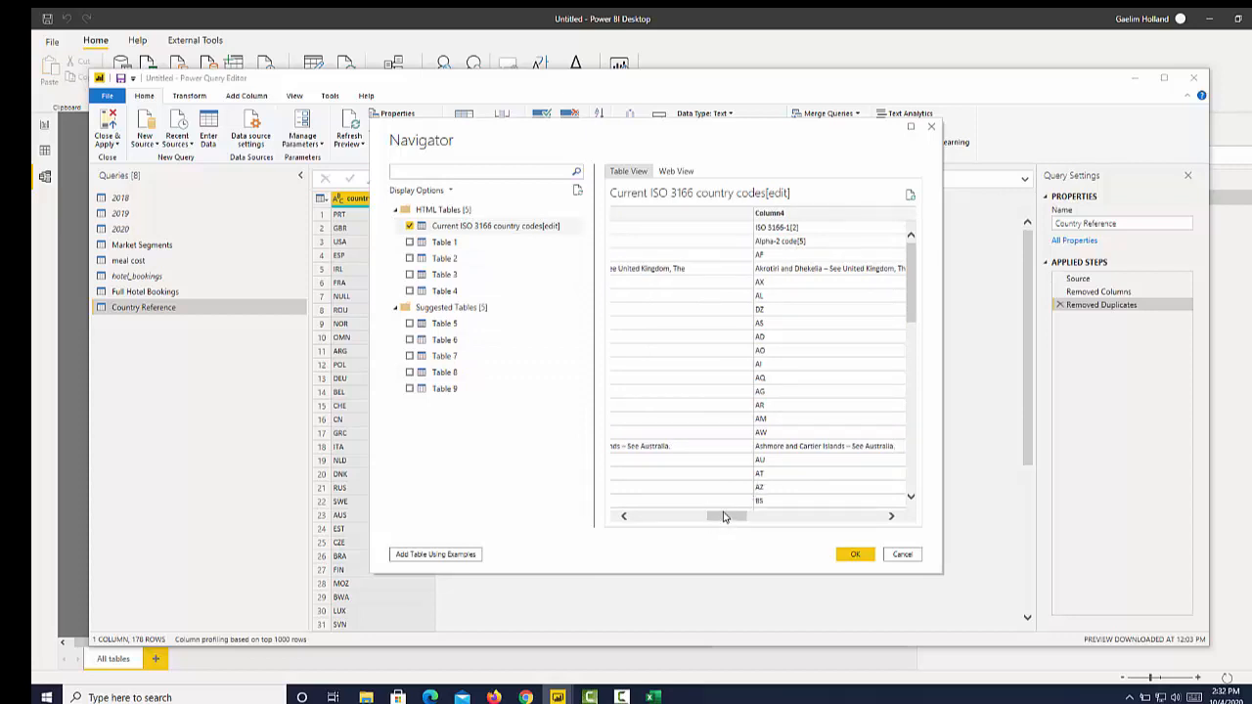
pyautogui.moveTo(735, 519)
pyautogui.mouseDown()
pyautogui.moveTo(768, 518)
pyautogui.moveTo(724, 518)
pyautogui.mouseUp()
pyautogui.click(841, 556)
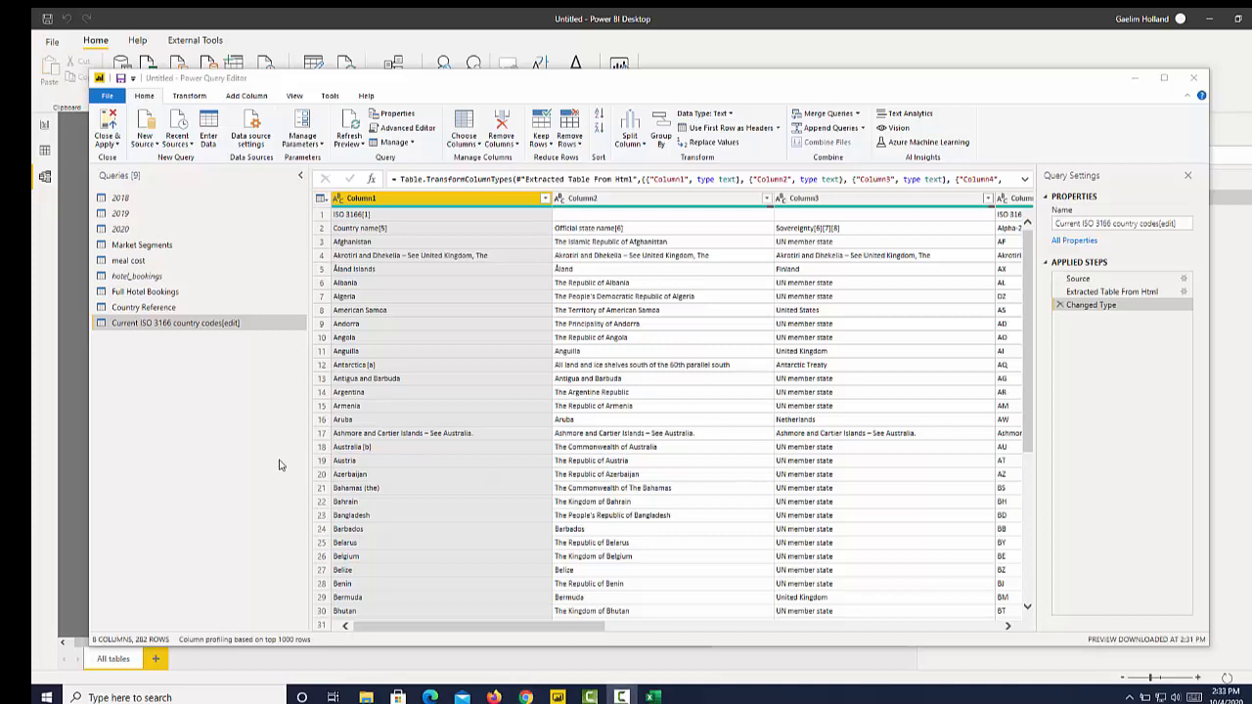
# Set up a merge of Country Reference with Current ISO 3166 country codes[edit], matching the country column to Column4.
pyautogui.click(115, 310)
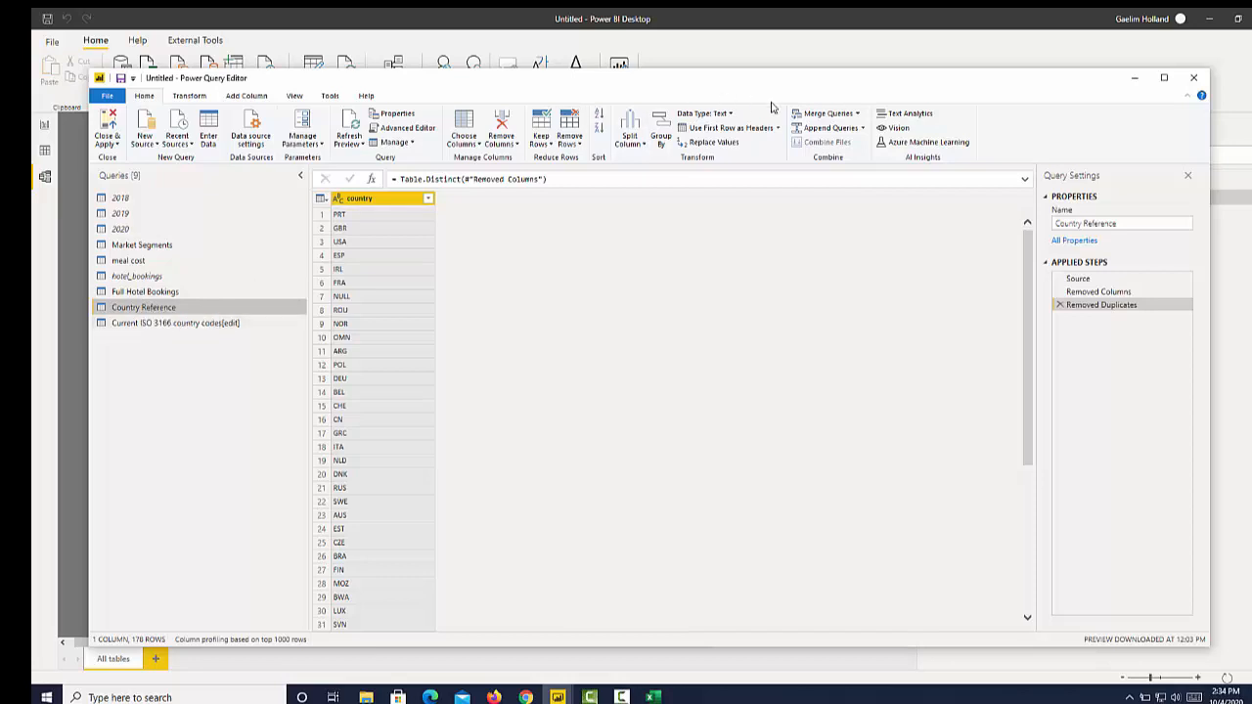
pyautogui.click(857, 114)
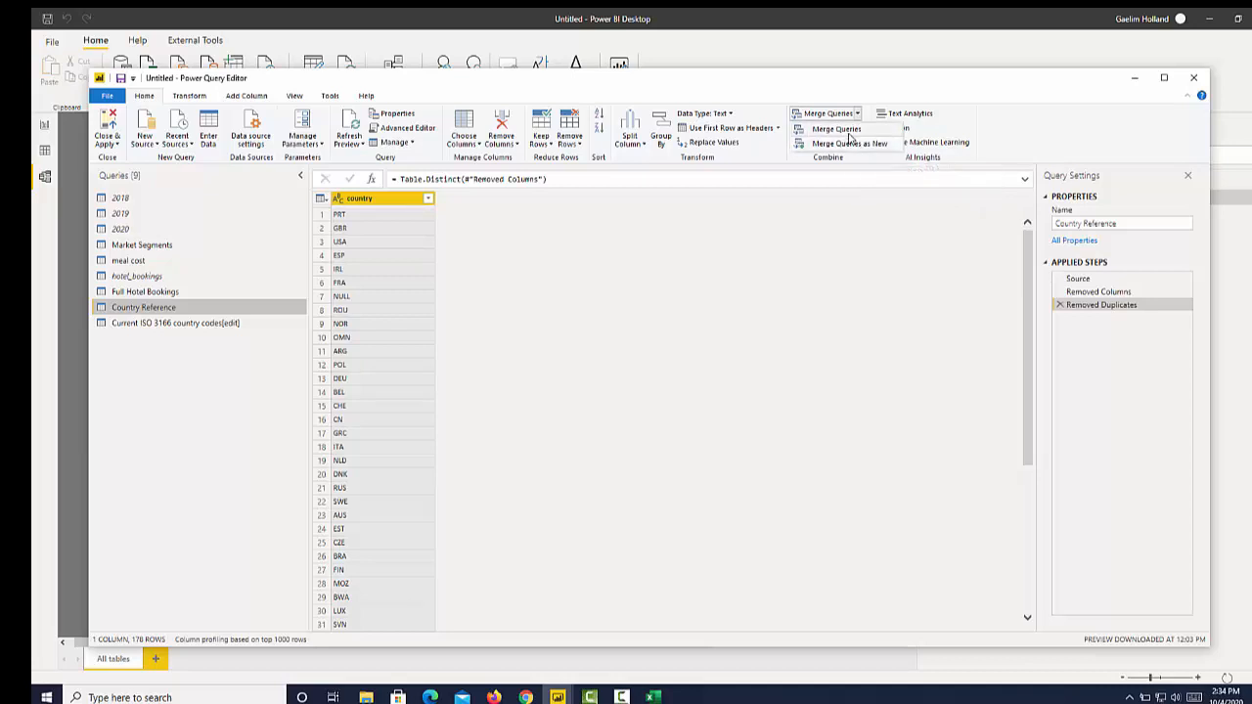
pyautogui.click(850, 144)
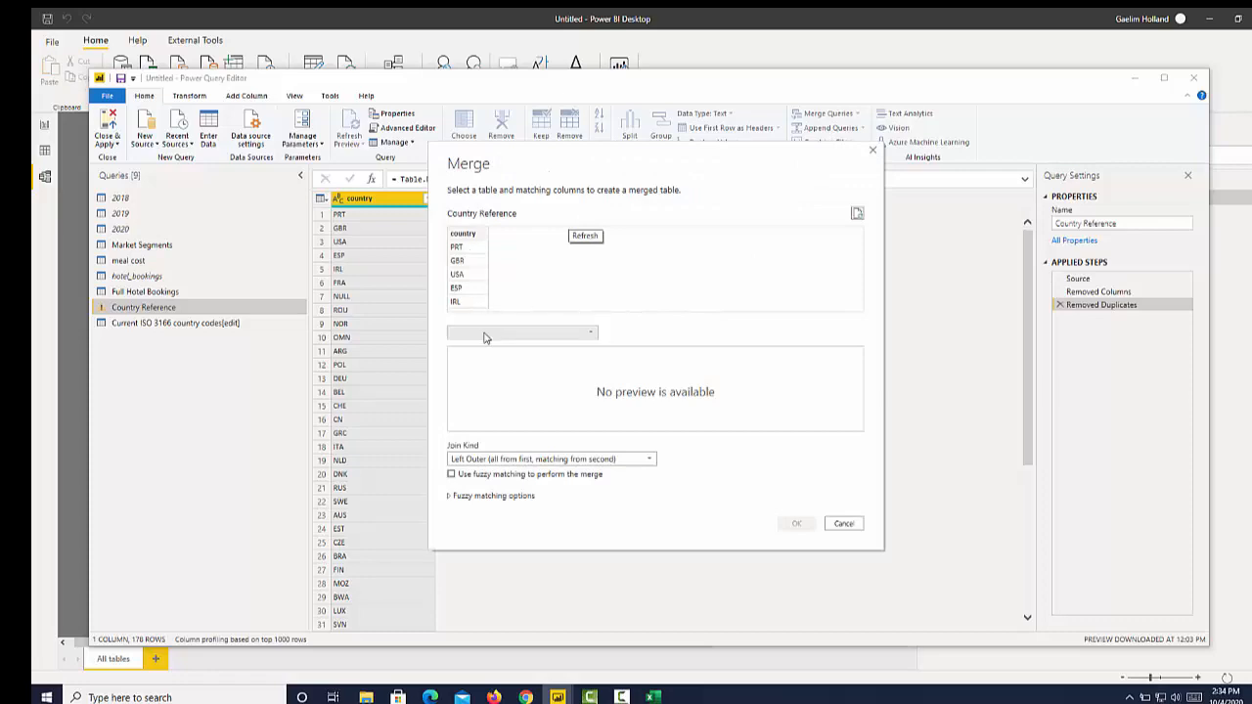
pyautogui.click(486, 337)
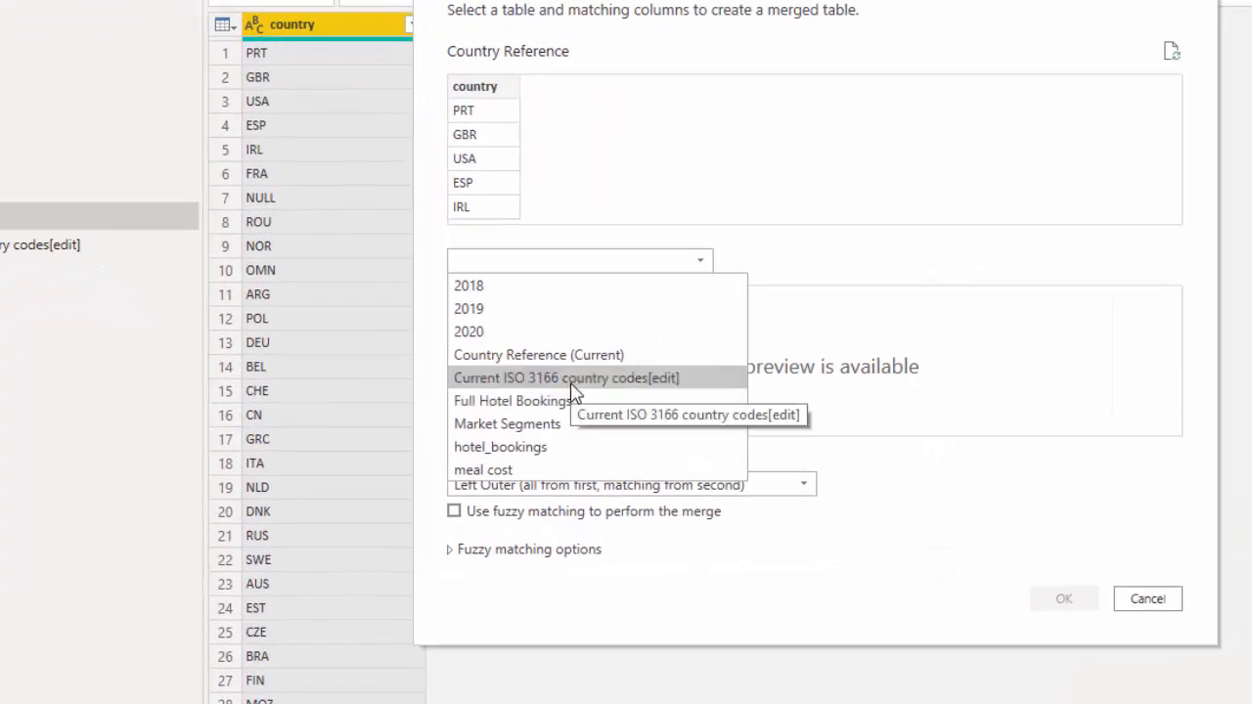
pyautogui.click(531, 377)
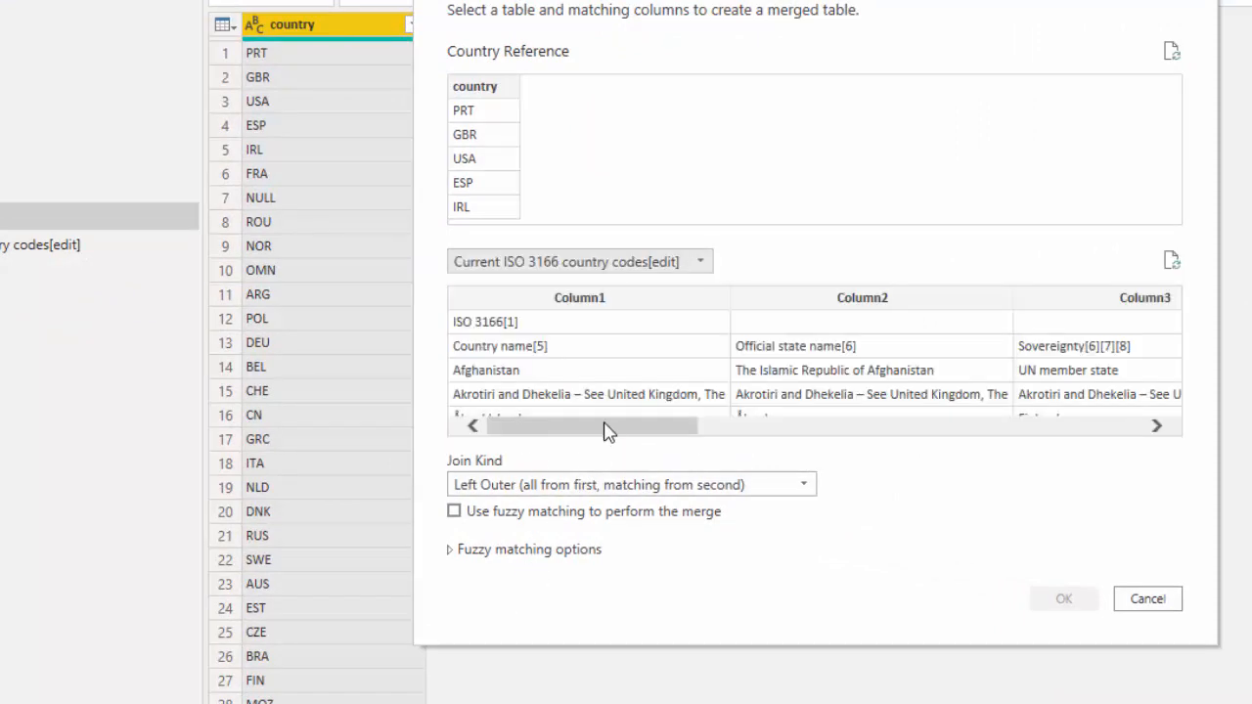
pyautogui.moveTo(603, 429); pyautogui.dragTo(845, 455)
pyautogui.click(865, 306)
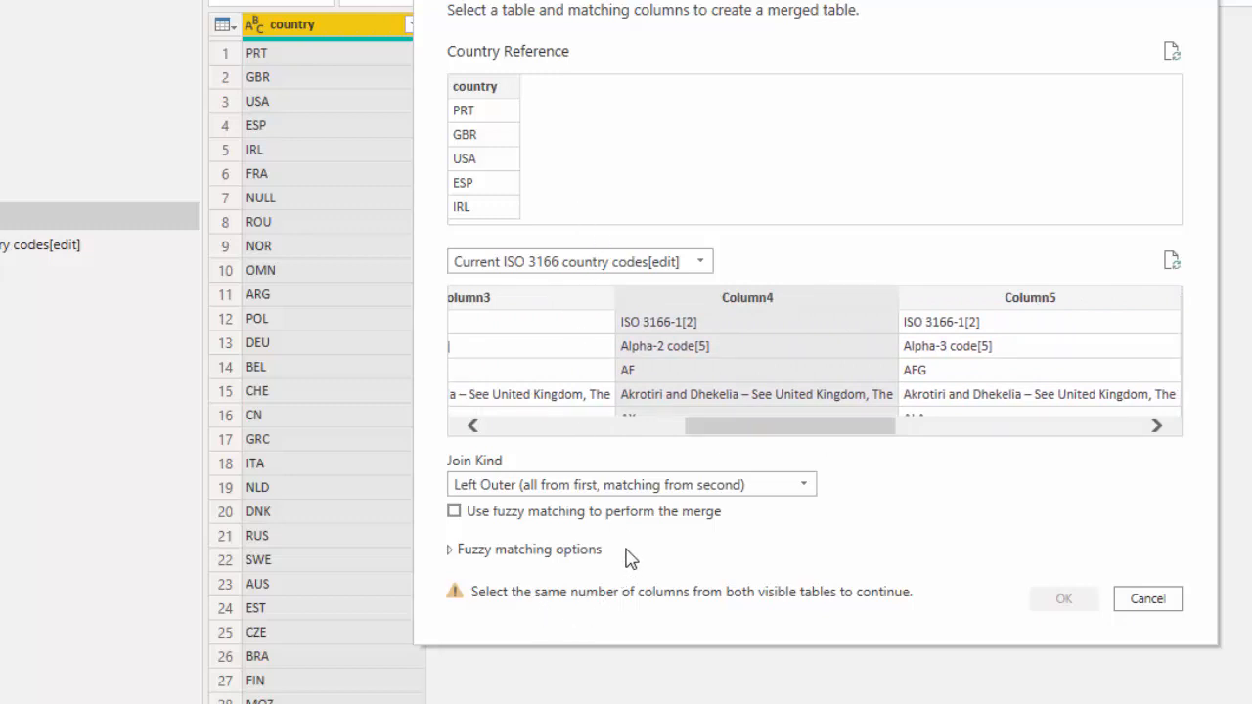
pyautogui.click(484, 90)
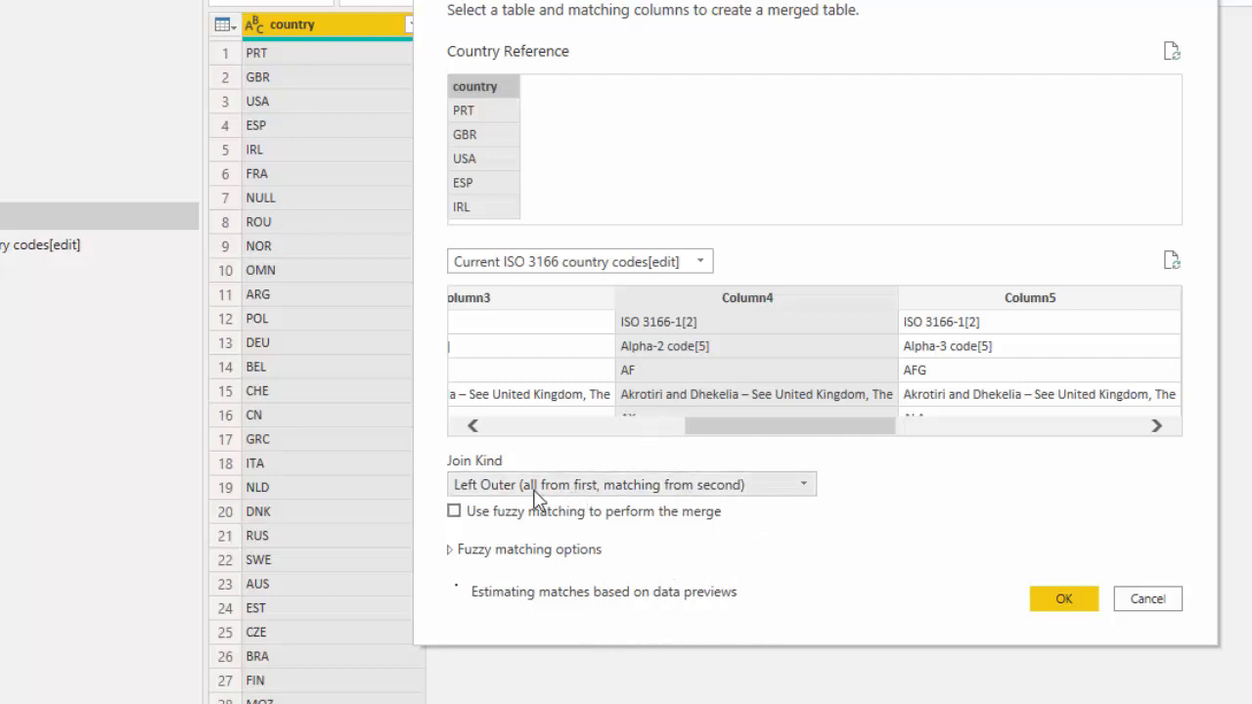
# Keep the Left Outer join kind, enable fuzzy matching and complete the merge.
pyautogui.click(803, 499)
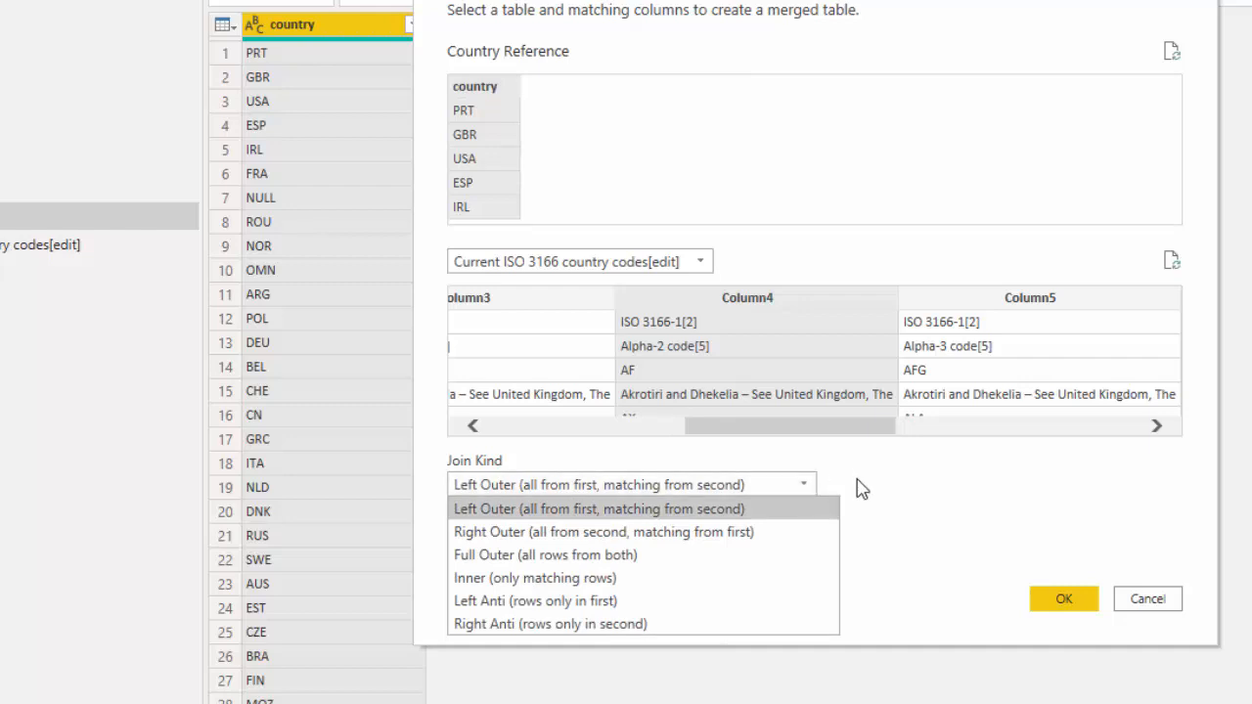
pyautogui.click(924, 487)
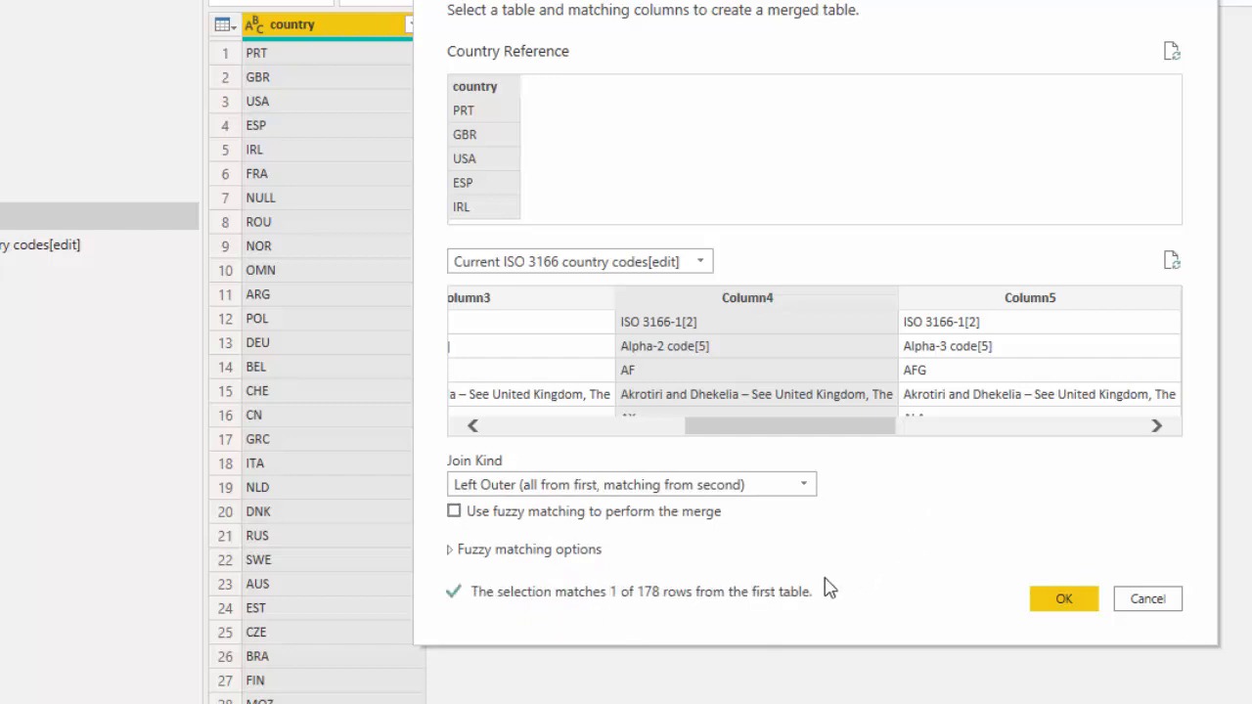
pyautogui.click(454, 512)
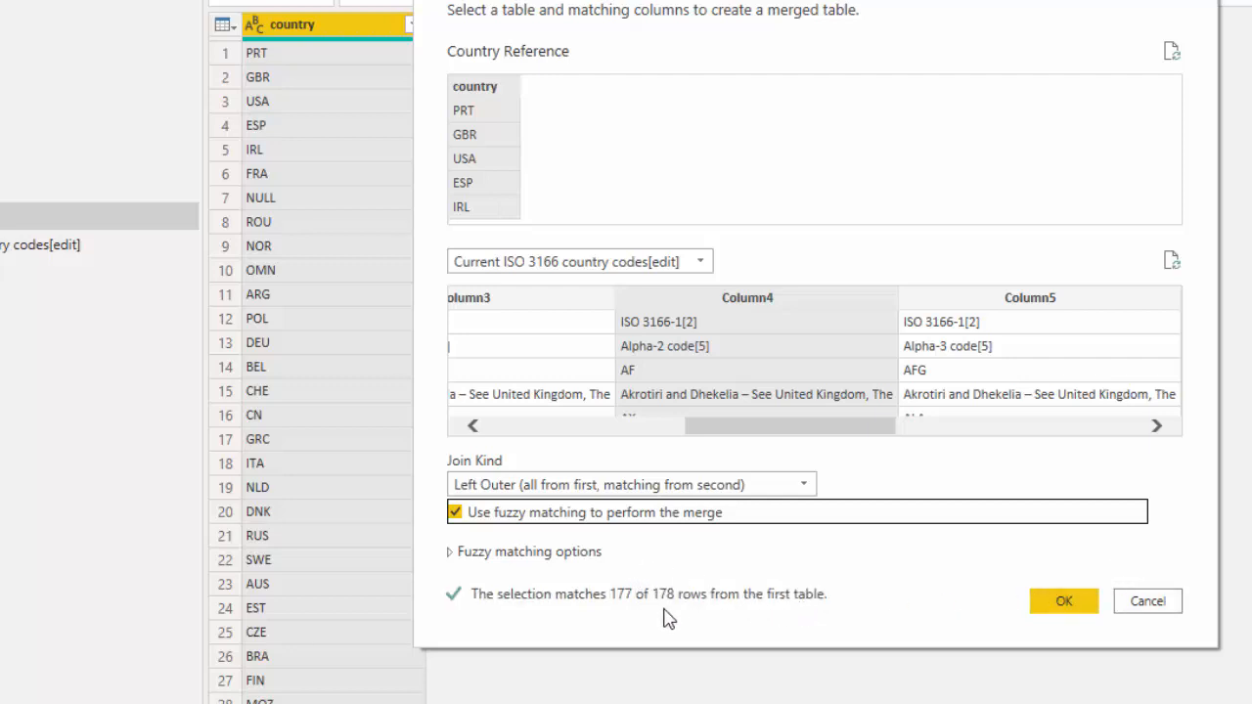
pyautogui.click(1063, 604)
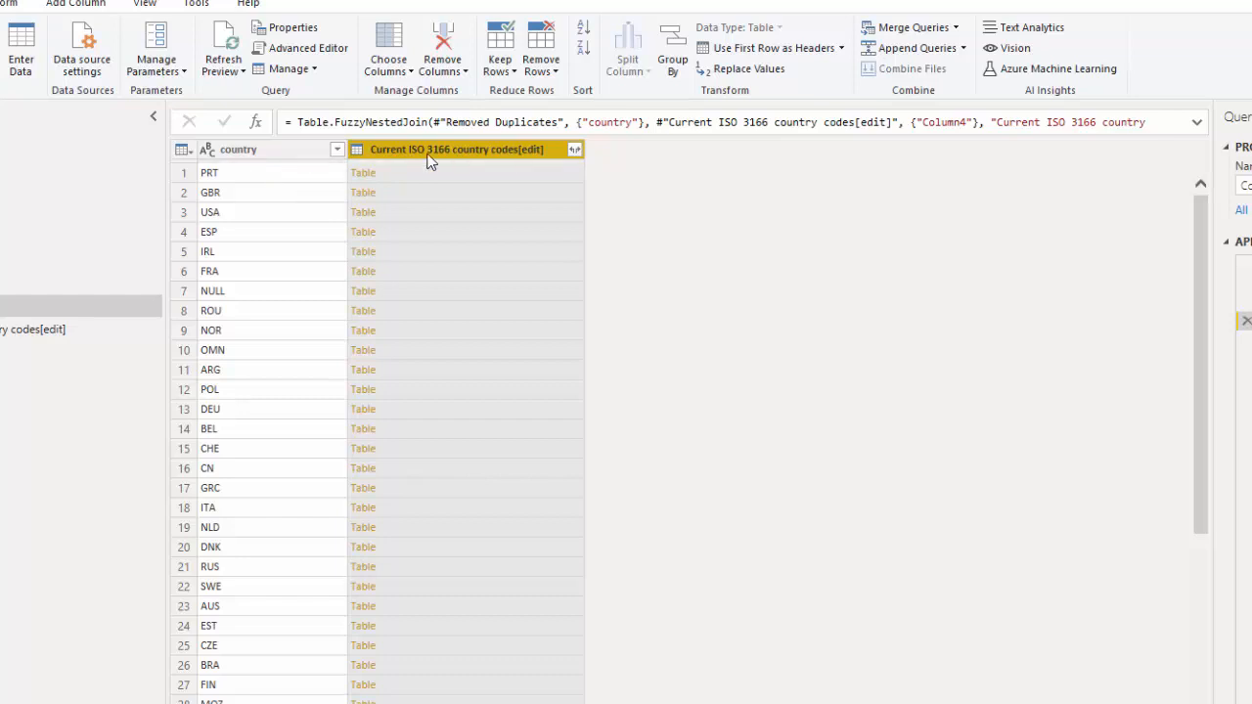
# Check the column headers of Wikipedia's ISO 3166 country codes table against the expandable columns, and dismiss the expansion without applying it.
pyautogui.click(578, 148)
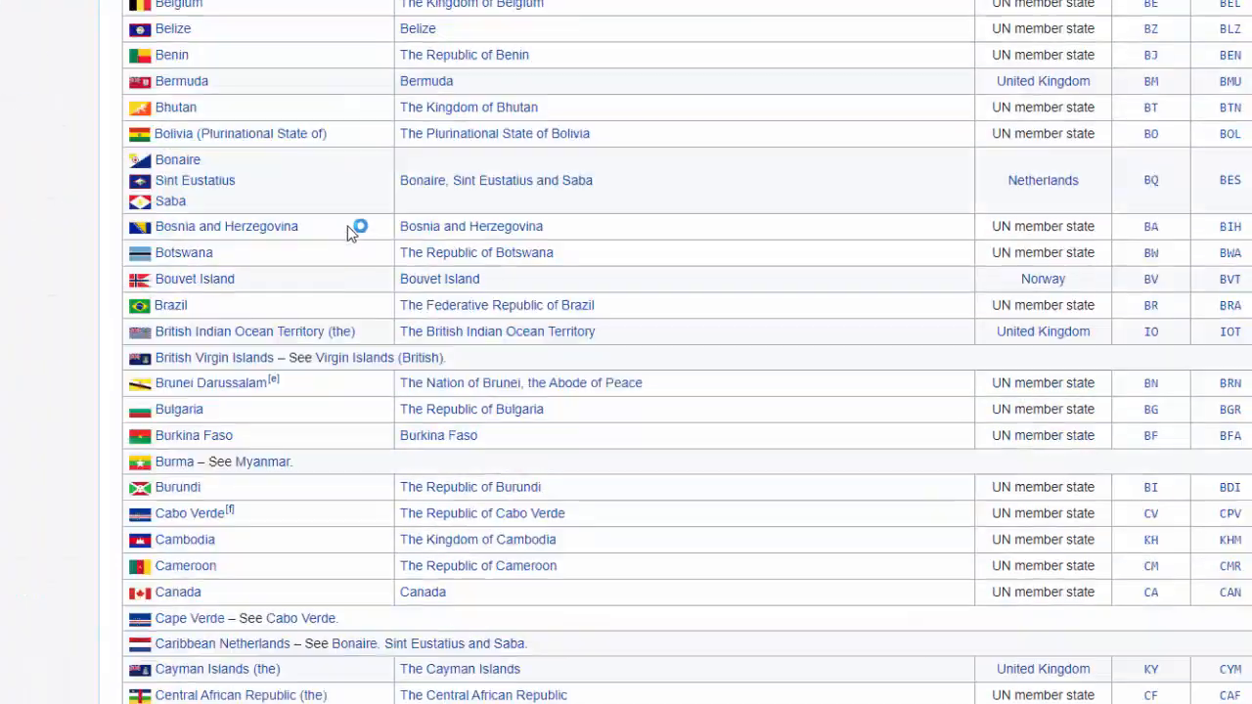
pyautogui.scroll(5, 920, 469)
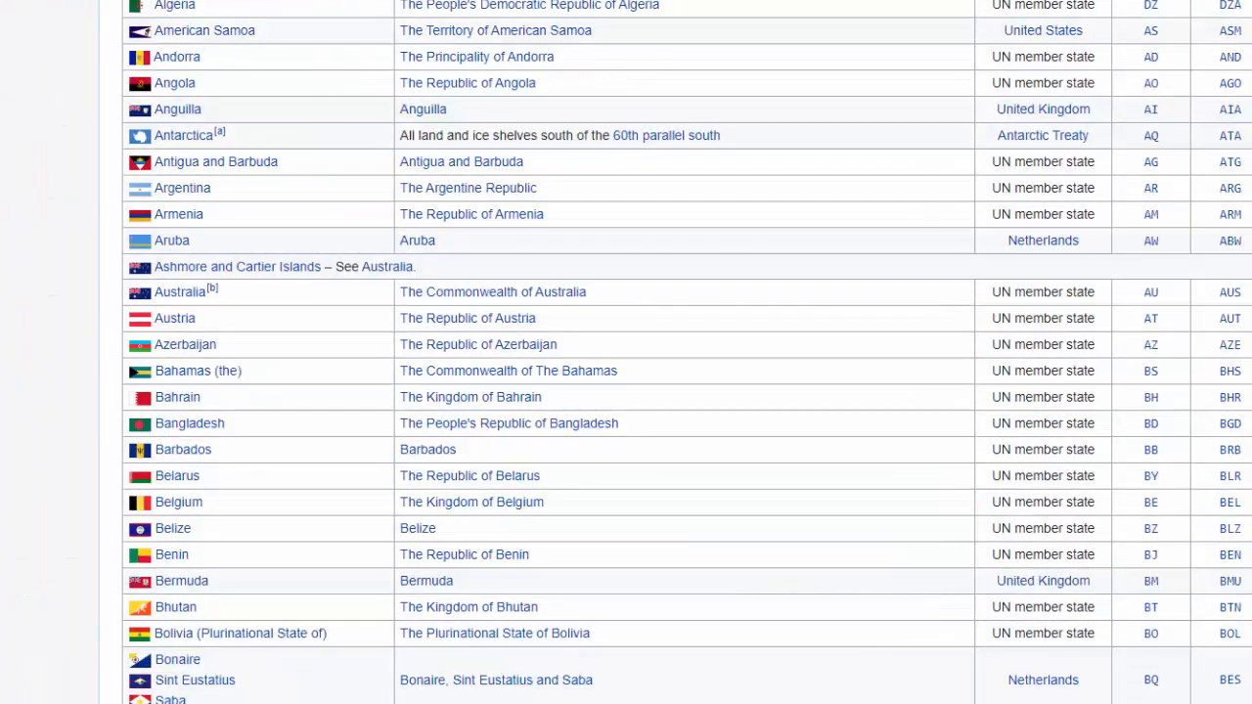
pyautogui.scroll(9, 735, 697)
pyautogui.scroll(-4, 704, 665)
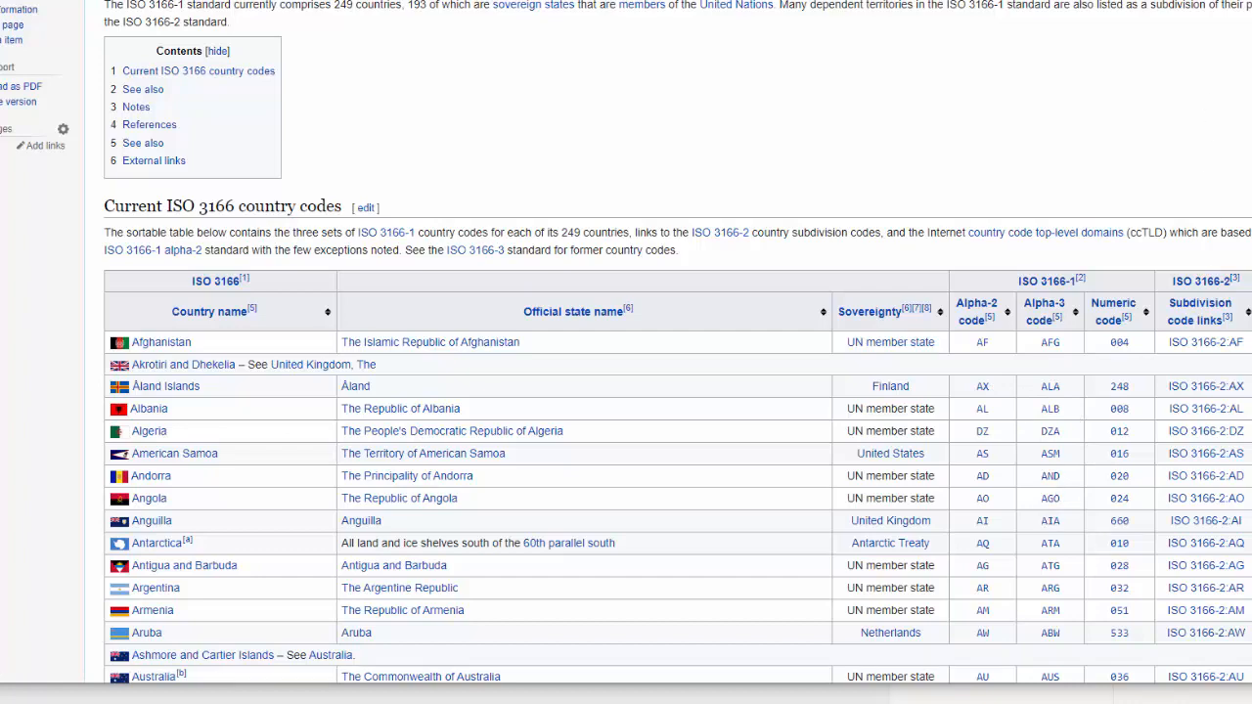
pyautogui.moveTo(627, 3); pyautogui.dragTo(1251, 135)
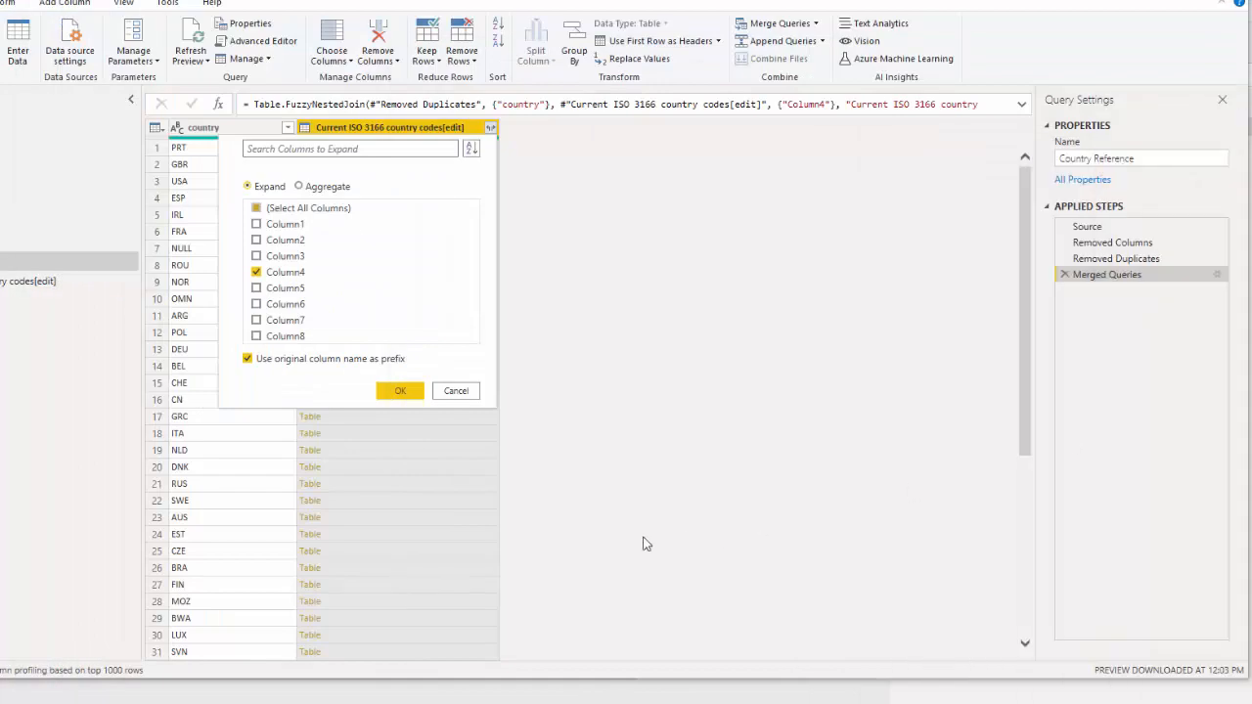
pyautogui.click(450, 391)
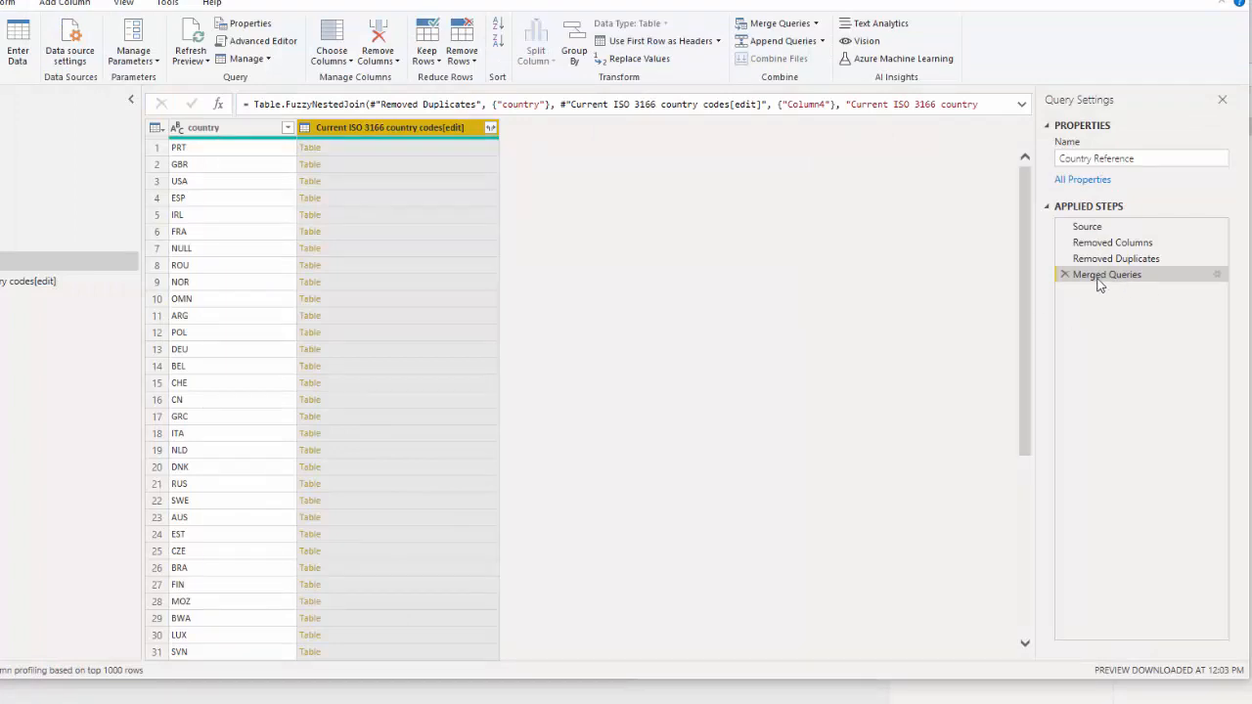
# Try matching country to Column5 with fuzzy matching off in the Merged Queries step, and delete that step.
pyautogui.click(1214, 275)
pyautogui.moveTo(467, 416); pyautogui.dragTo(631, 428)
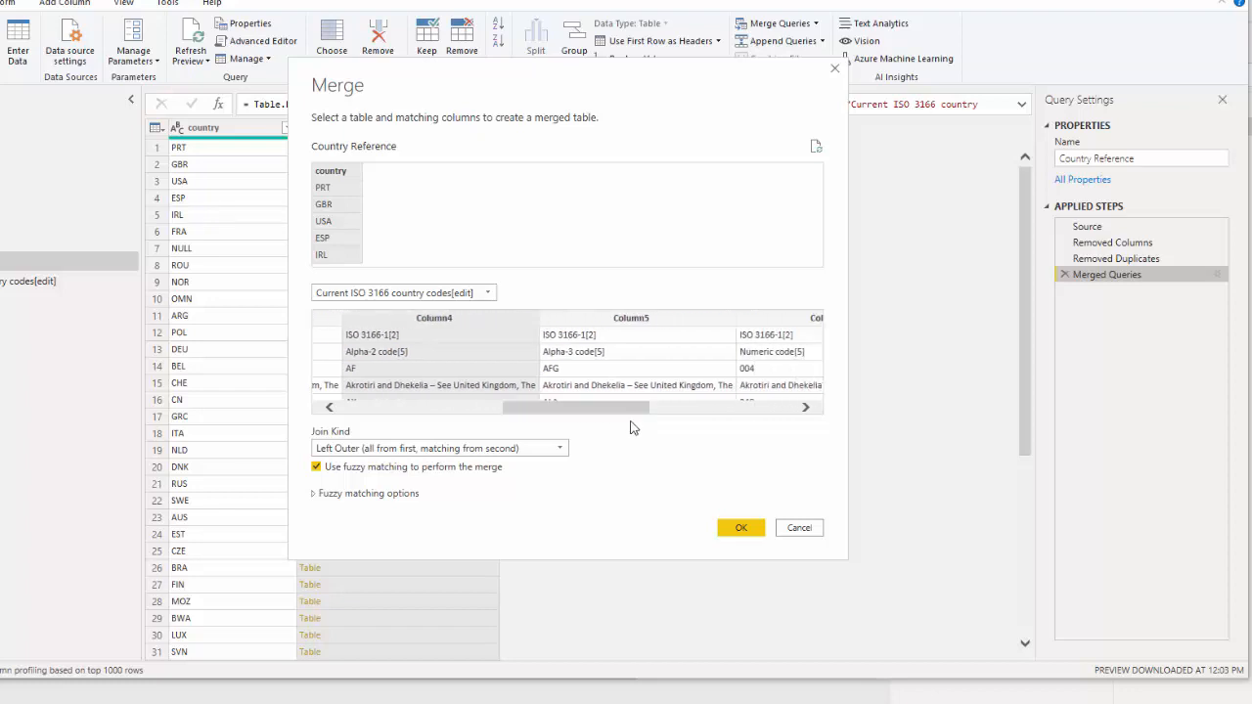
pyautogui.click(633, 333)
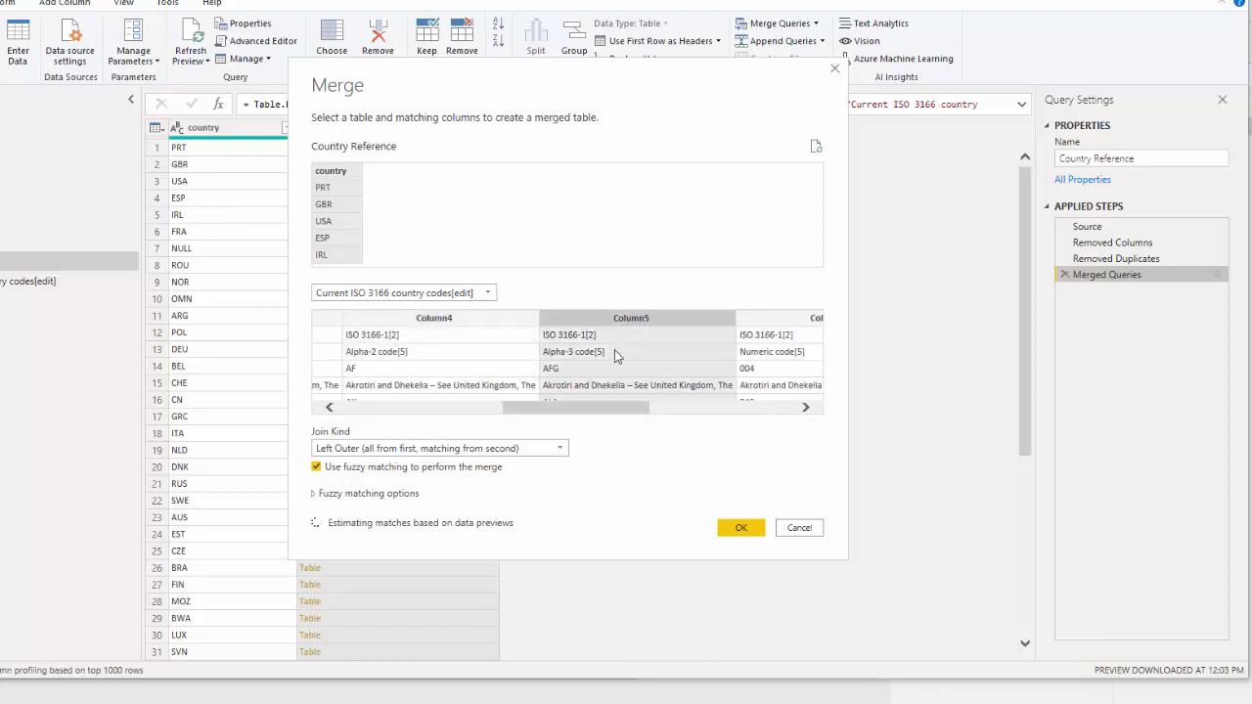
pyautogui.press('Tab')
pyautogui.press('space')
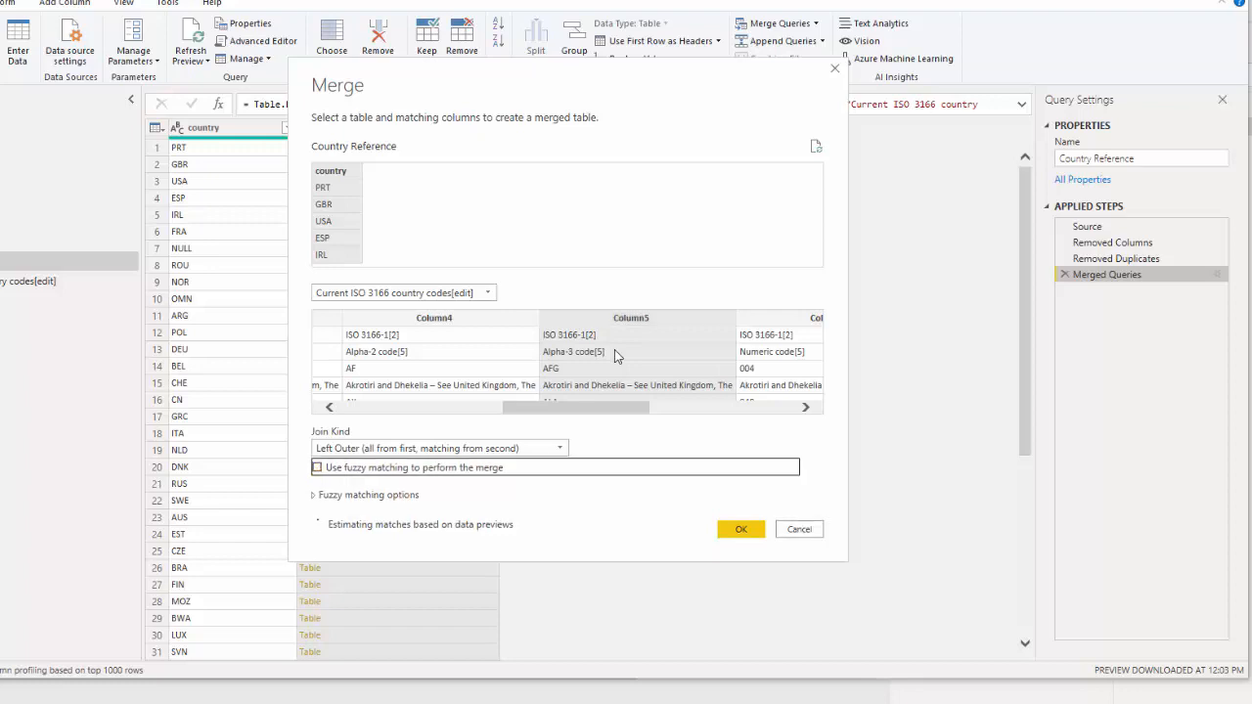
pyautogui.press('Return')
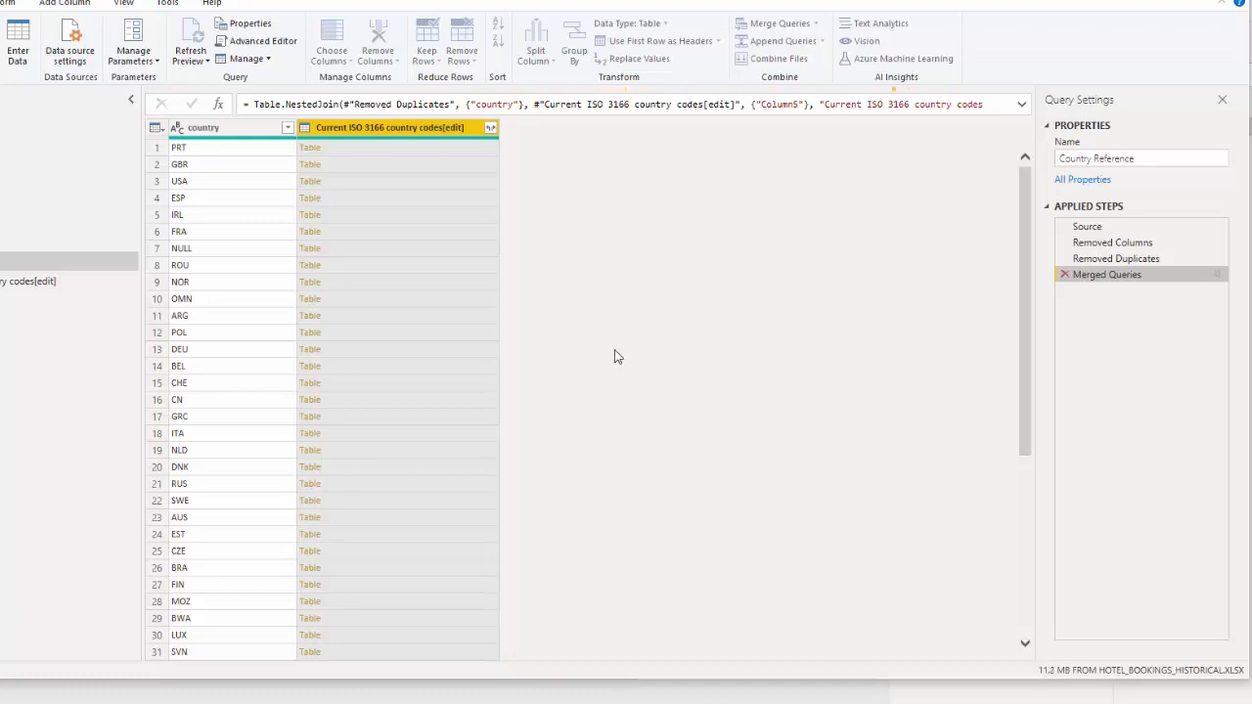
pyautogui.press('Delete')
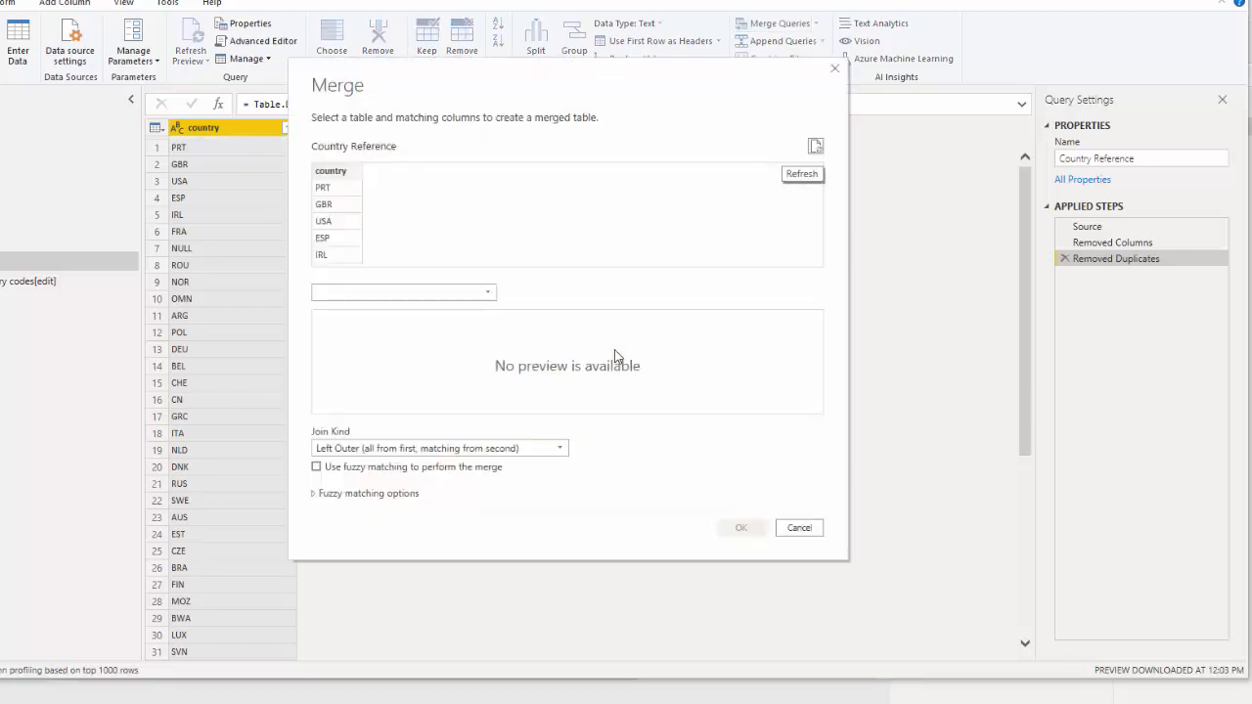
# Merge Country Reference with Current ISO 3166 country codes[edit], matching country to Column5 with a Left Outer join and no fuzzy matching.
pyautogui.click(336, 172)
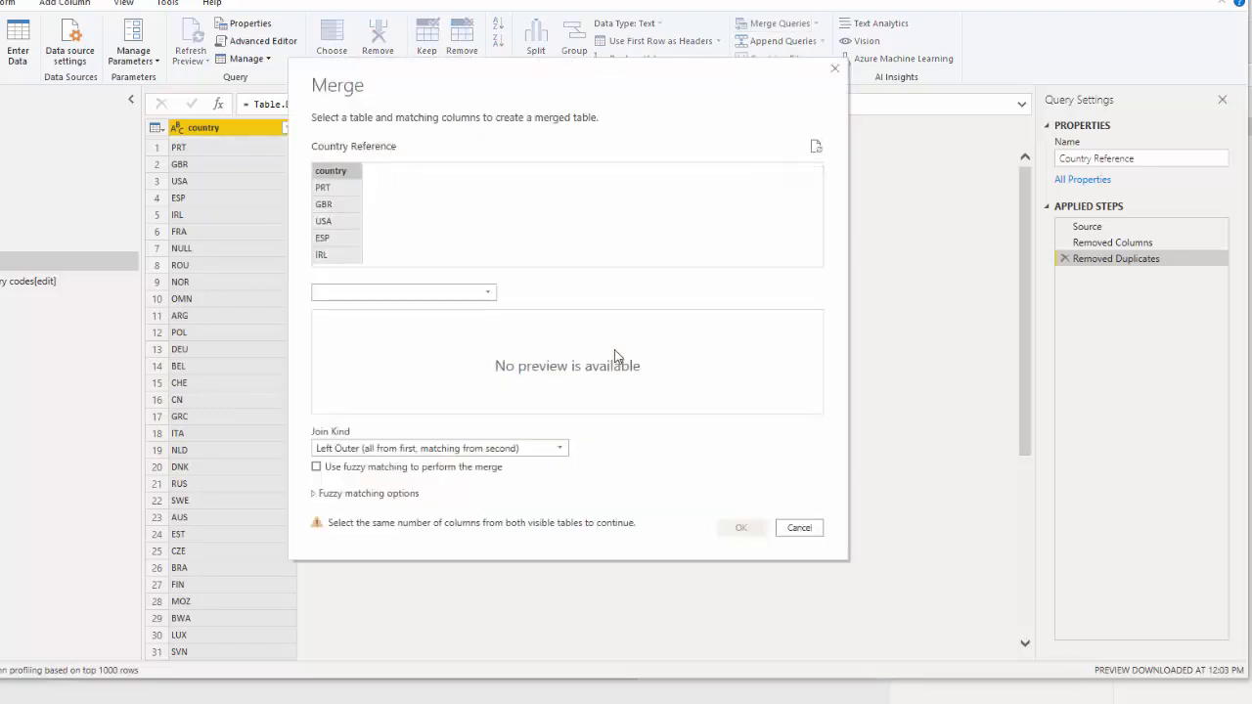
pyautogui.click(404, 292)
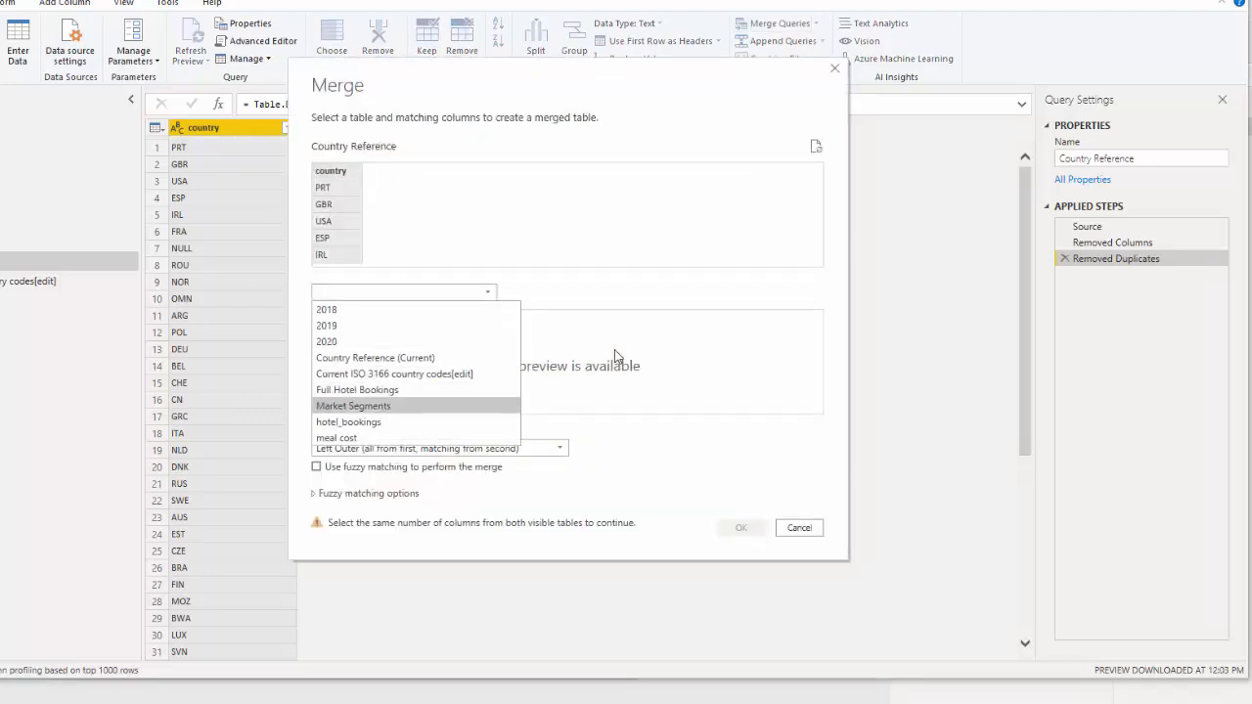
pyautogui.click(391, 374)
pyautogui.moveTo(412, 407)
pyautogui.mouseDown()
pyautogui.moveTo(722, 407)
pyautogui.moveTo(541, 407)
pyautogui.mouseUp()
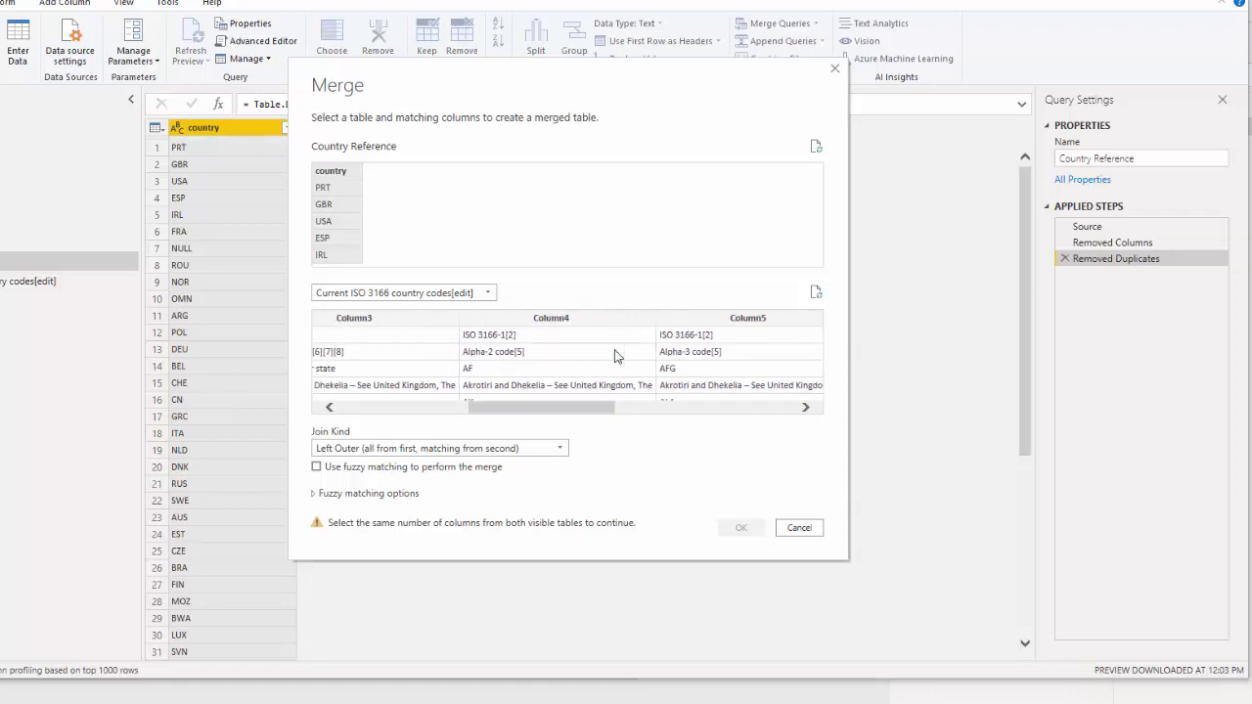
pyautogui.click(731, 337)
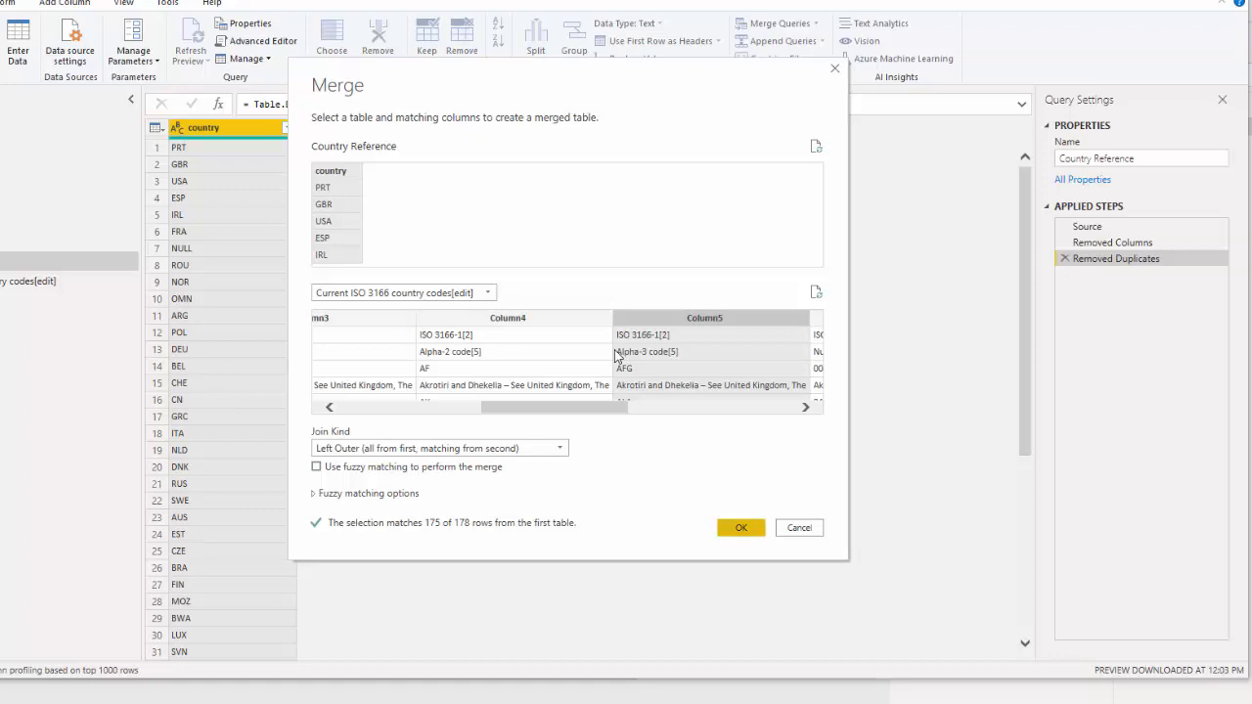
pyautogui.press('Return')
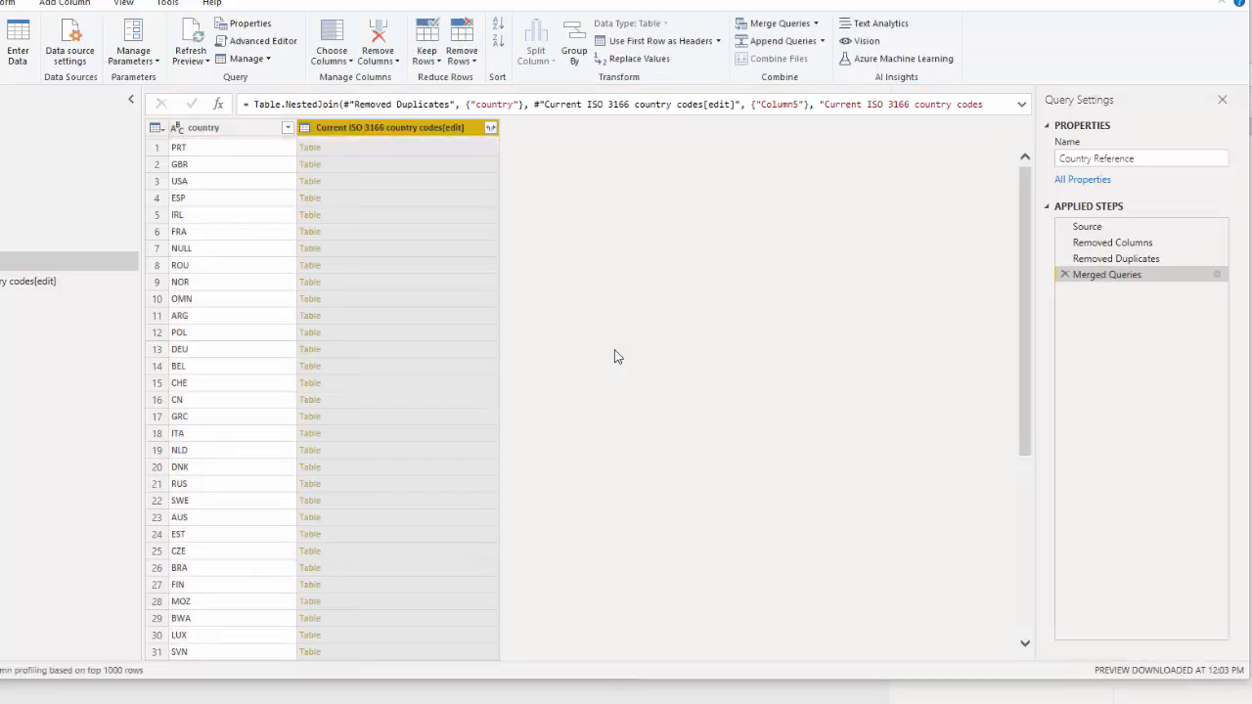
# Expand only Column1 from the merged ISO 3166 table, without the original column name as prefix.
pyautogui.click(491, 129)
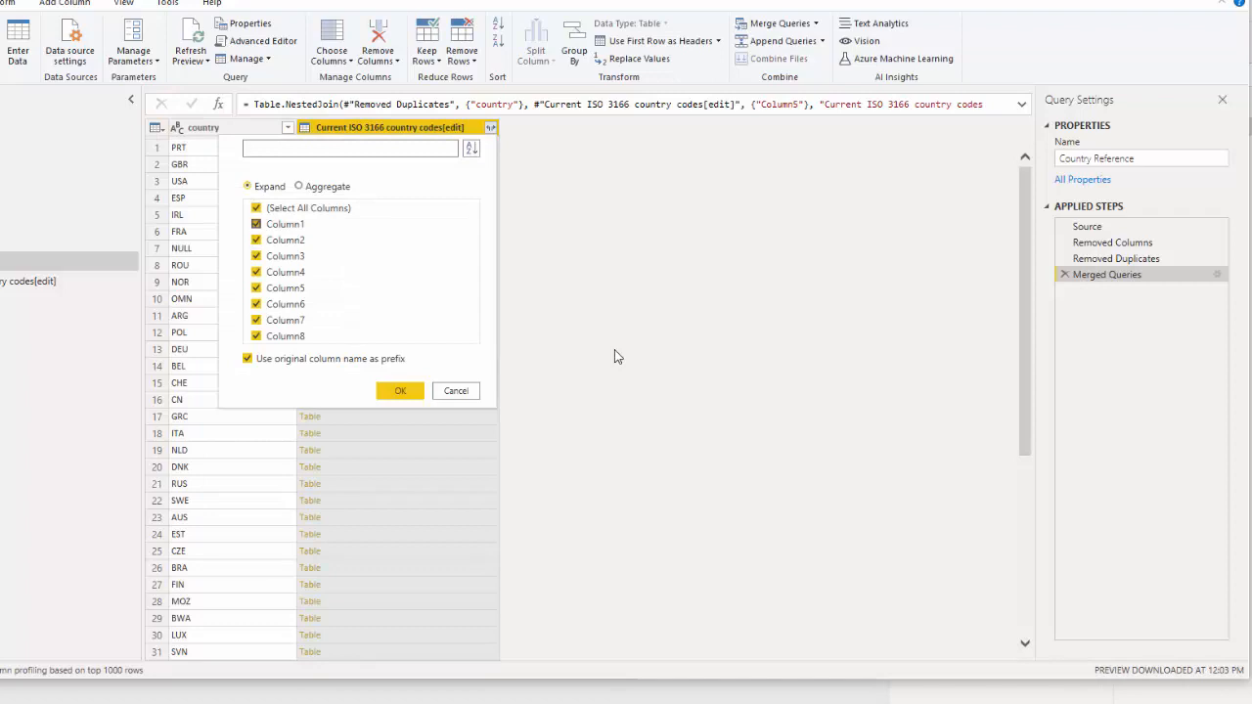
pyautogui.click(256, 207)
pyautogui.click(256, 224)
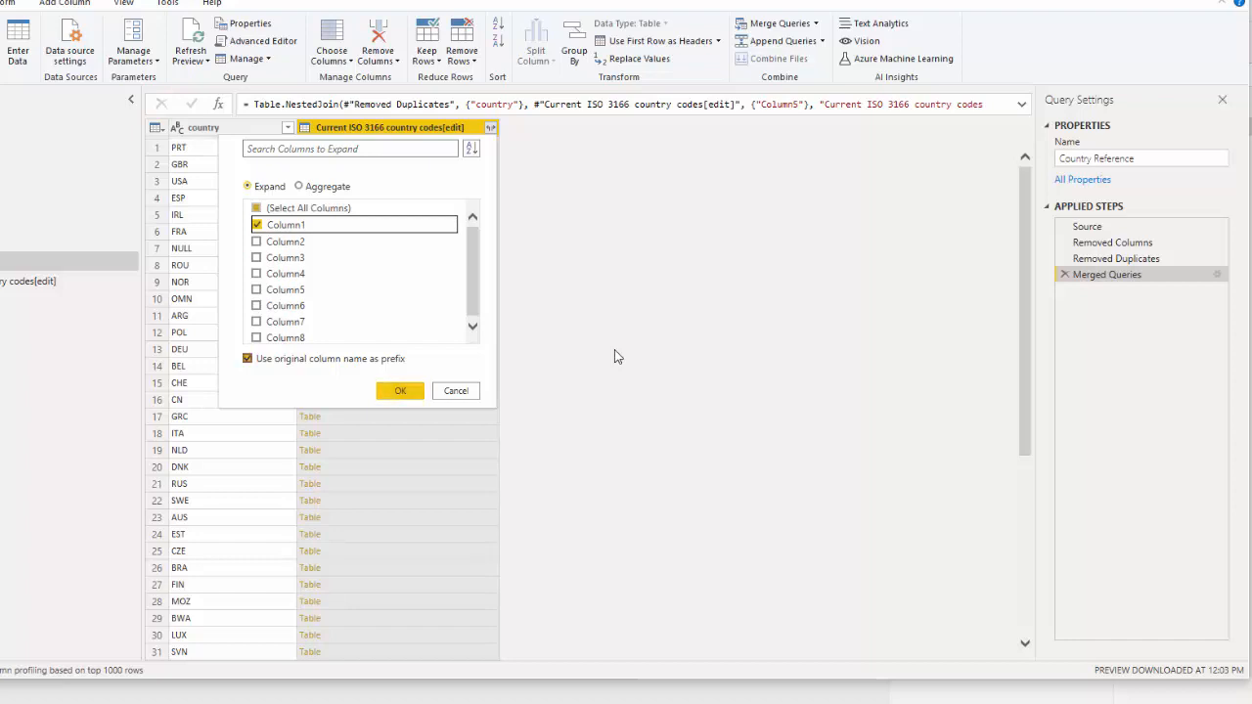
pyautogui.click(247, 359)
pyautogui.click(400, 393)
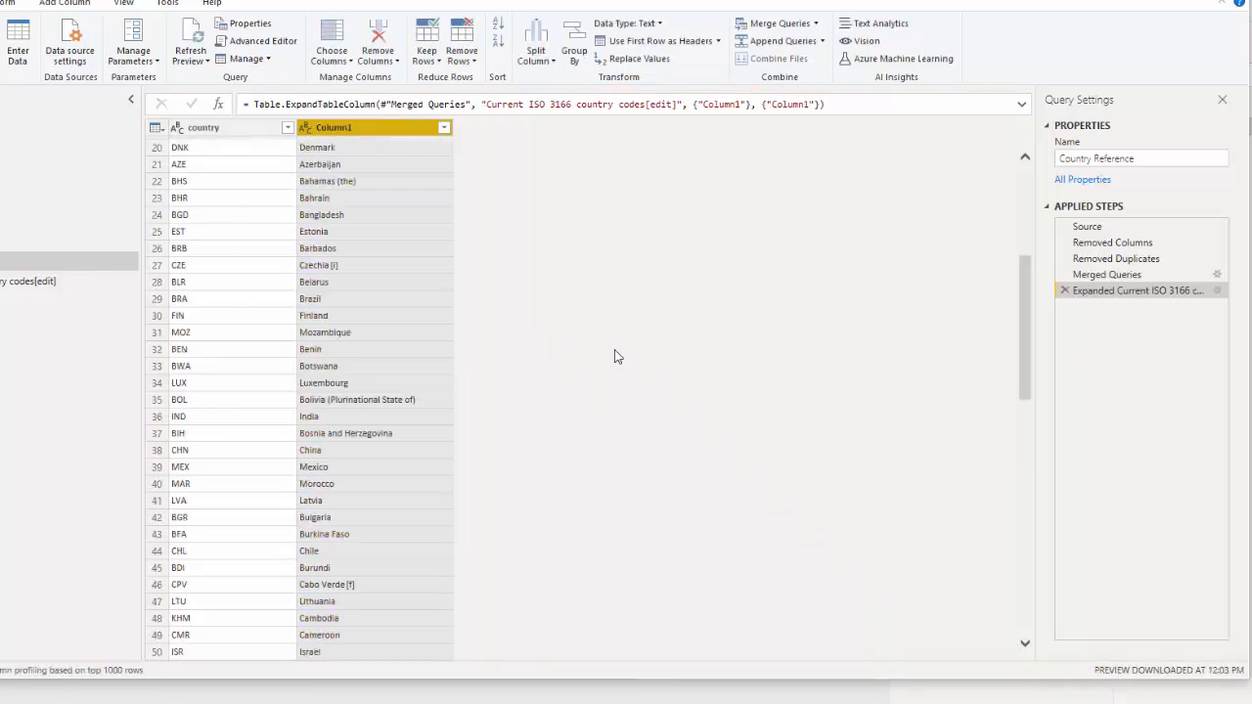
# Check the expanded country names against their codes and rename Column1 as Full Country Name.
pyautogui.scroll(-15, 614, 356)
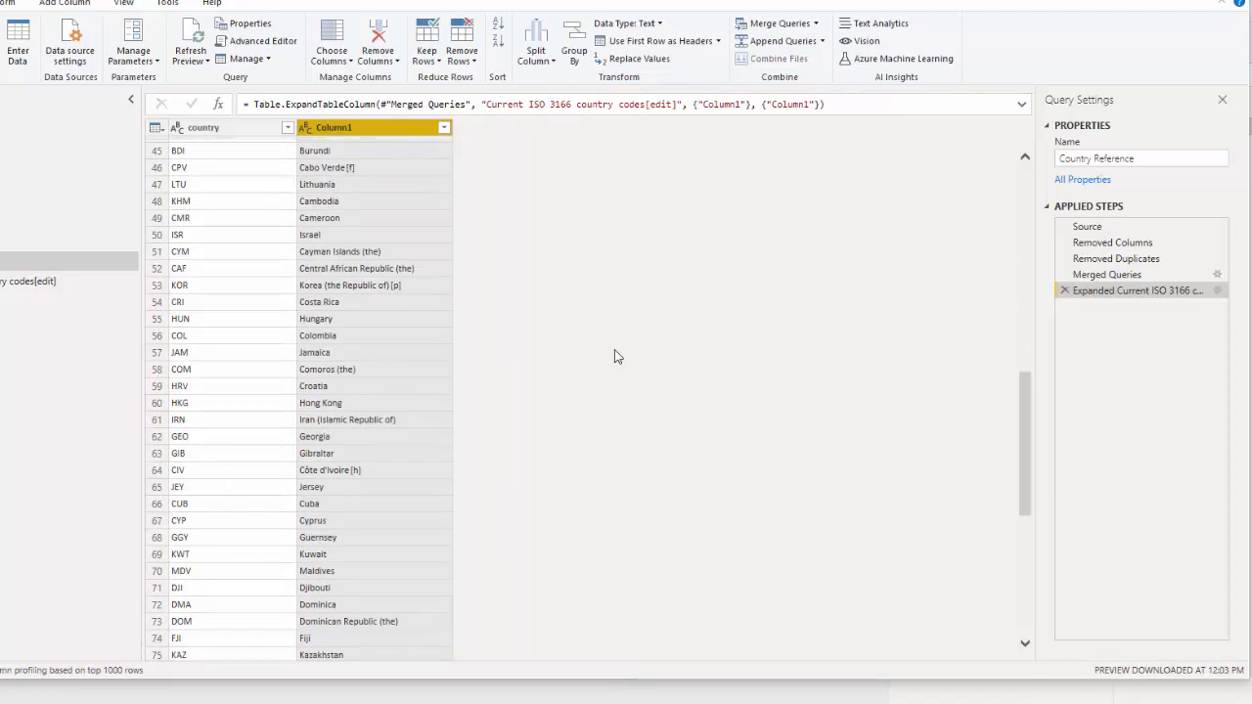
pyautogui.scroll(-8, 615, 356)
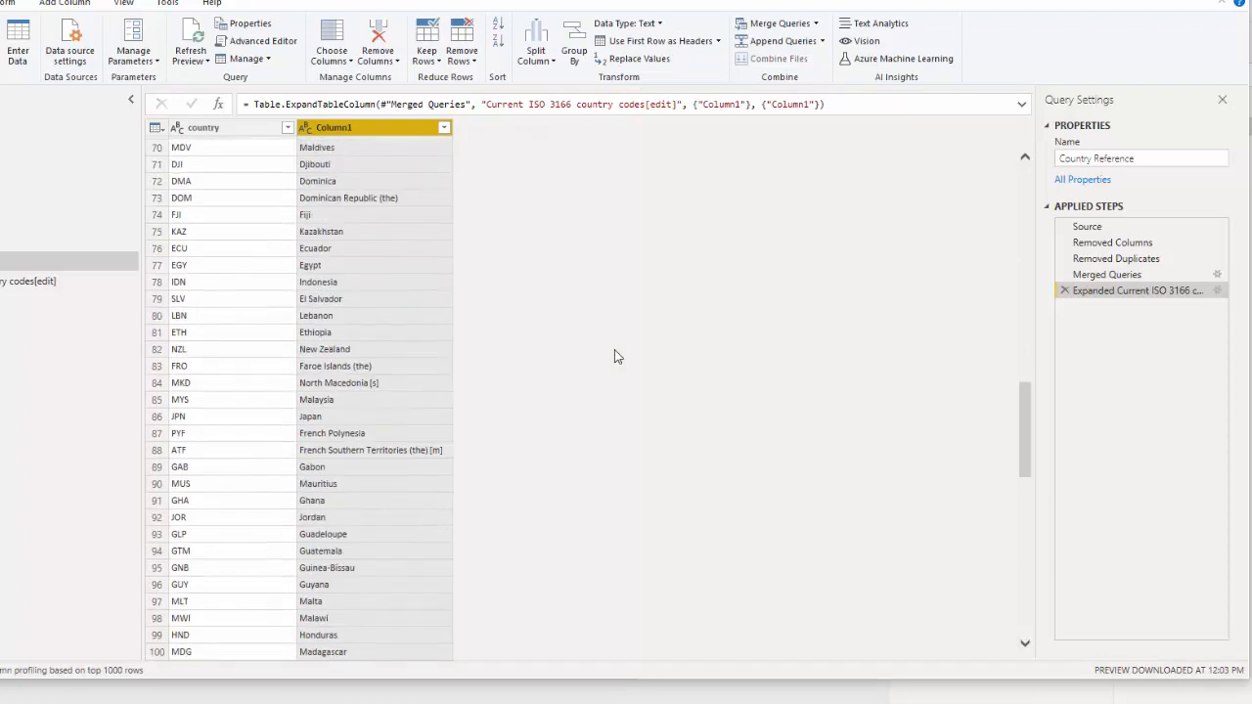
pyautogui.scroll(-8, 615, 356)
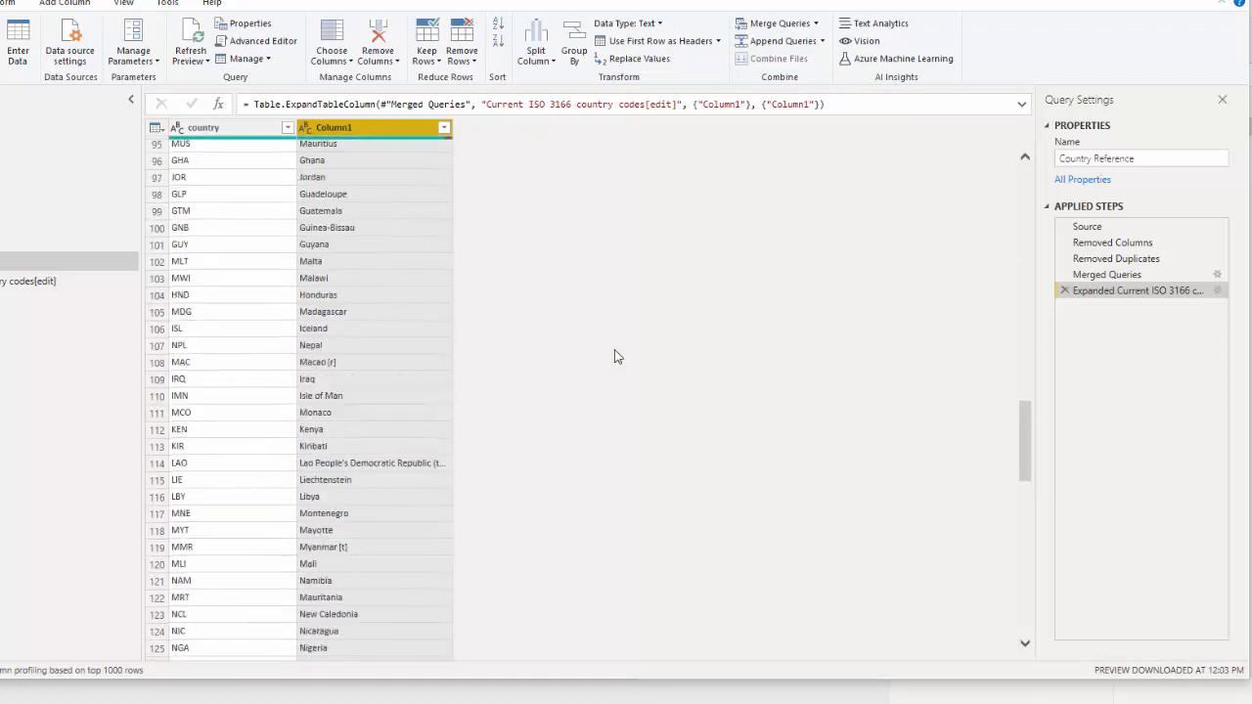
pyautogui.scroll(8, 614, 357)
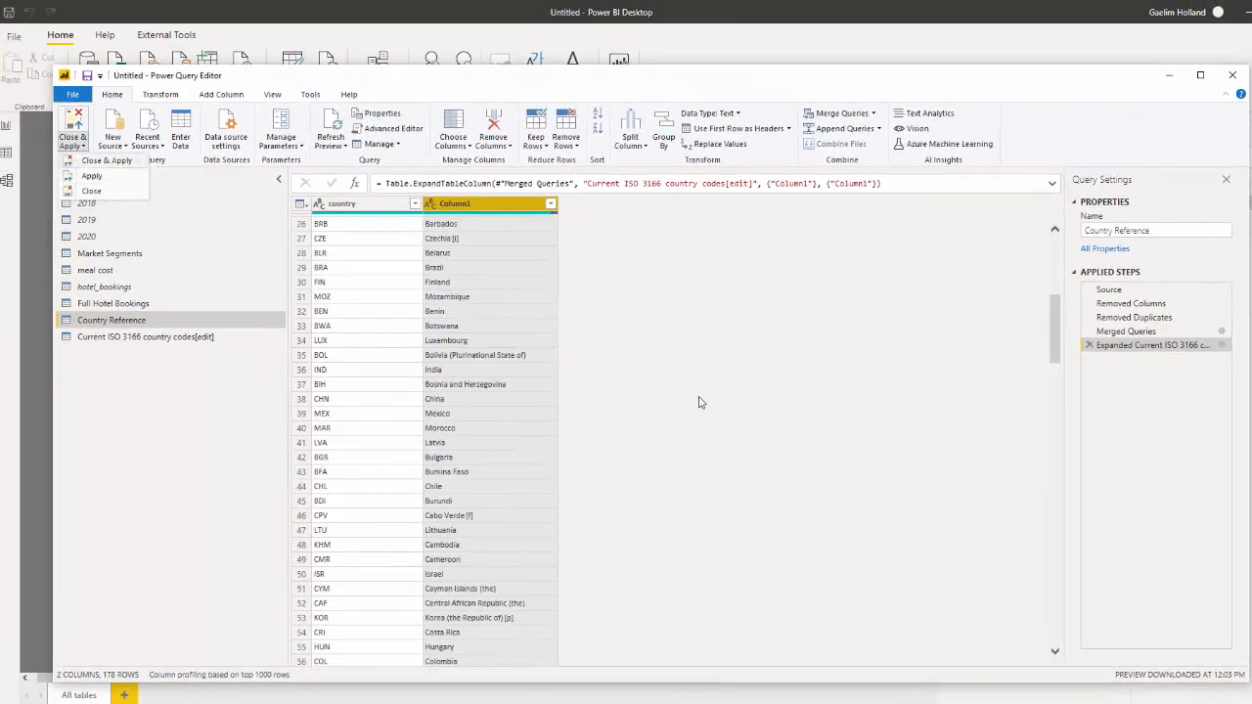
pyautogui.click(700, 402)
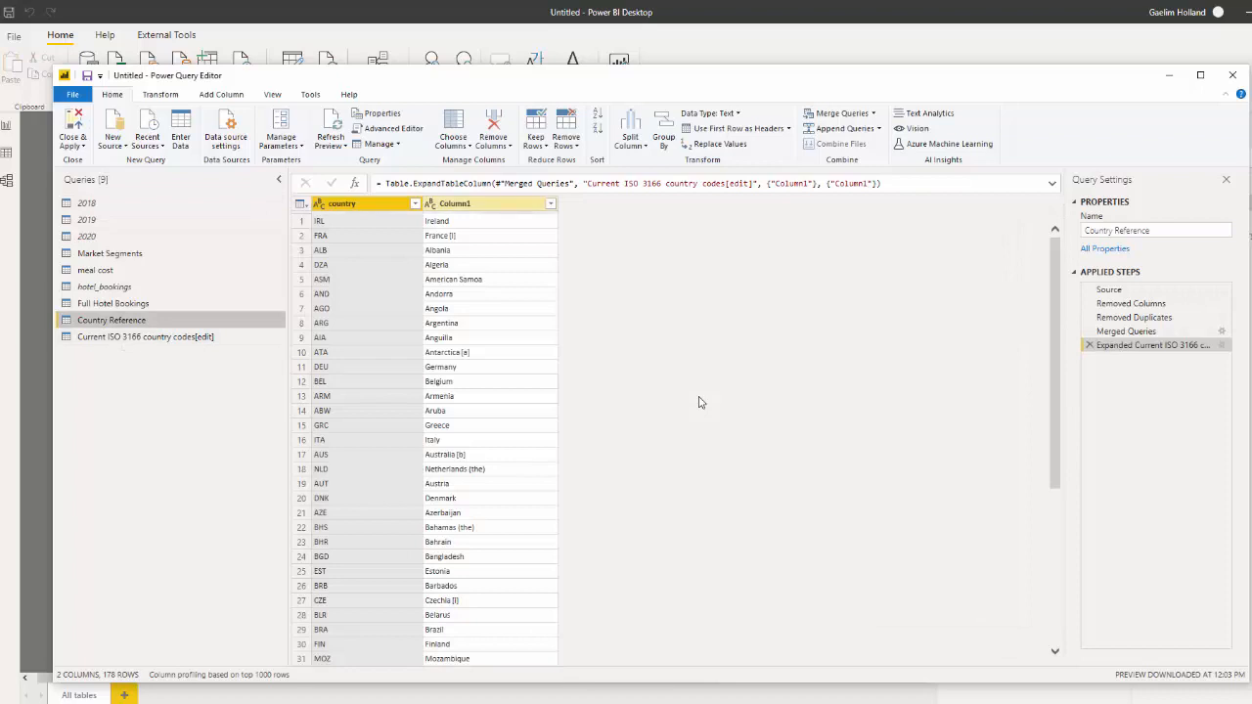
pyautogui.doubleClick(455, 204)
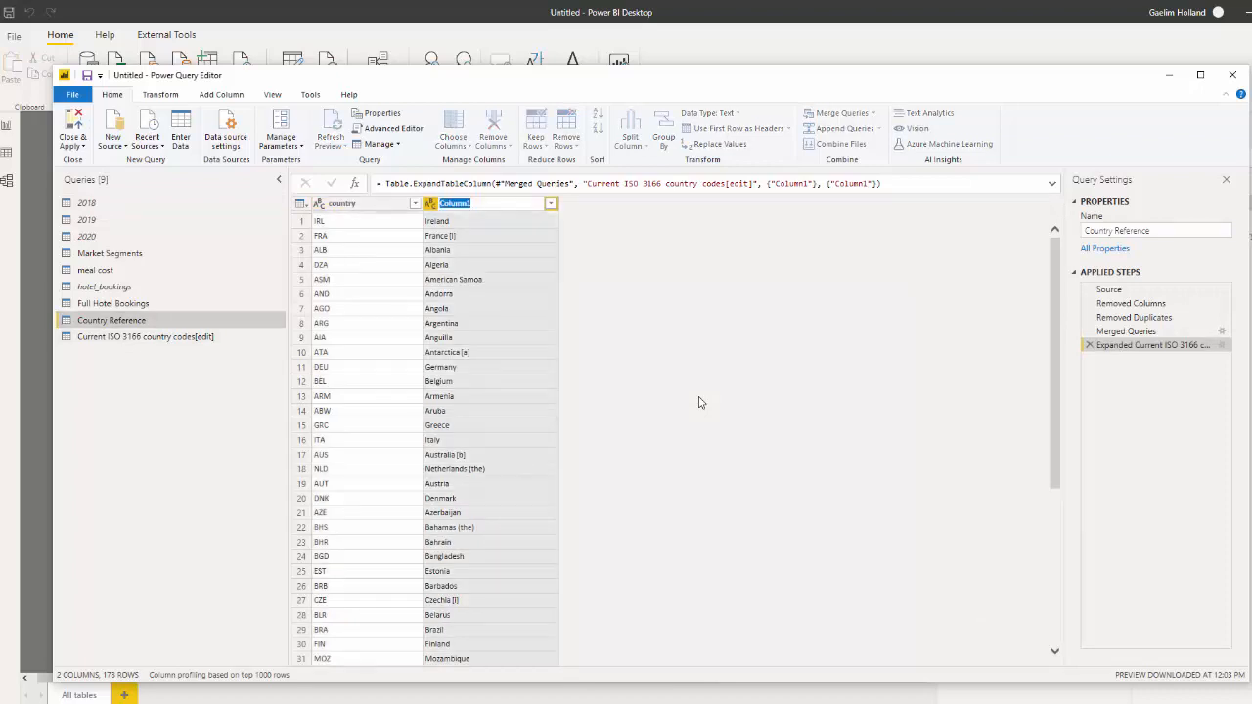
pyautogui.write('Full COunt')
pyautogui.press('BackSpace')
pyautogui.press('BackSpace')
pyautogui.press('BackSpace')
pyautogui.press('BackSpace')
pyautogui.write('ountry Name')
pyautogui.press('Return')
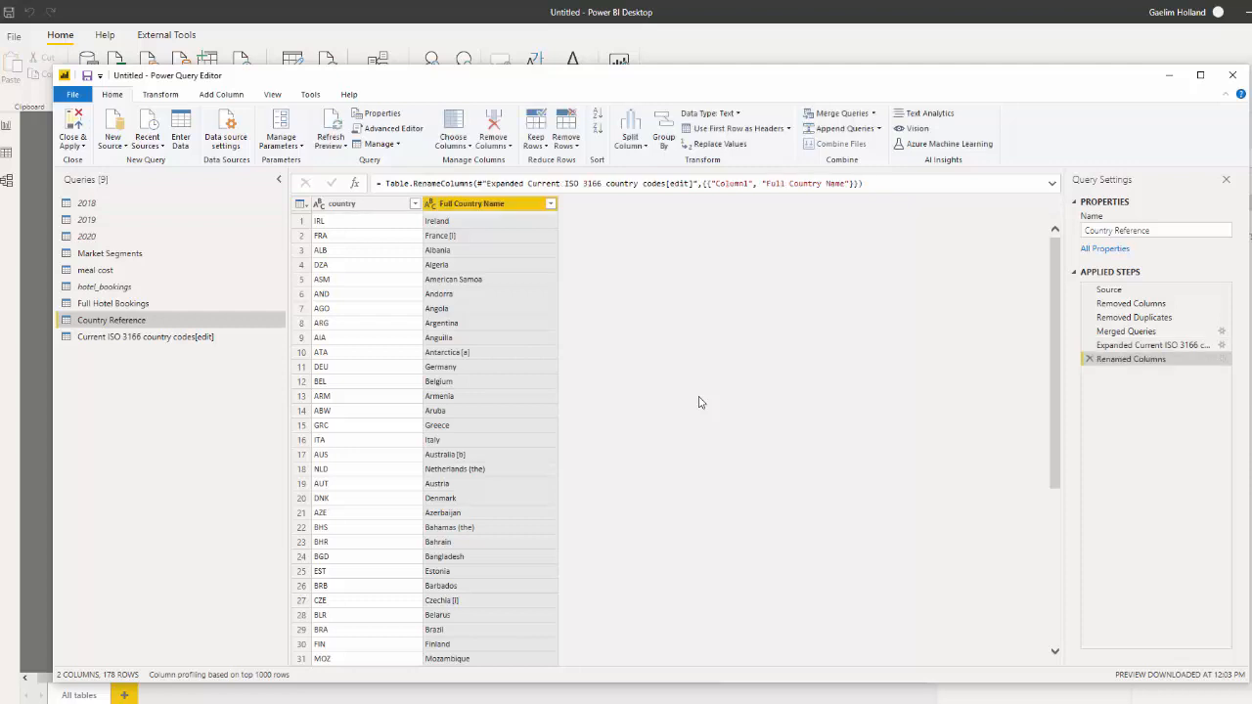
# Disable load for the Current ISO 3166 country codes[edit] query and accept removing its table from the report.
pyautogui.click(137, 337)
pyautogui.rightClick(135, 337)
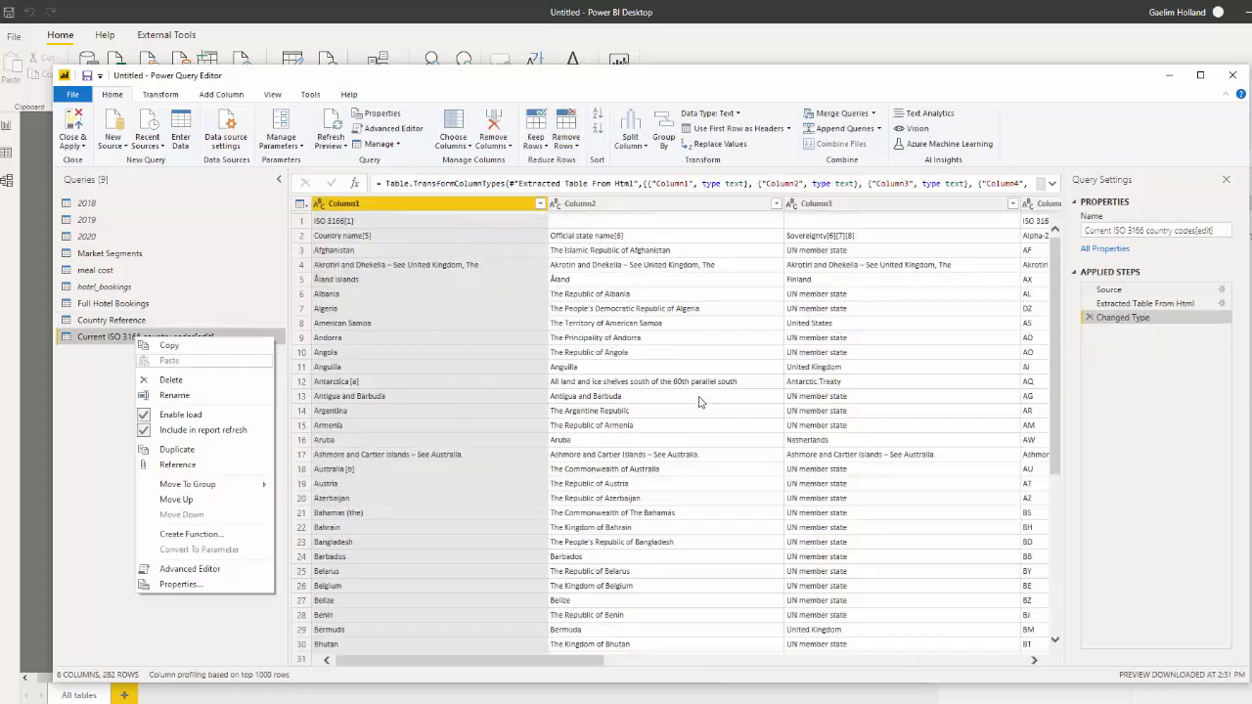
pyautogui.click(181, 415)
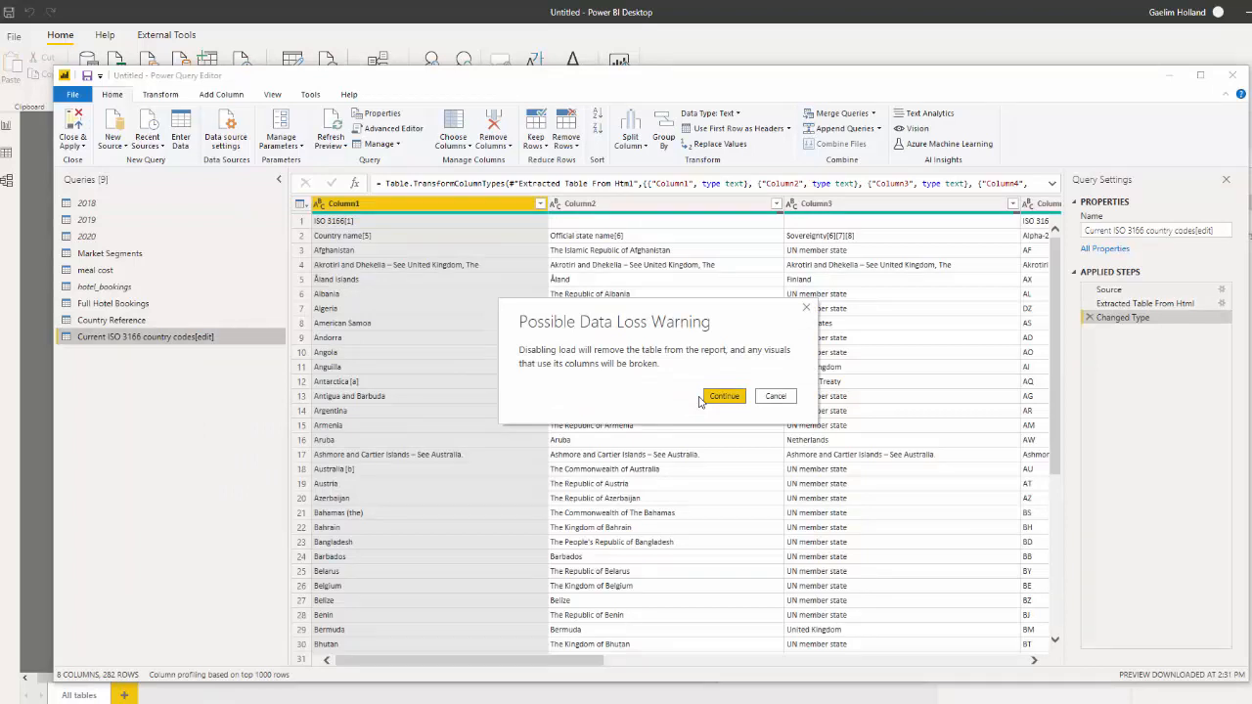
pyautogui.click(701, 397)
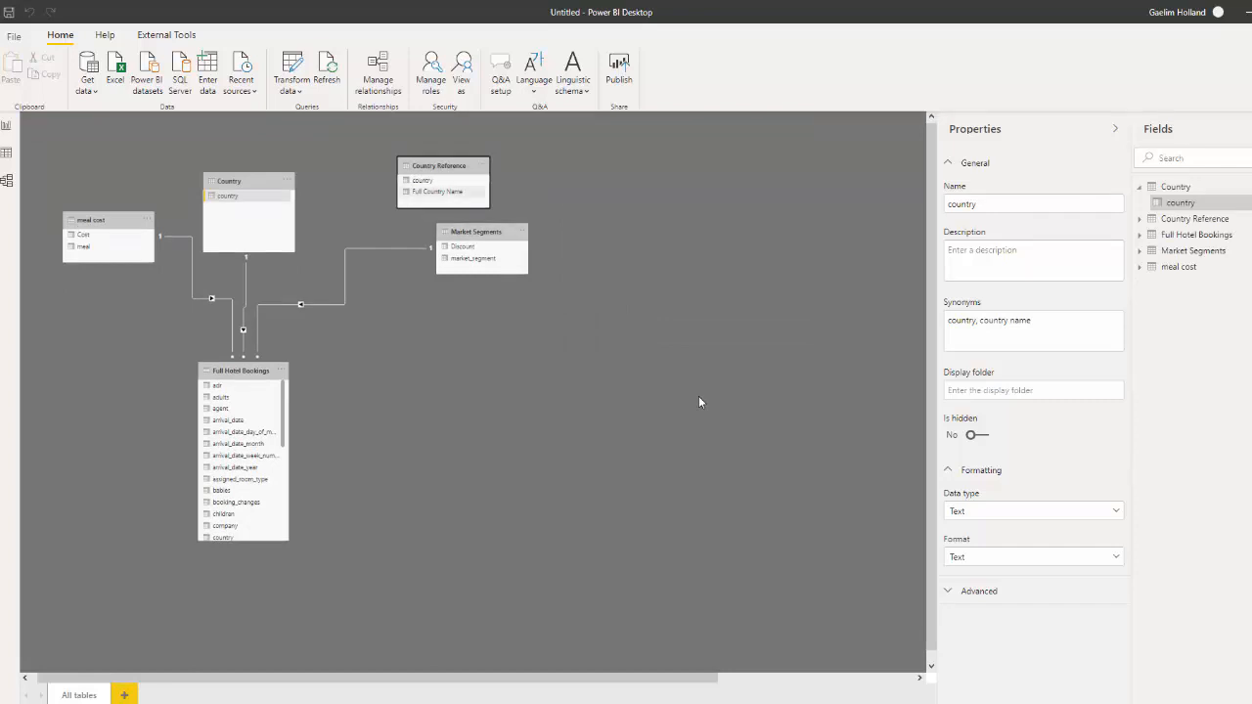
# Delete the old Country table from the model, keeping Country Reference as the country lookup.
pyautogui.click(440, 167)
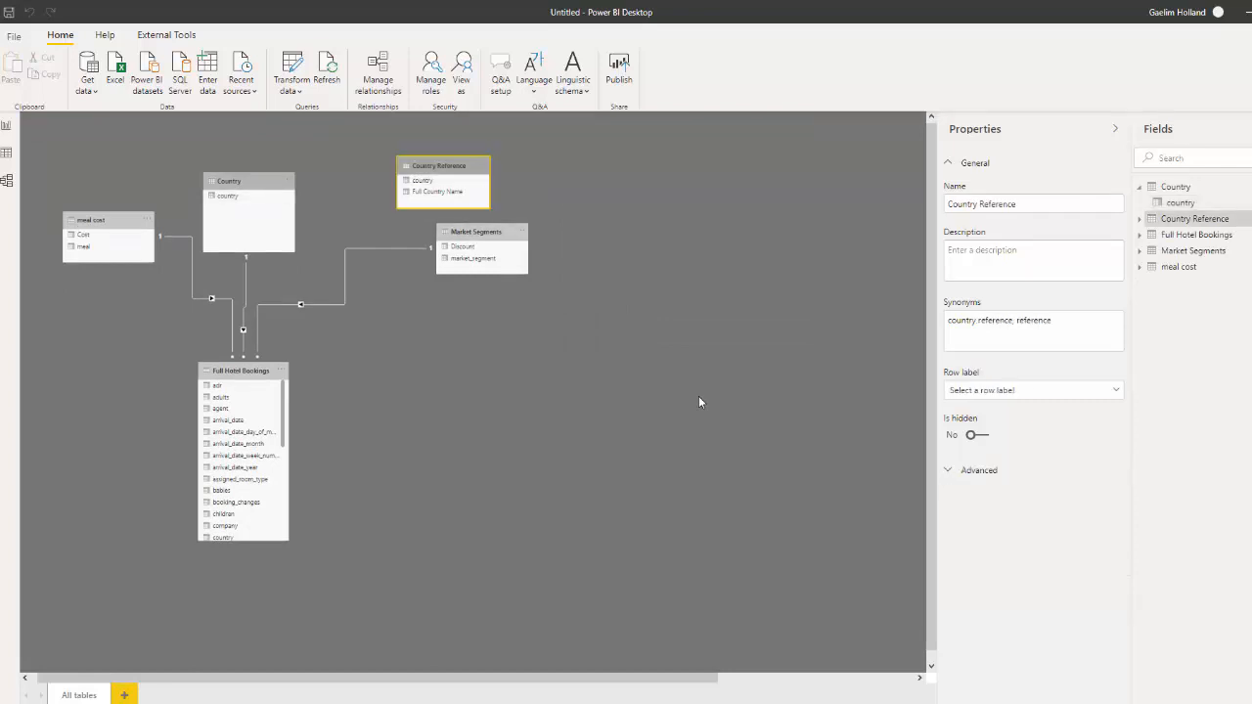
pyautogui.rightClick(225, 182)
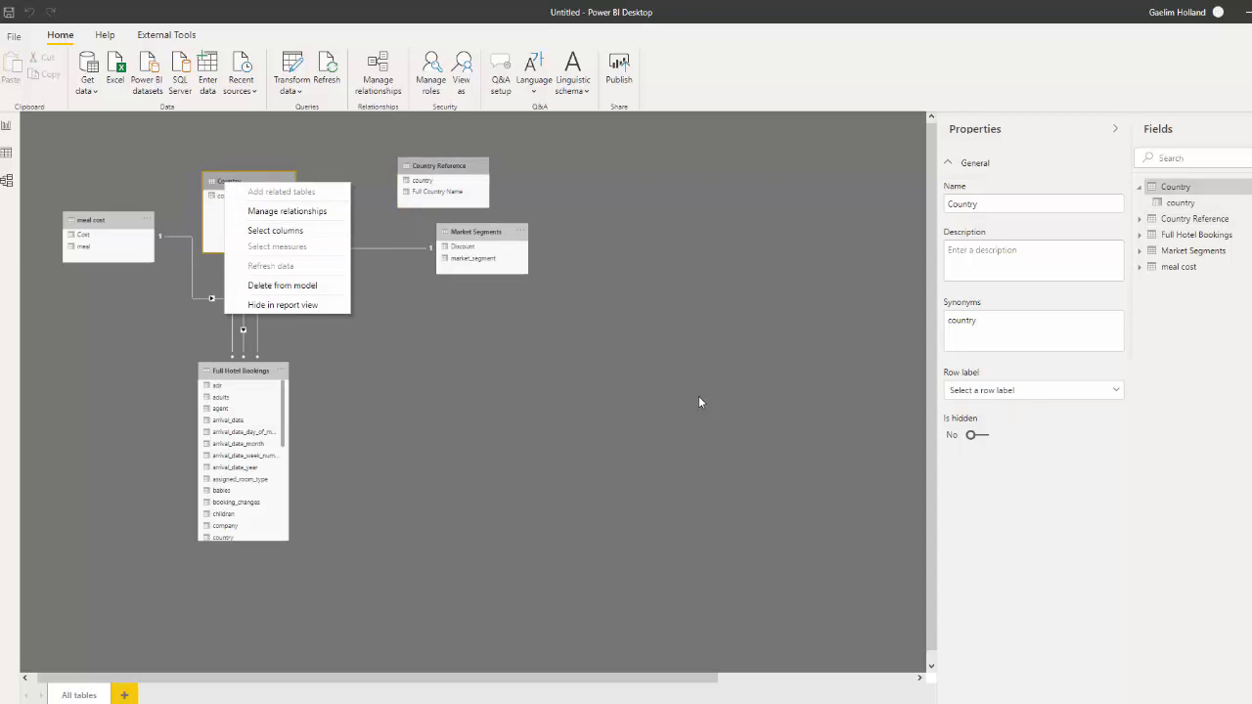
pyautogui.press('Escape')
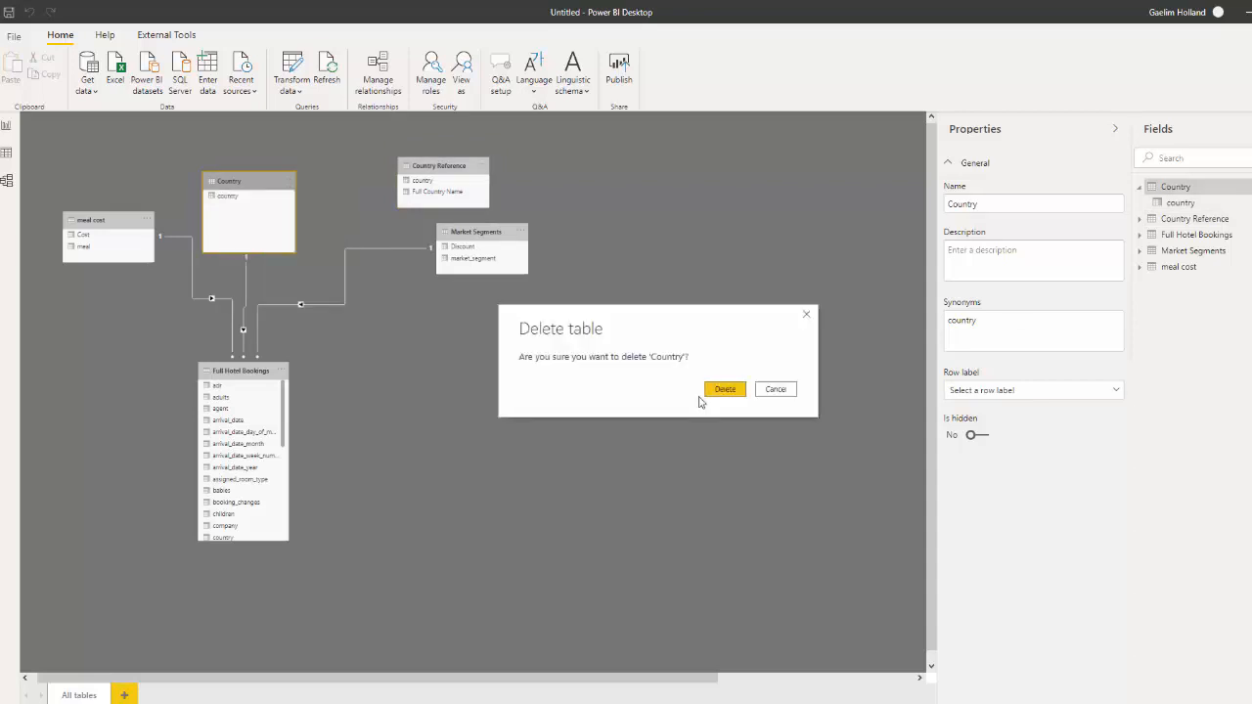
pyautogui.press('Return')
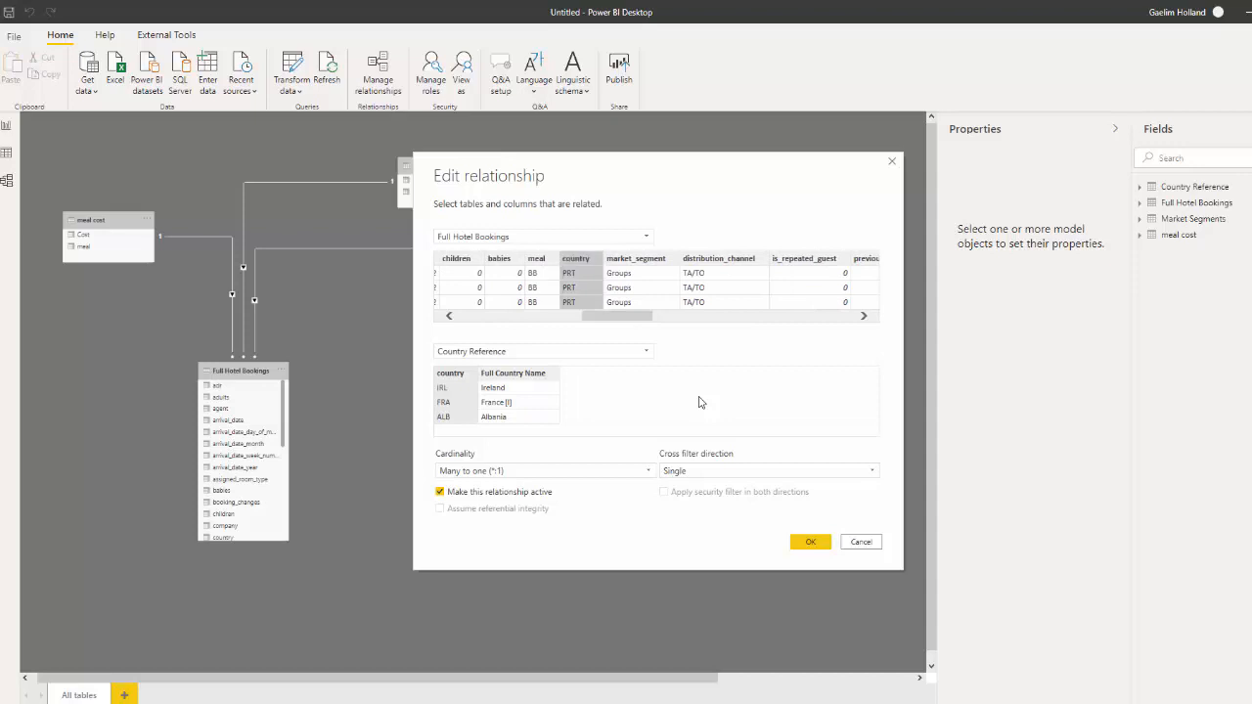
# Accept the active many-to-one, single-direction country relationship between Full Hotel Bookings and Country Reference, and position Full Hotel Bookings beneath the lookup tables.
pyautogui.press('Return')
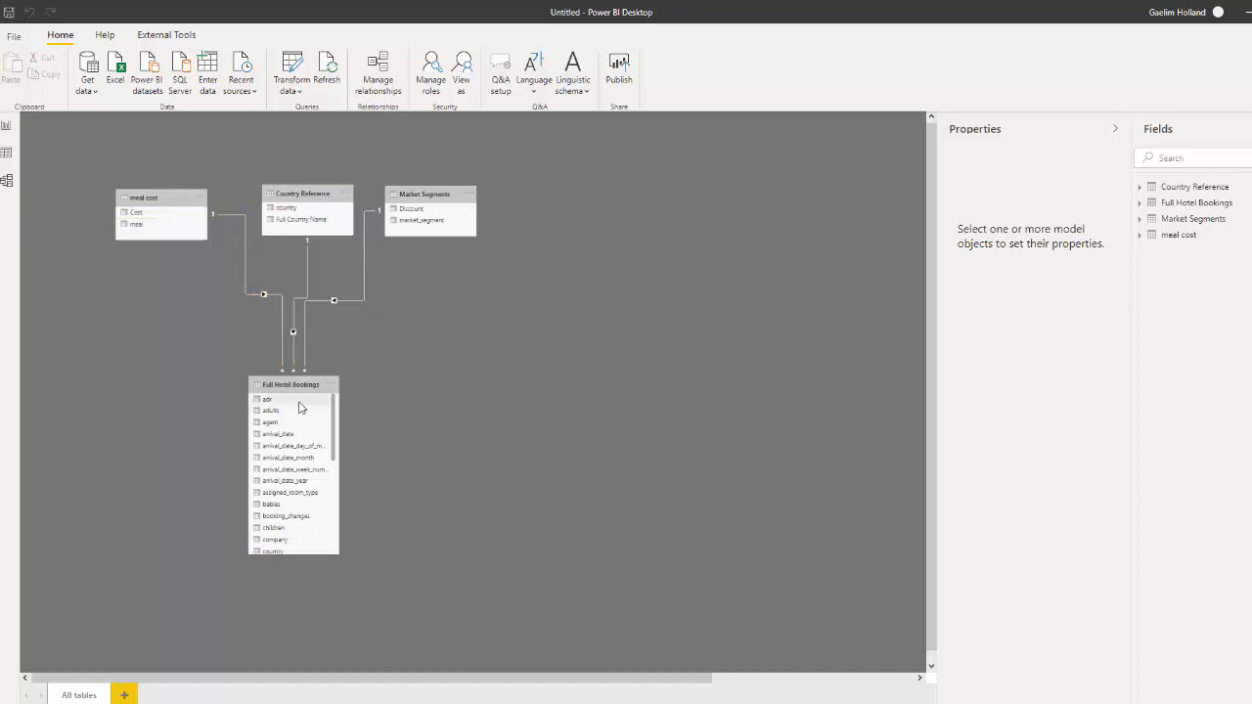
pyautogui.moveTo(291, 385)
pyautogui.mouseDown()
pyautogui.moveTo(272, 384)
pyautogui.moveTo(271, 371)
pyautogui.moveTo(302, 362)
pyautogui.moveTo(293, 380)
pyautogui.mouseUp()
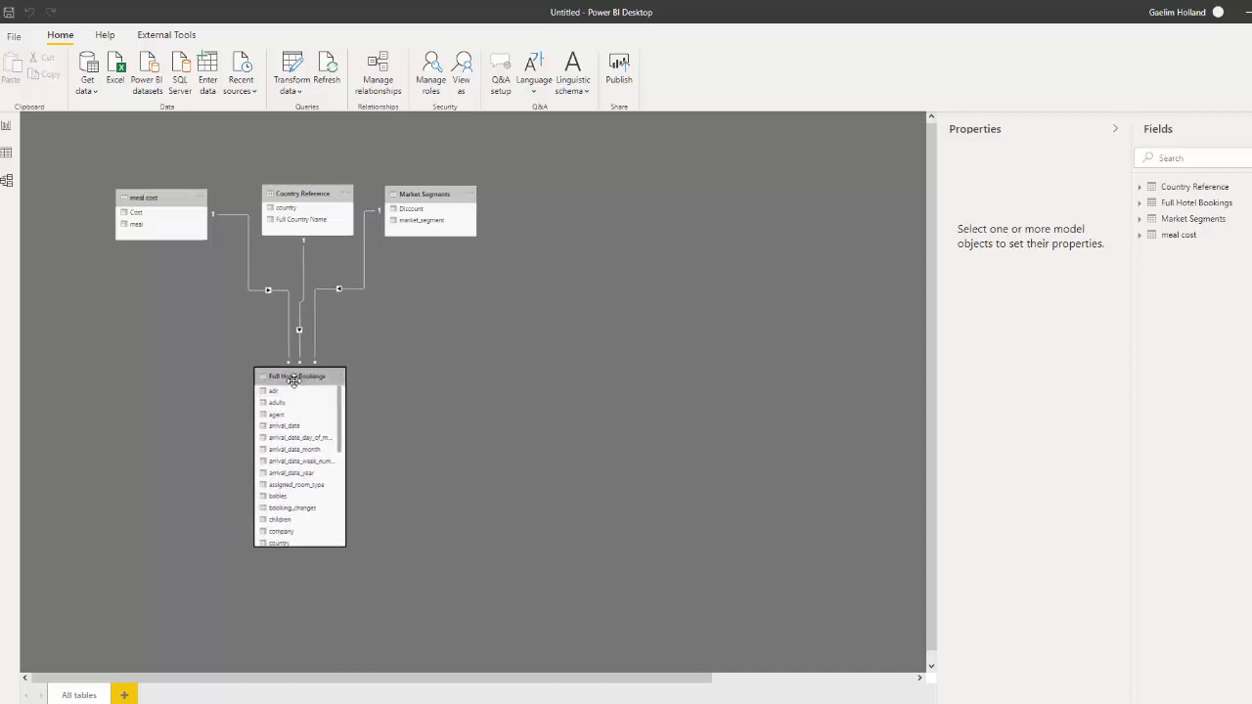